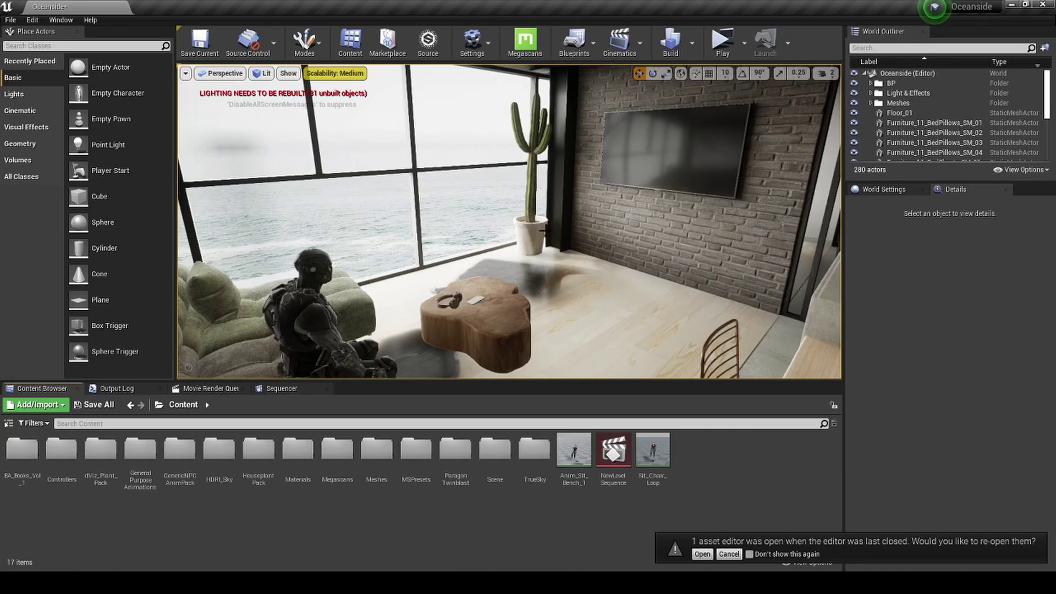
Step: Turn the view from the living room toward the dining table with the fruit bowl
right_click_drag(595, 249, 666, 242)
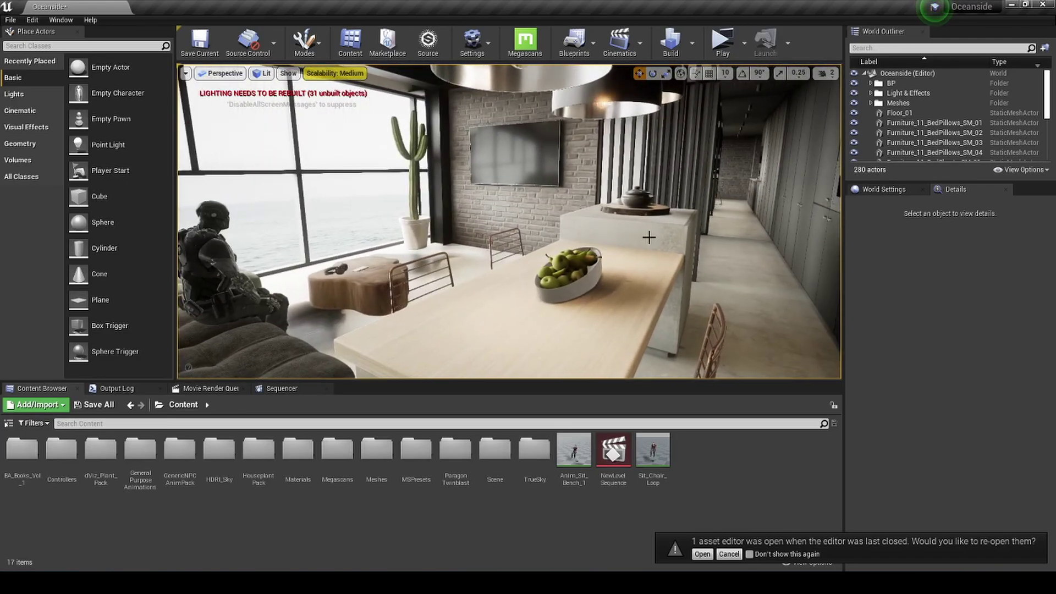
left_click(31, 20)
left_click(51, 188)
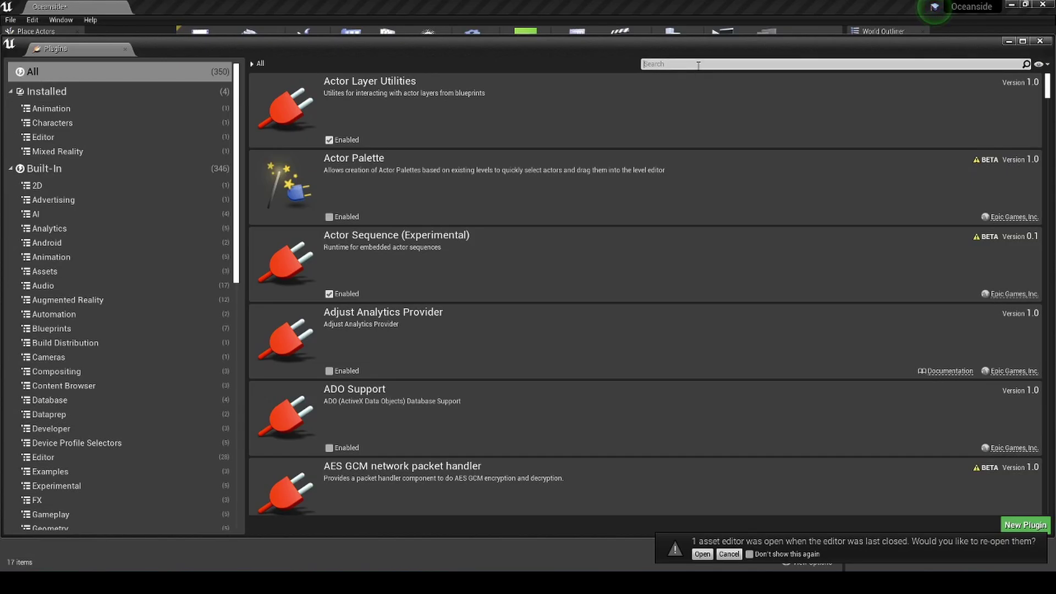
type("pano")
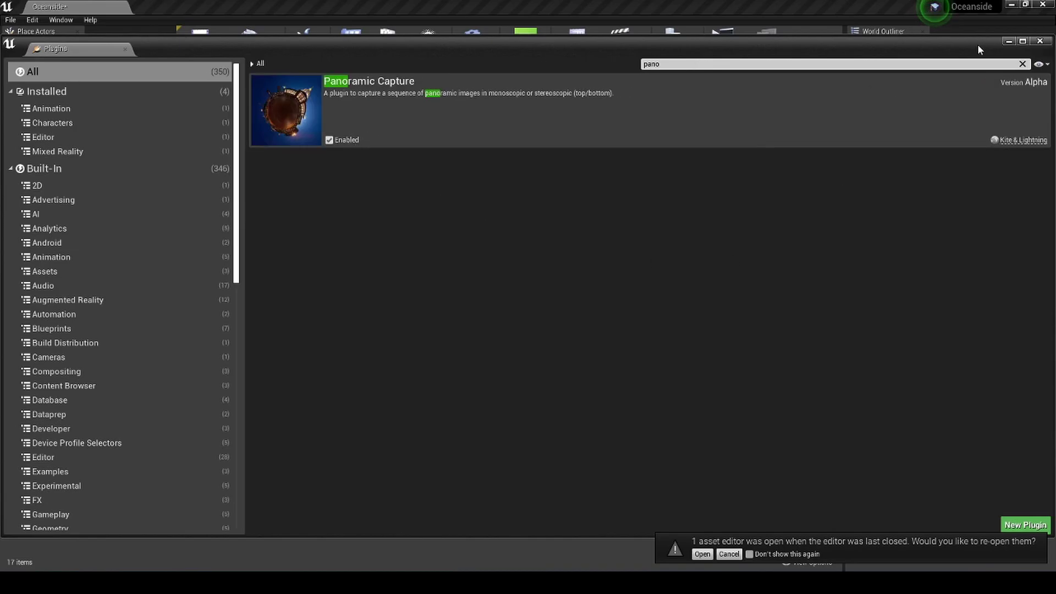
left_click(1040, 41)
Step: Dismiss the notice, filter the folder tree by 'pan' and open PanoramicCapture Content's Assets folder
left_click(729, 554)
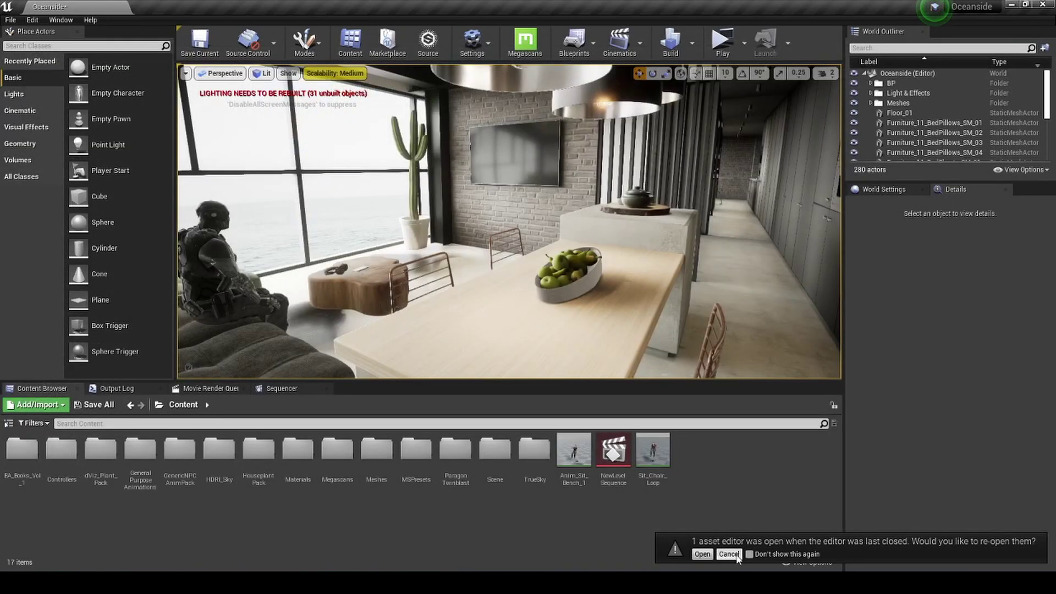
left_click(815, 563)
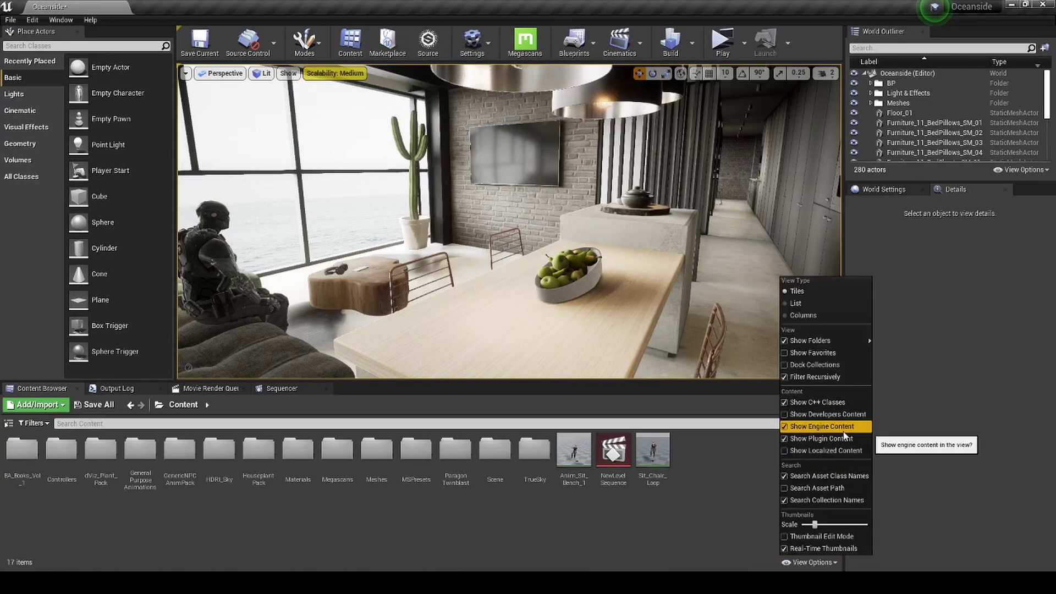
left_click(114, 497)
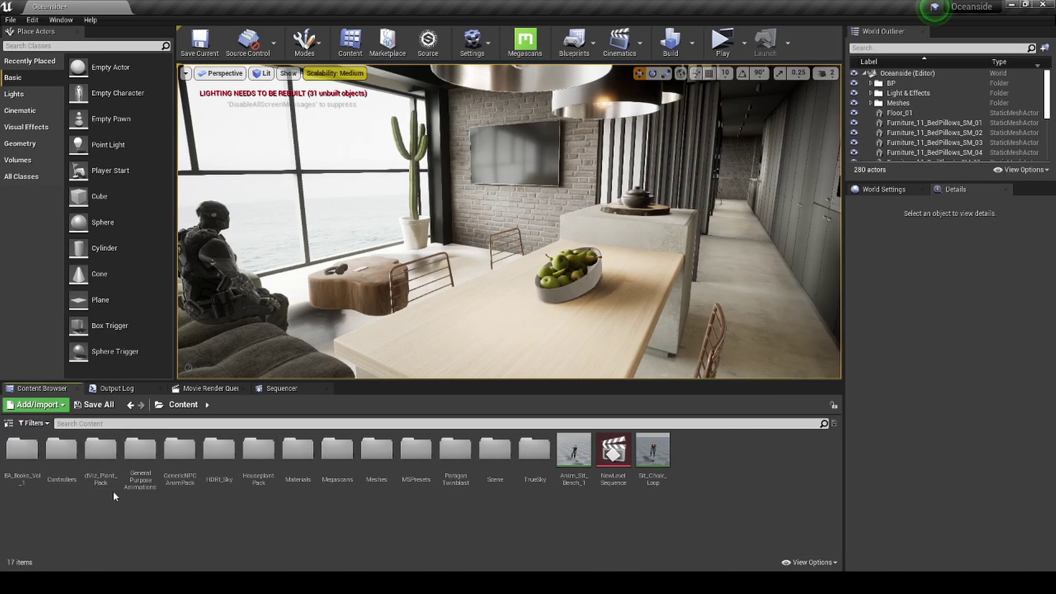
left_click(8, 424)
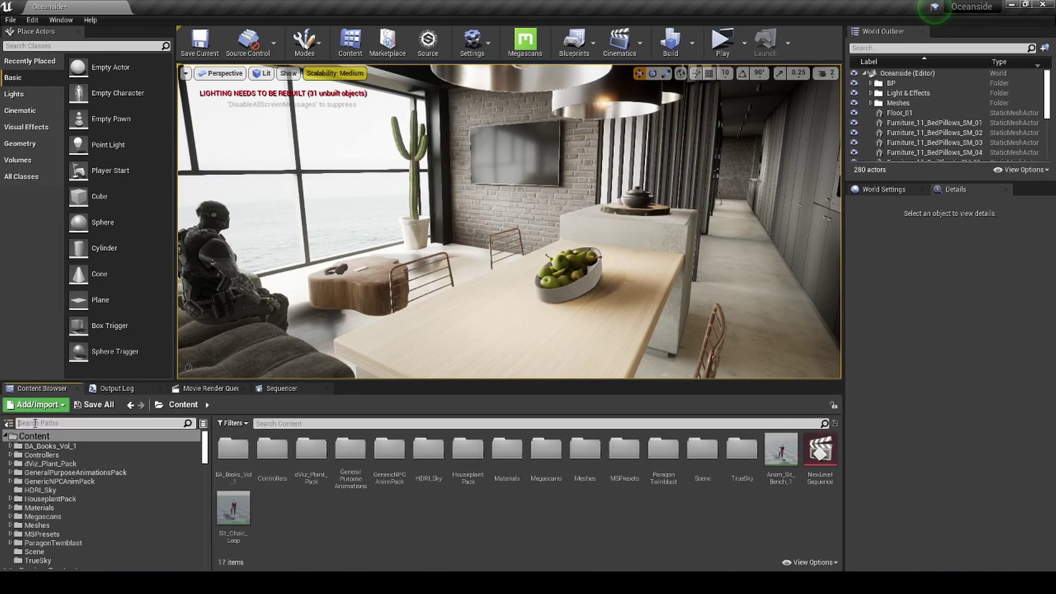
left_click(35, 423)
type("pan")
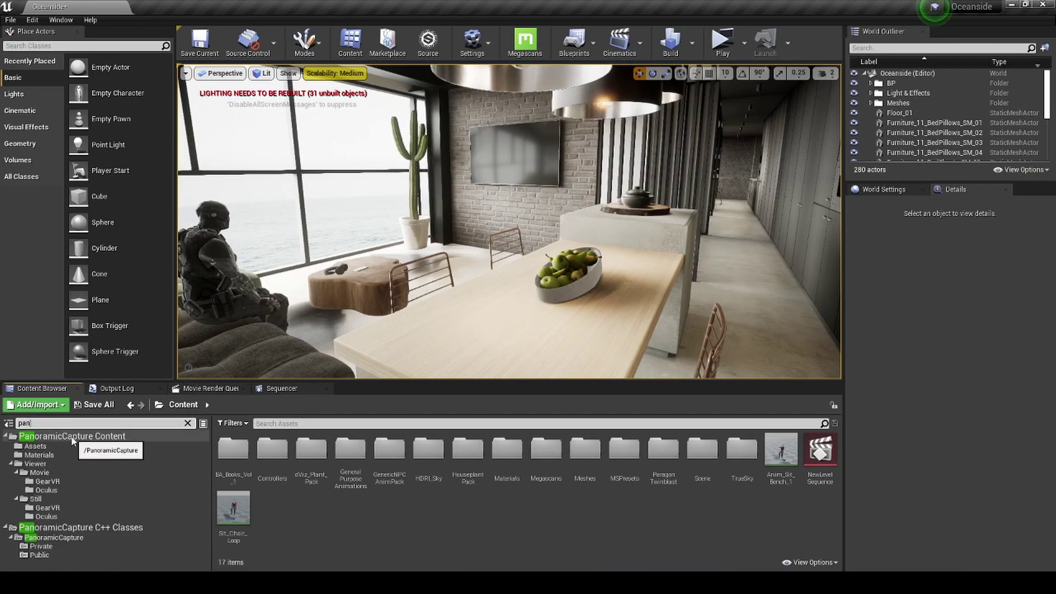
left_click(98, 436)
double_click(233, 449)
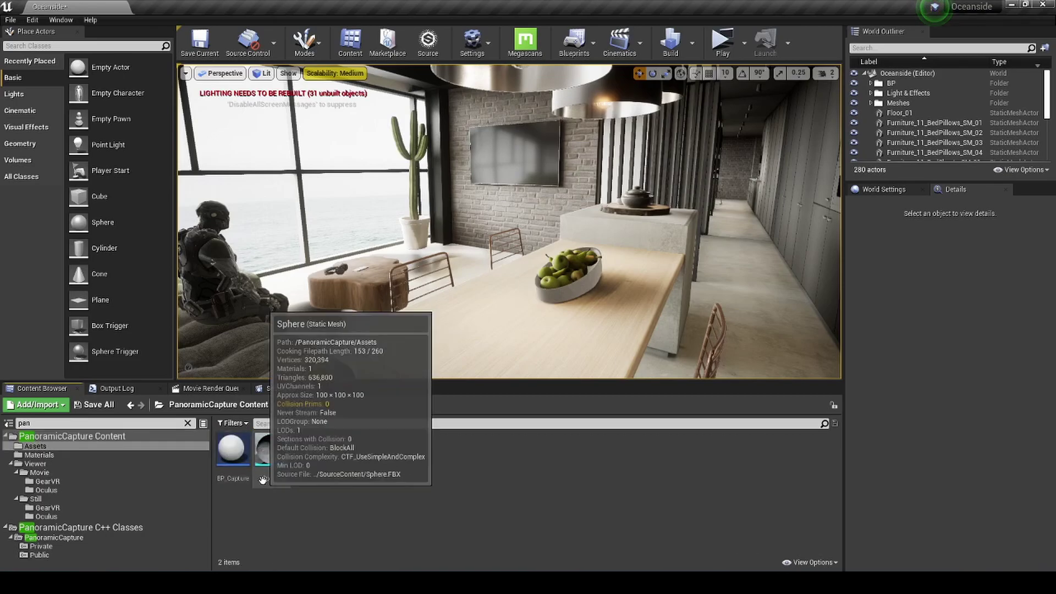
Step: Open BP_Capture and pan through the Rendering Commands, Capture Parameters and Render Passes groups
double_click(233, 457)
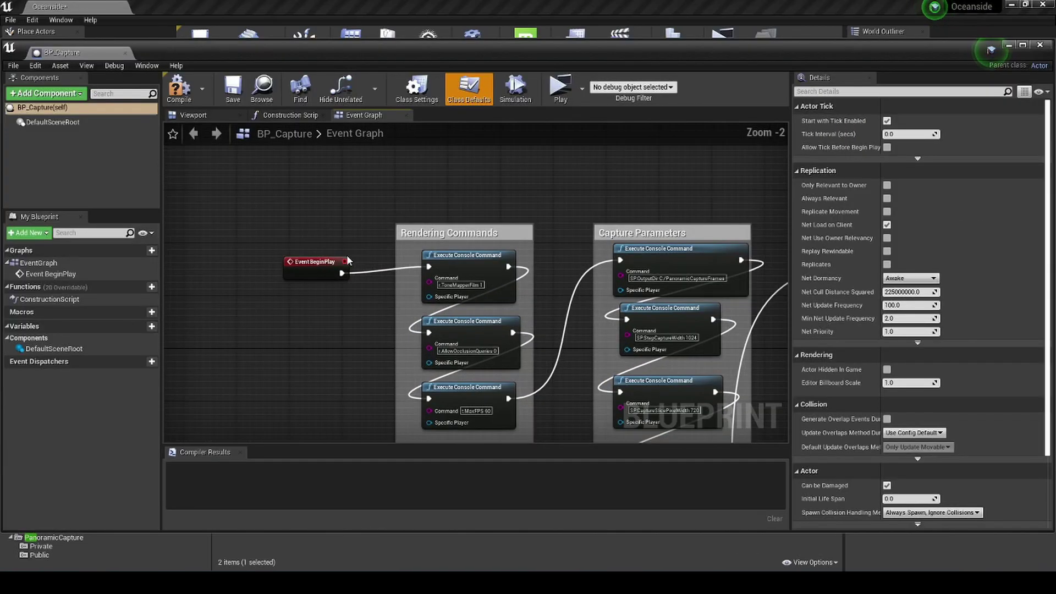
right_click_drag(474, 290, 401, 271)
scroll(482, 270, "up", 1)
right_click_drag(496, 267, 418, 265)
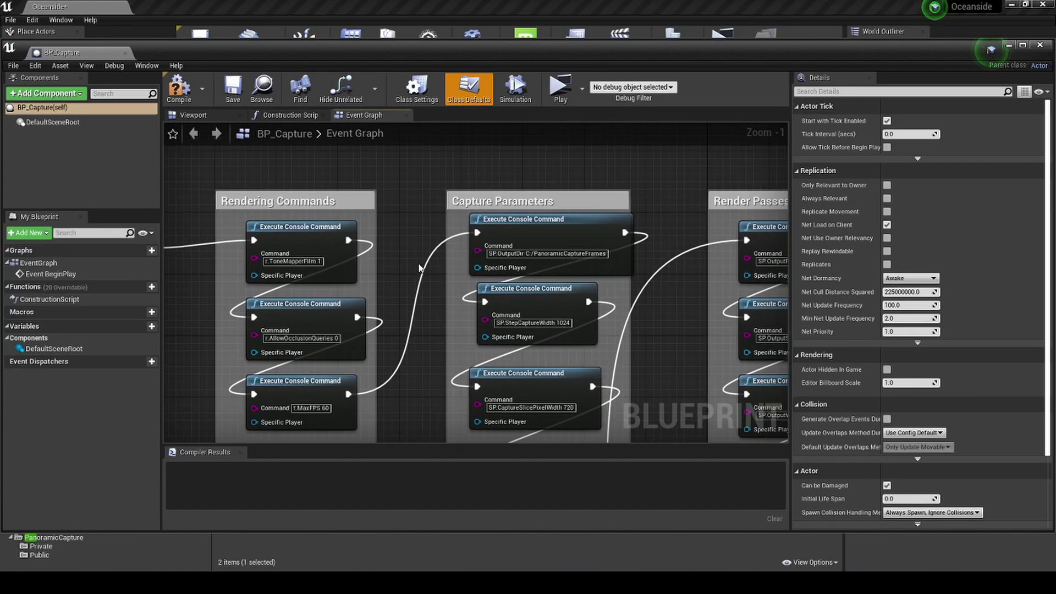
right_click_drag(603, 280, 507, 215)
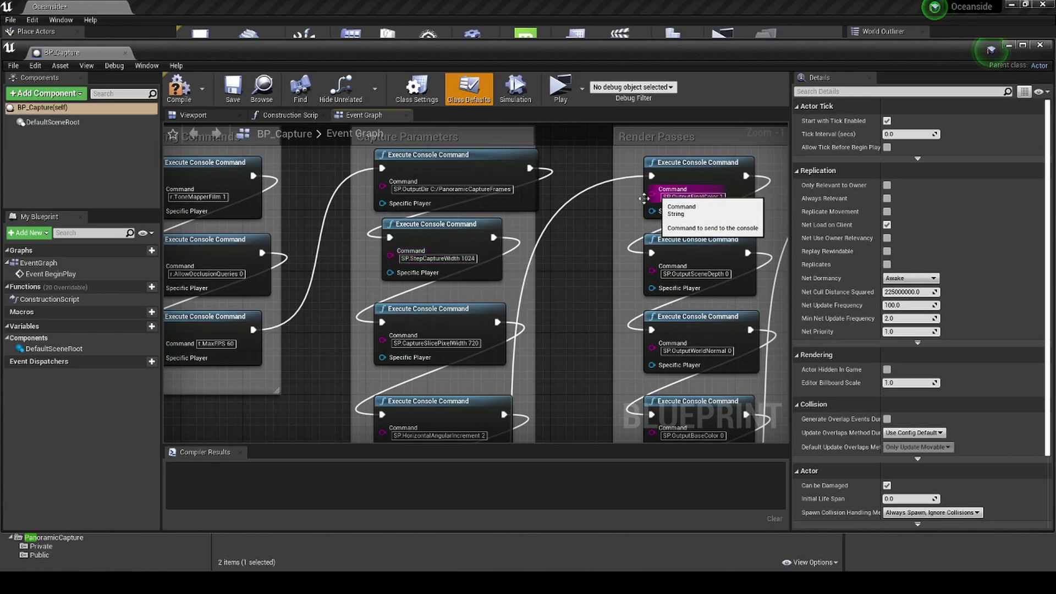
Step: Continue across the Render Passes, Output Bitdepth, Mono or Stereo, Single Frame 360 and Movie 360 nodes
right_click_drag(582, 229, 490, 259)
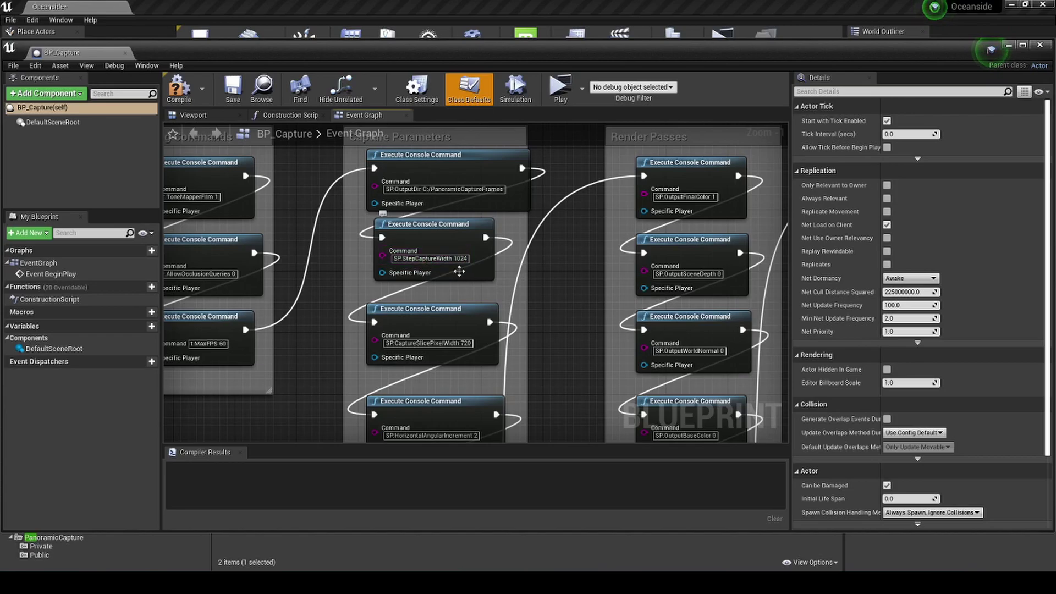
right_click_drag(548, 257, 461, 282)
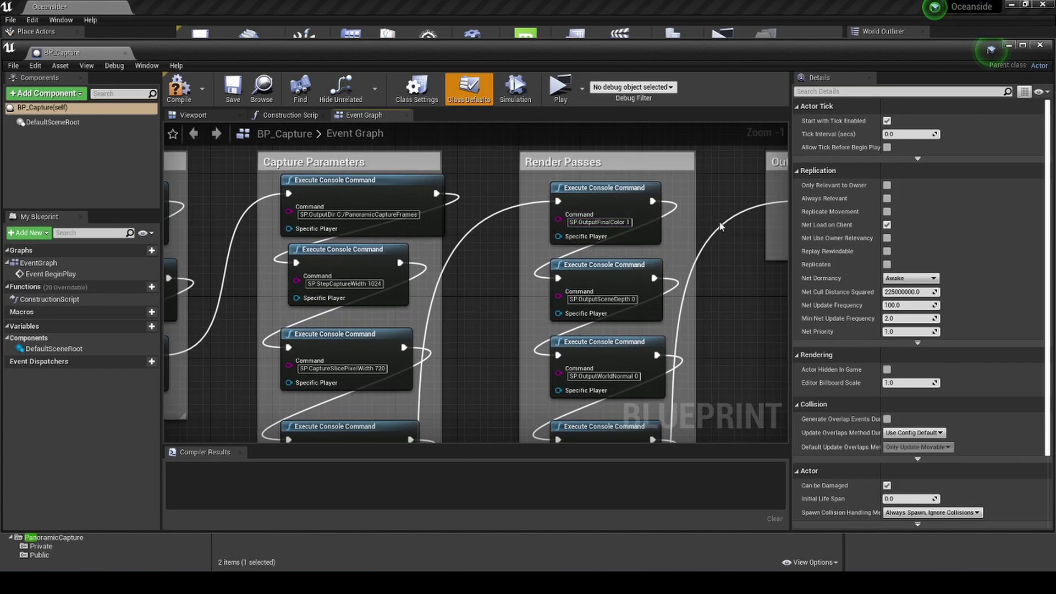
right_click_drag(722, 226, 687, 226)
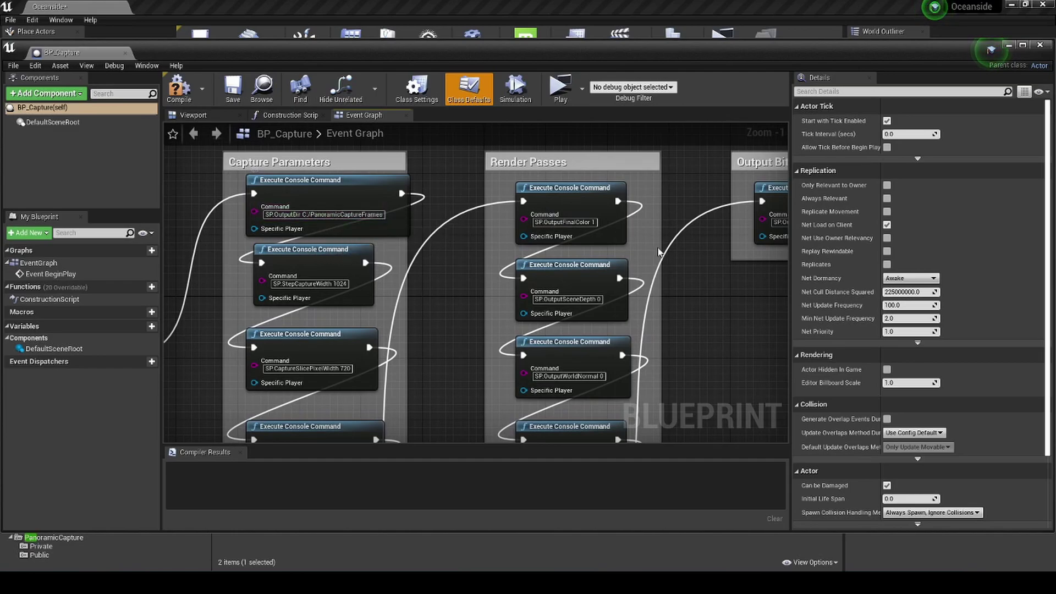
right_click_drag(783, 217, 602, 199)
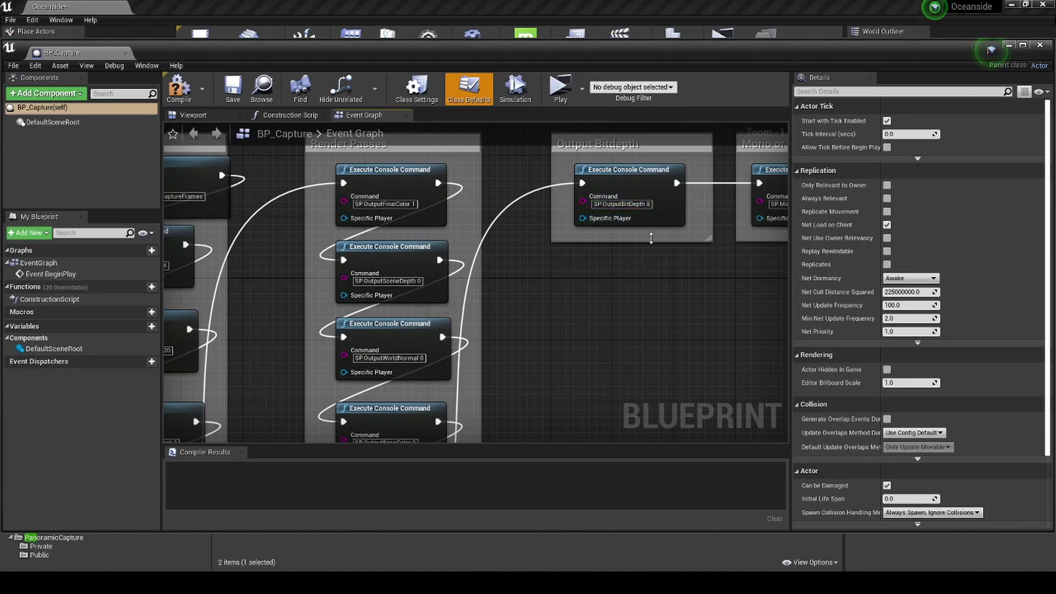
right_click_drag(674, 257, 417, 269)
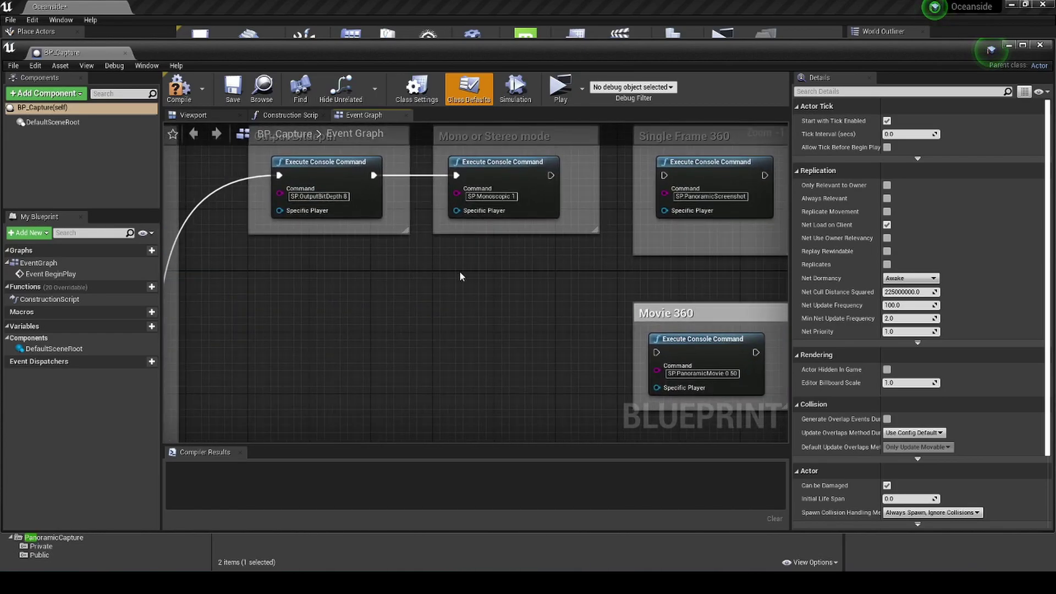
right_click_drag(548, 275, 520, 280)
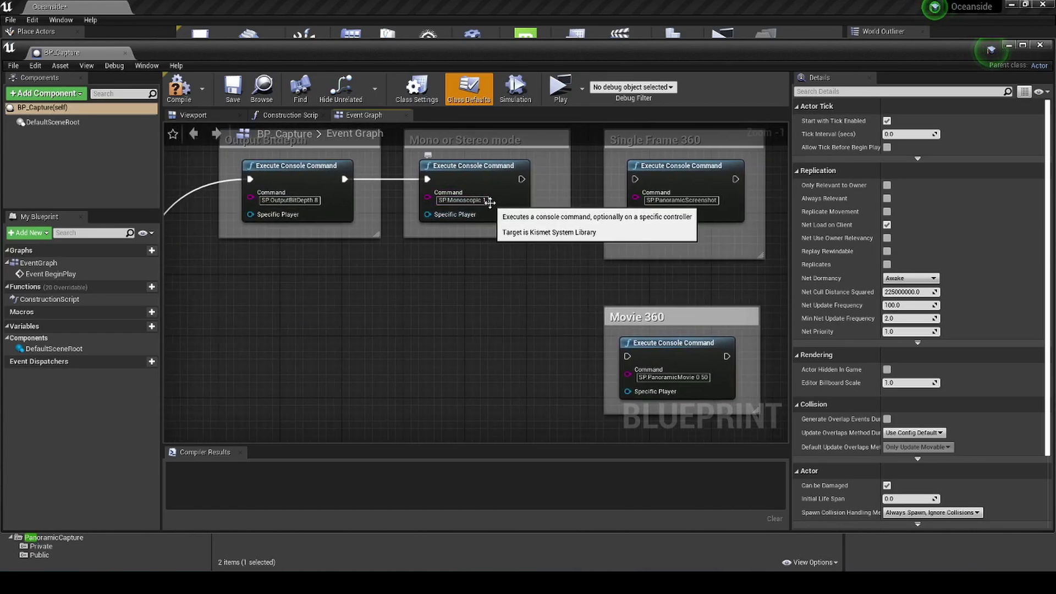
Step: Connect the Monoscopic command node to the Movie 360 command node
right_click_drag(549, 264, 521, 251)
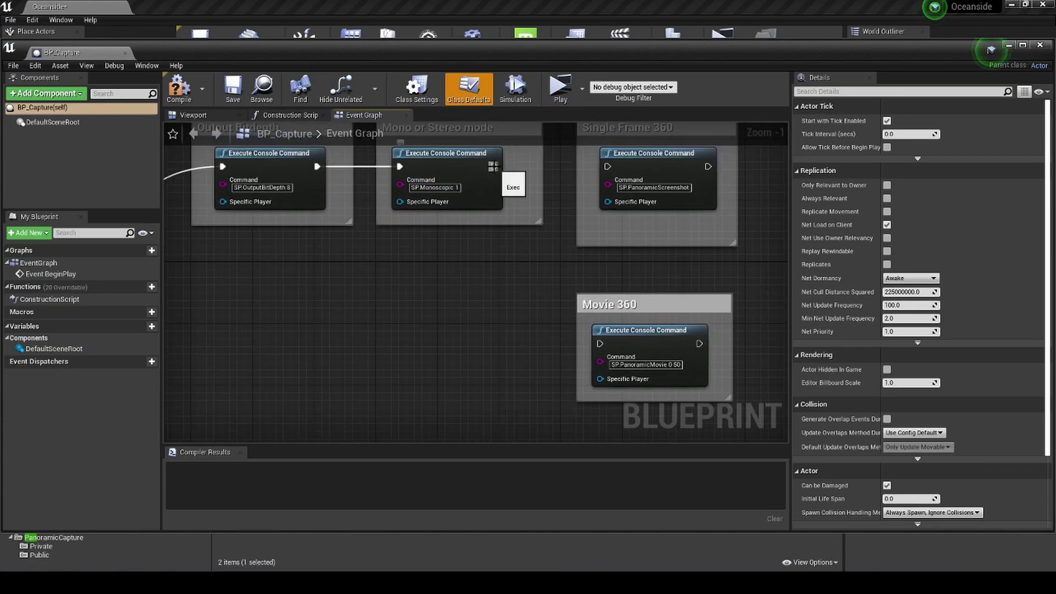
left_click_drag(494, 166, 600, 343)
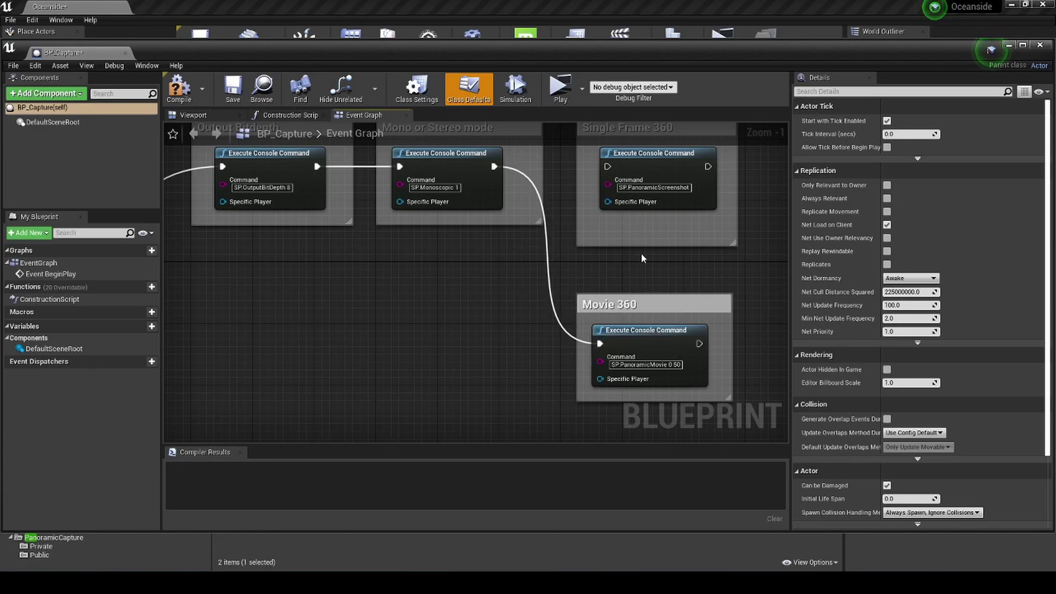
right_click_drag(642, 326, 621, 296)
Step: Change the Movie 360 frame count from 50 to 600, save the blueprint and close it
left_click(660, 335)
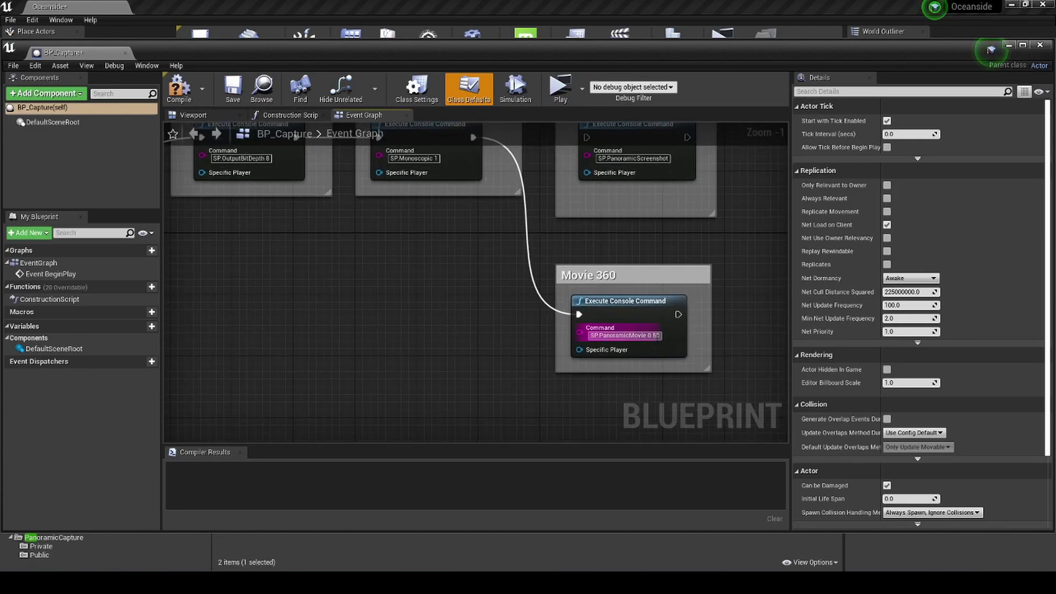
double_click(656, 335)
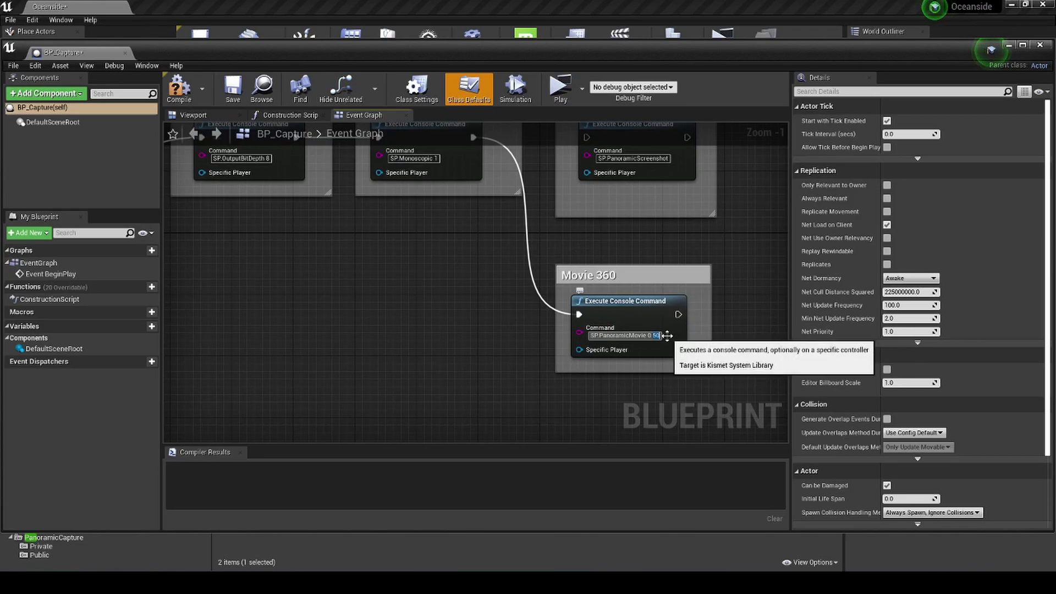
type("600")
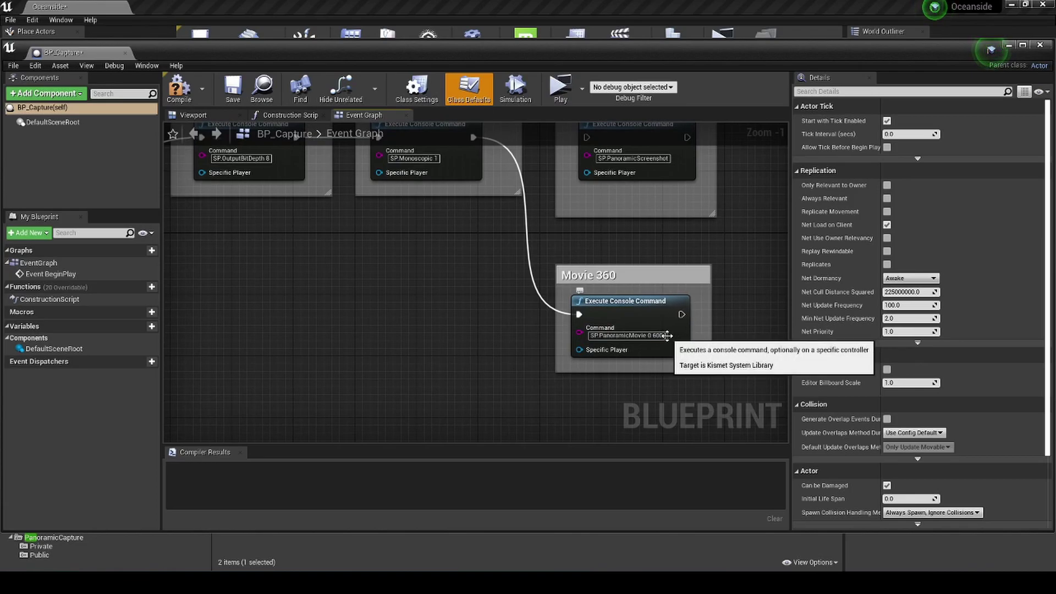
key("Return")
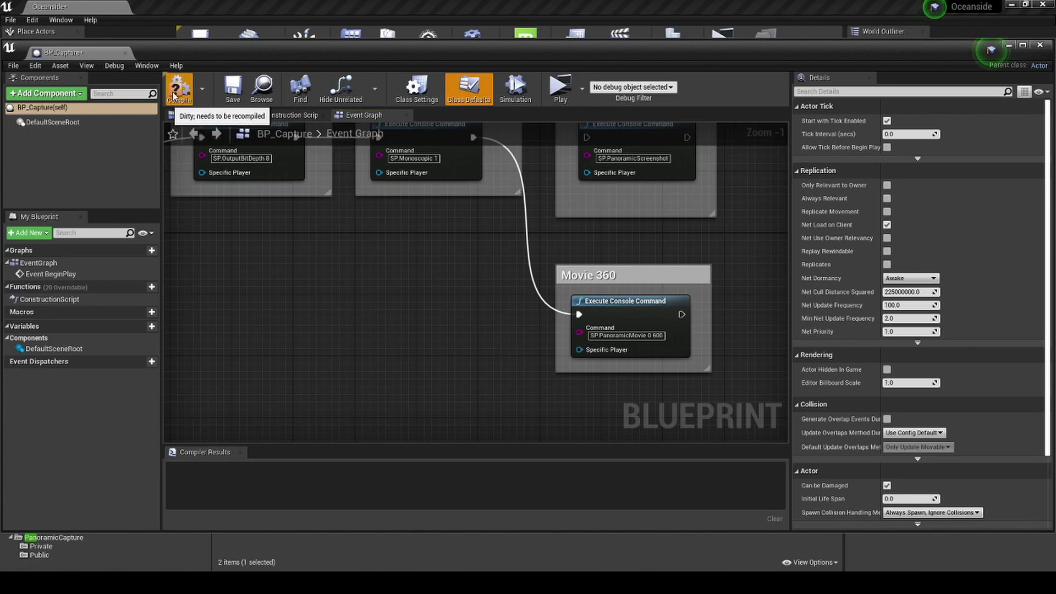
left_click(233, 90)
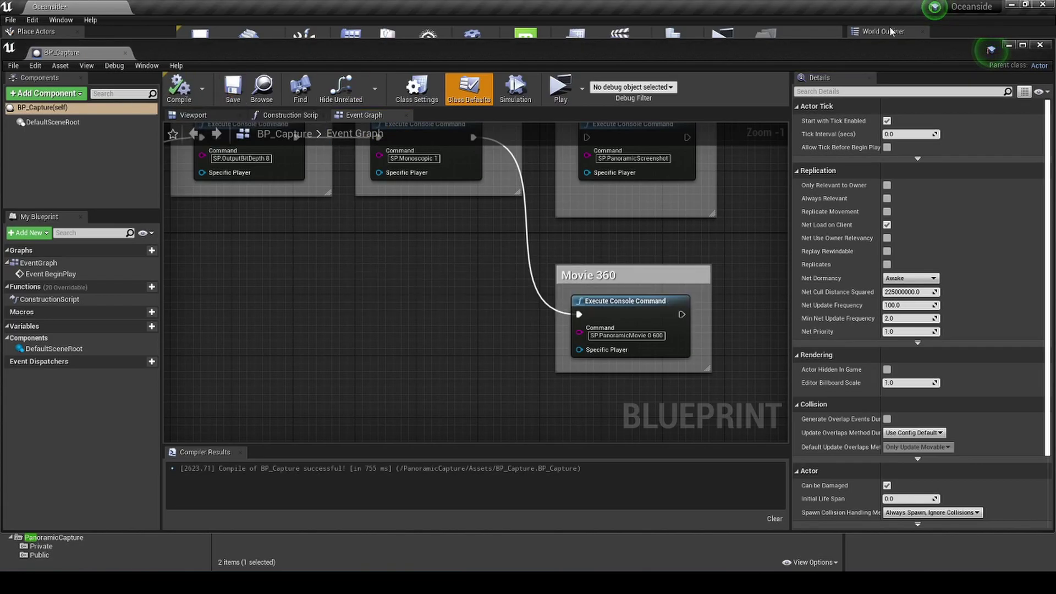
left_click(1007, 45)
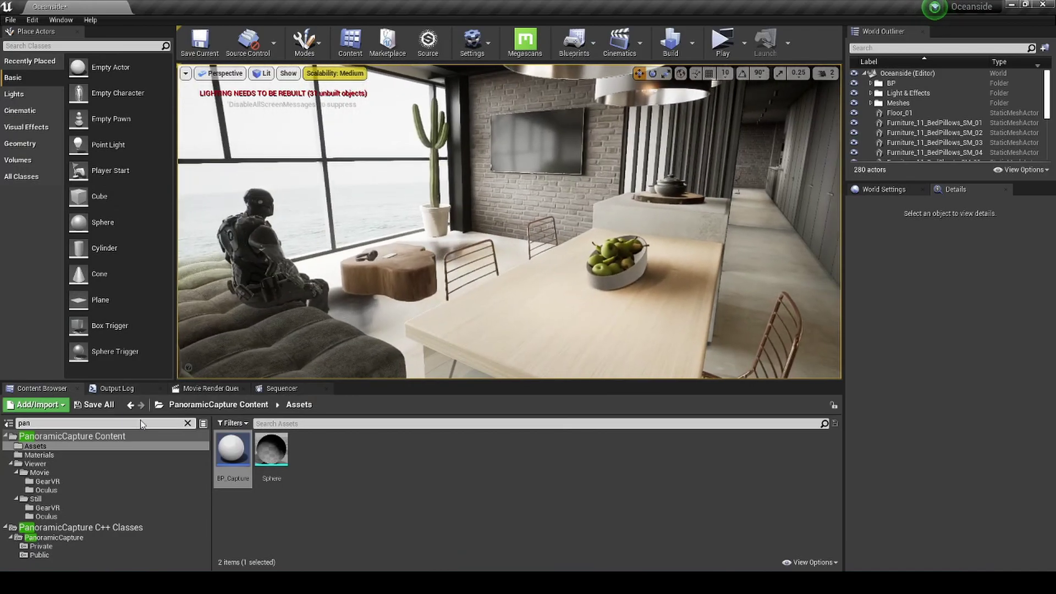
Step: Browse the content folder list and make the content browser show every asset in the project
left_click(156, 407)
left_click(156, 408)
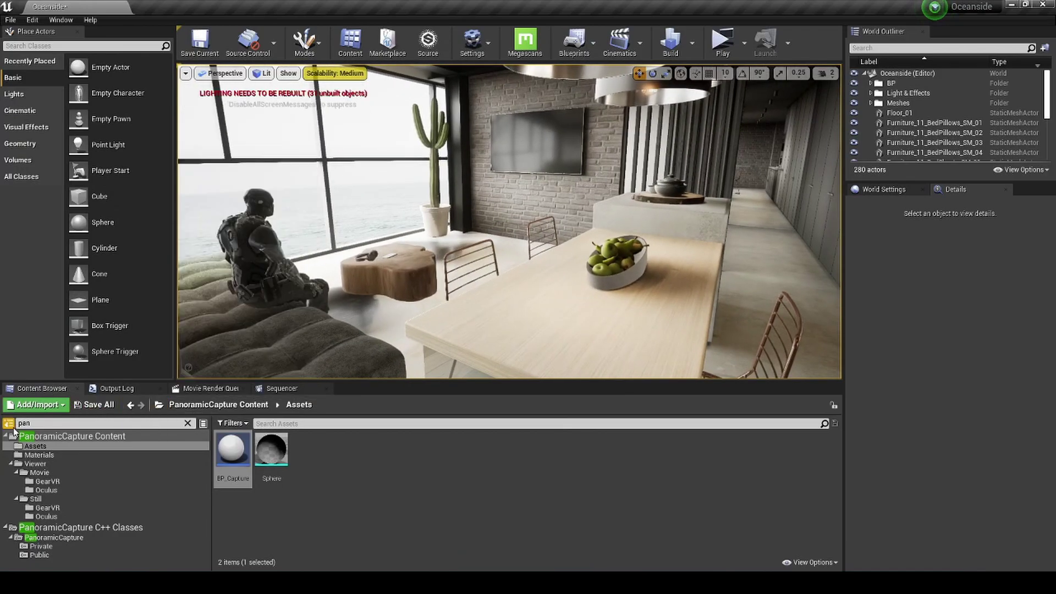
left_click(8, 423)
left_click(159, 405)
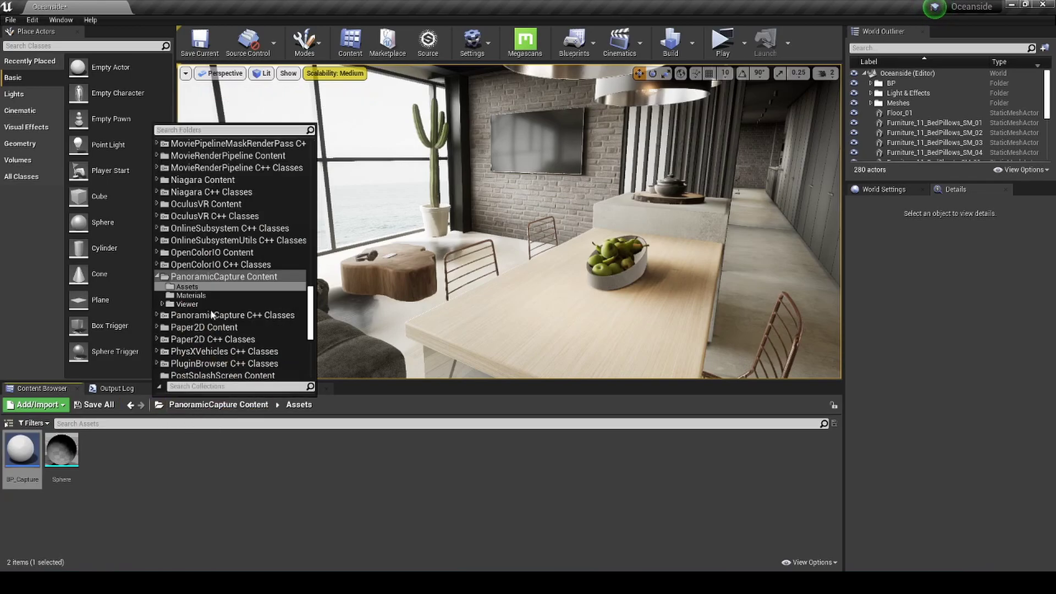
scroll(201, 171, "up", 6)
scroll(200, 171, "up", 4)
left_click_drag(310, 246, 309, 151)
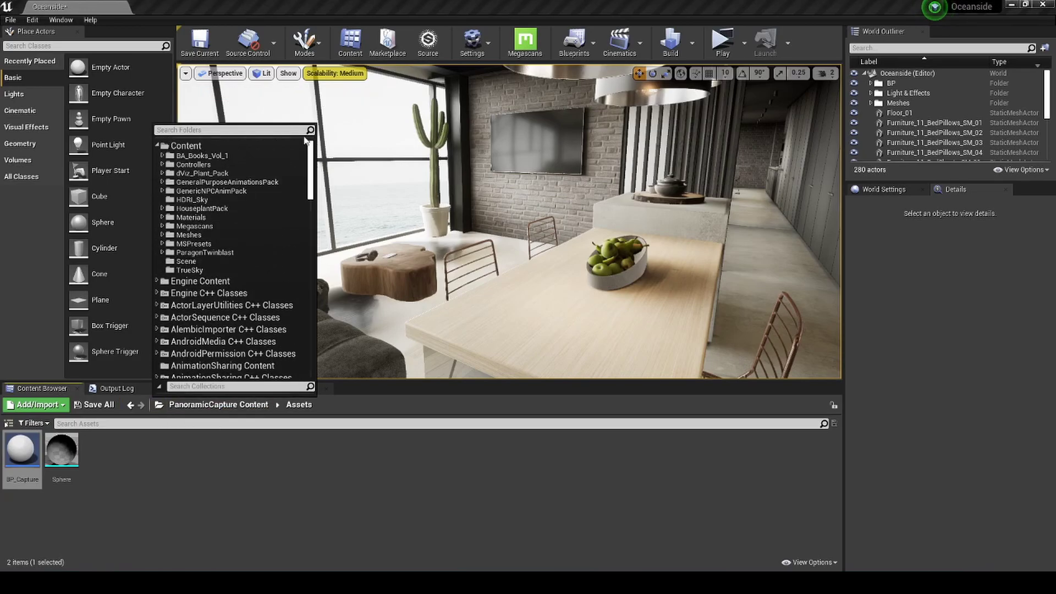
left_click(214, 148)
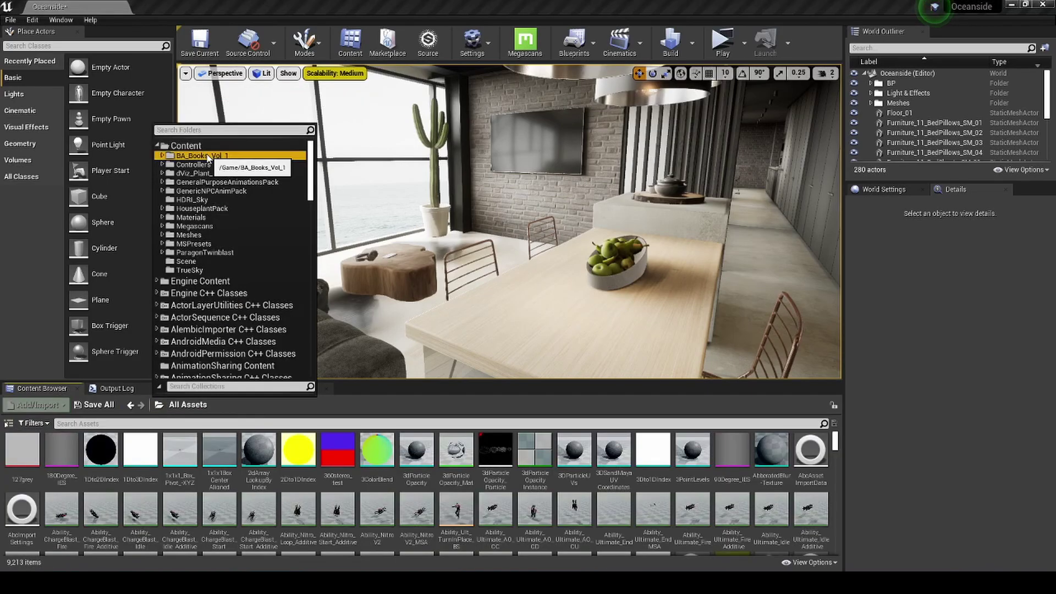
left_click(213, 157)
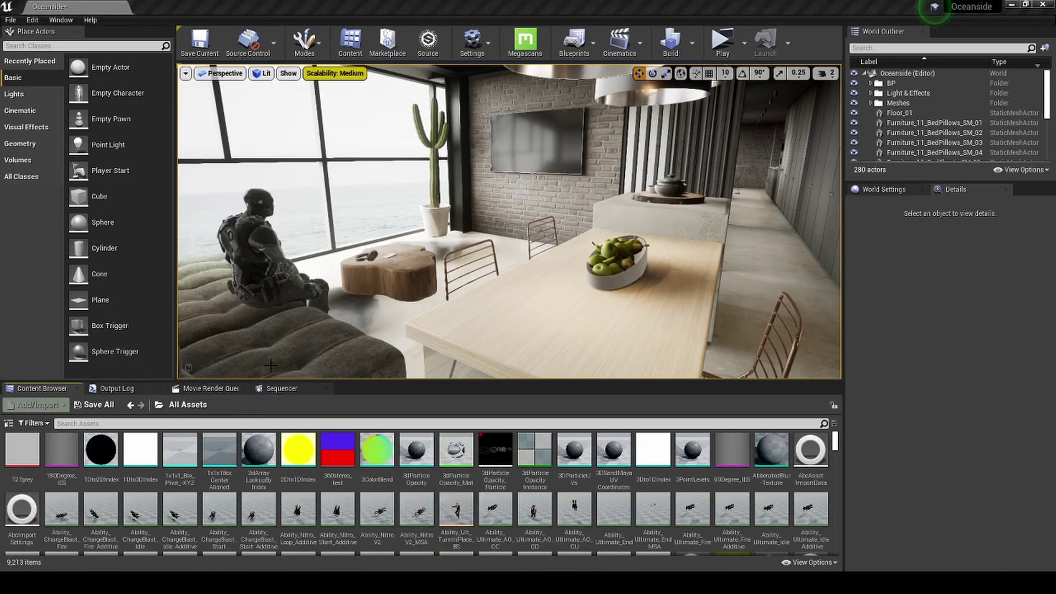
Step: Clear the 'pan' folder-tree filter, go to the top-level Content folder and hide the tree
left_click(9, 423)
type("pan")
left_click(188, 423)
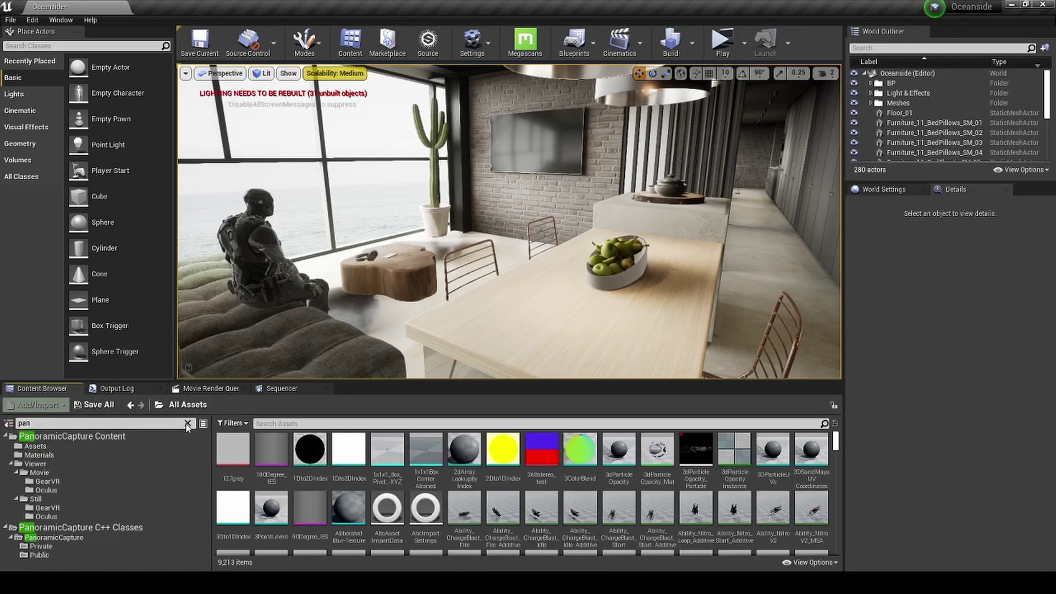
left_click(159, 406)
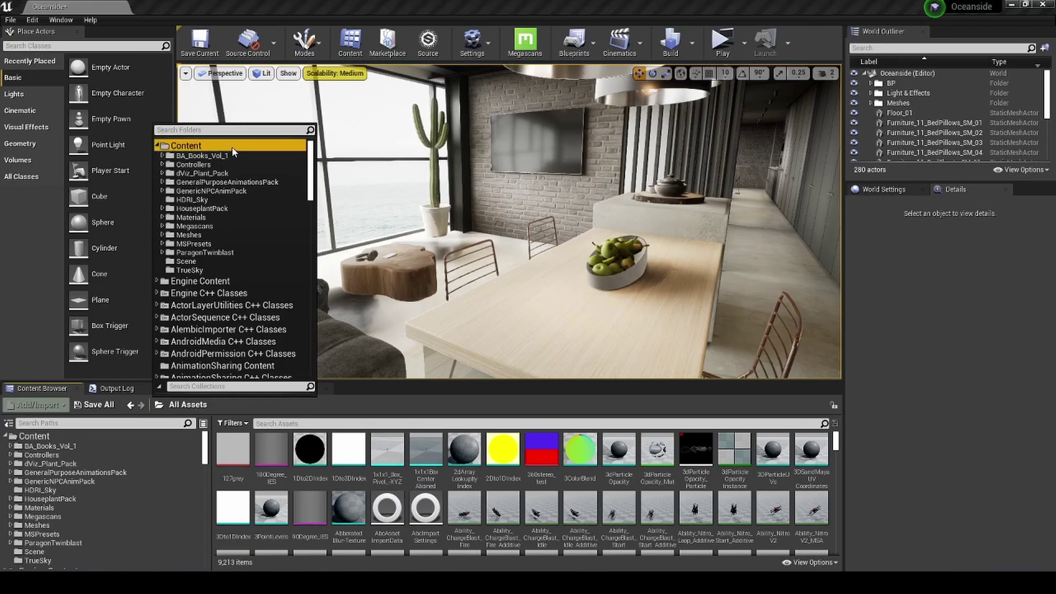
left_click(187, 142)
left_click(8, 423)
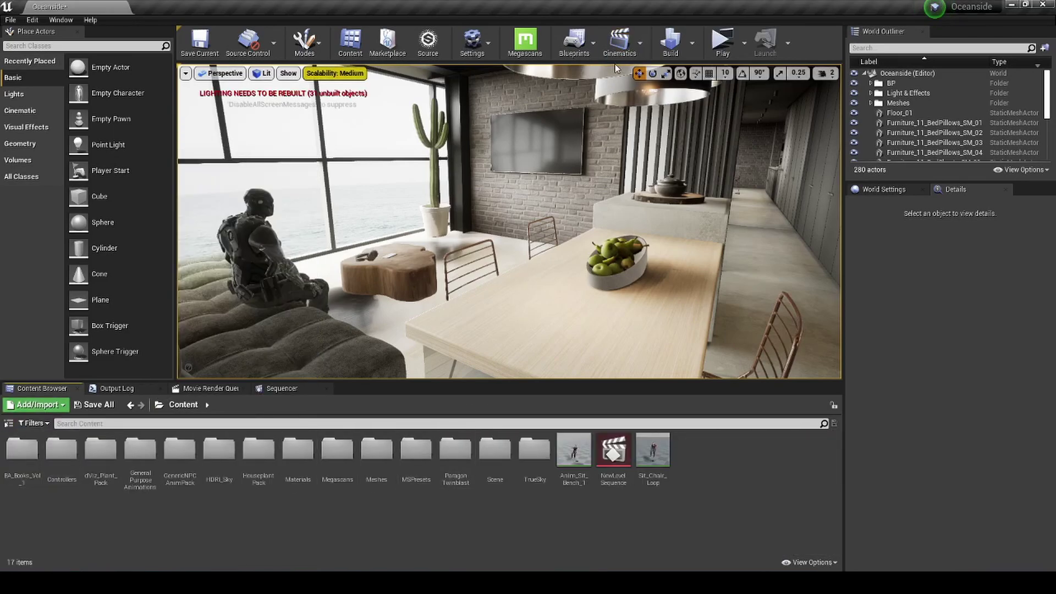
Step: Create a level sequence via Cinematics > Add Level Sequence and save it as yourmom
left_click(619, 42)
left_click(666, 74)
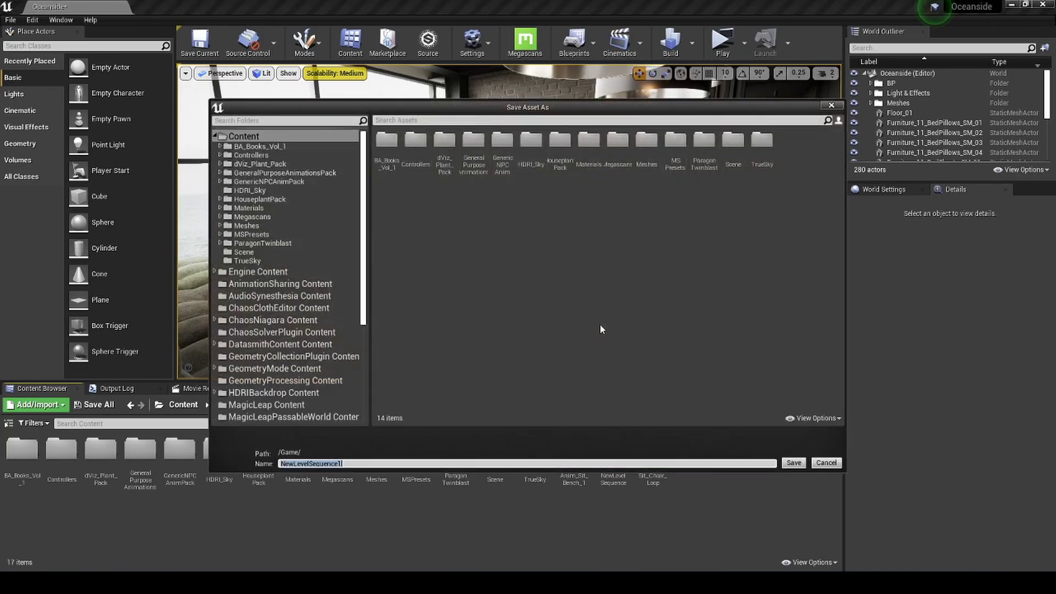
type("sequence")
key("Return")
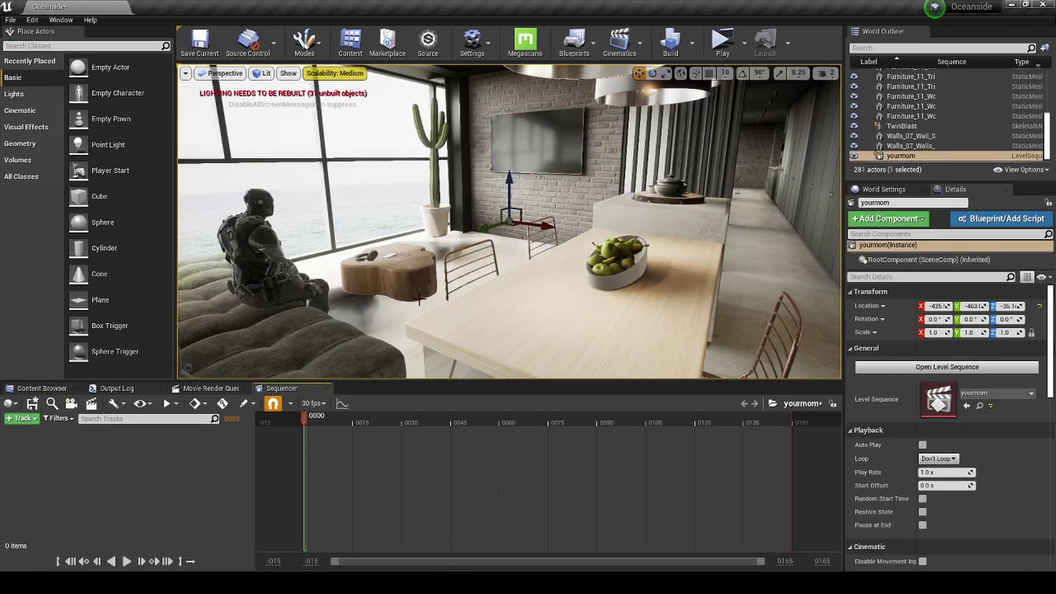
Step: Place a Cine Camera Actor, found by searching 'cin', and raise it to Z 72.5
left_click(61, 46)
type("cin")
left_click_drag(55, 68, 500, 253)
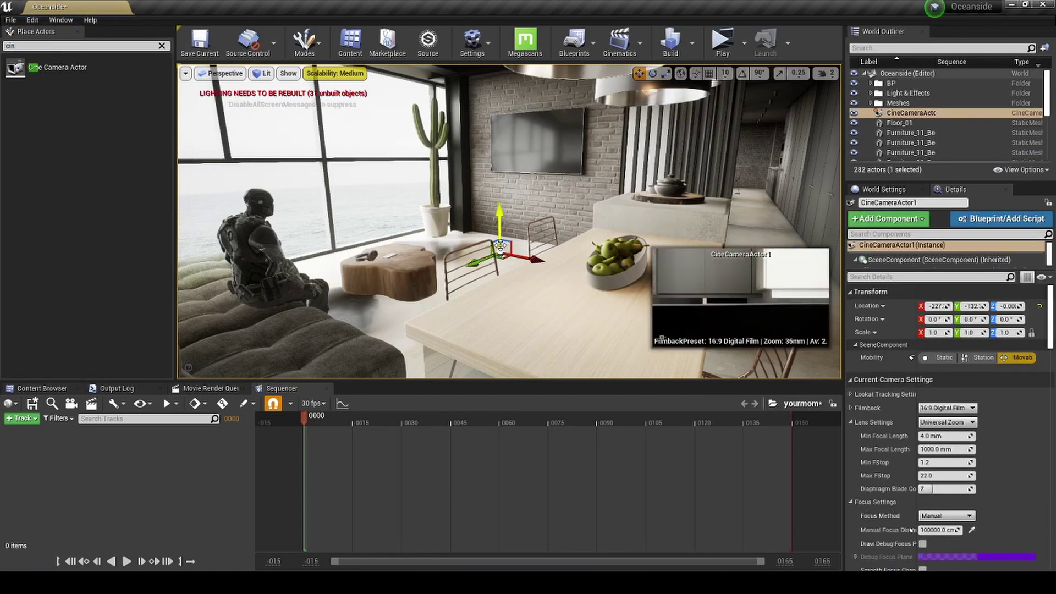
left_click_drag(499, 182, 499, 176)
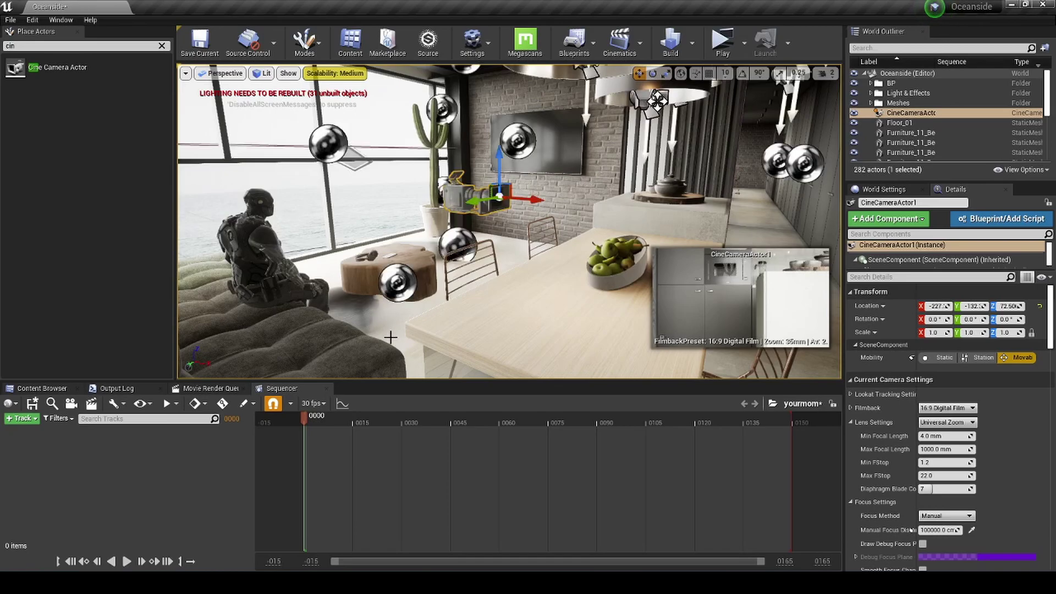
left_click(21, 419)
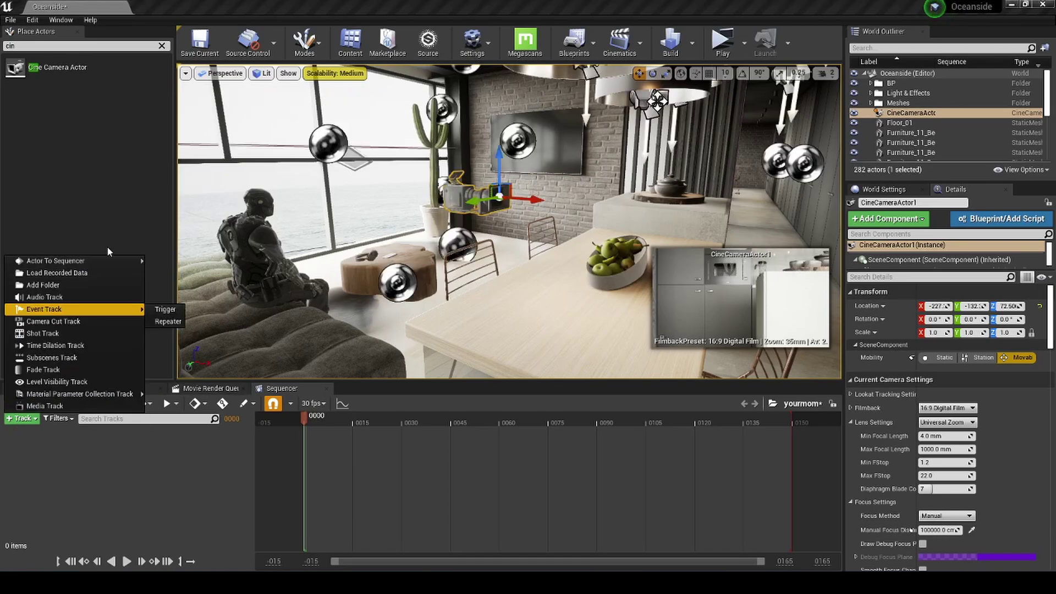
Step: Add CineCameraActor1 to the sequence with a camera cut and set the display rate to 60 fps
mouse_move(133, 266)
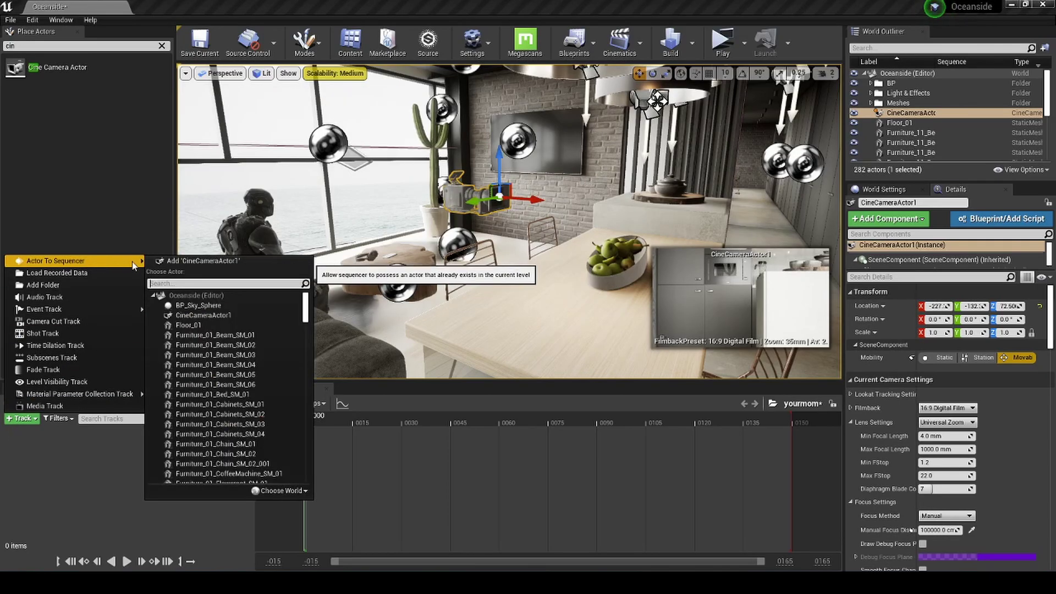
left_click(193, 261)
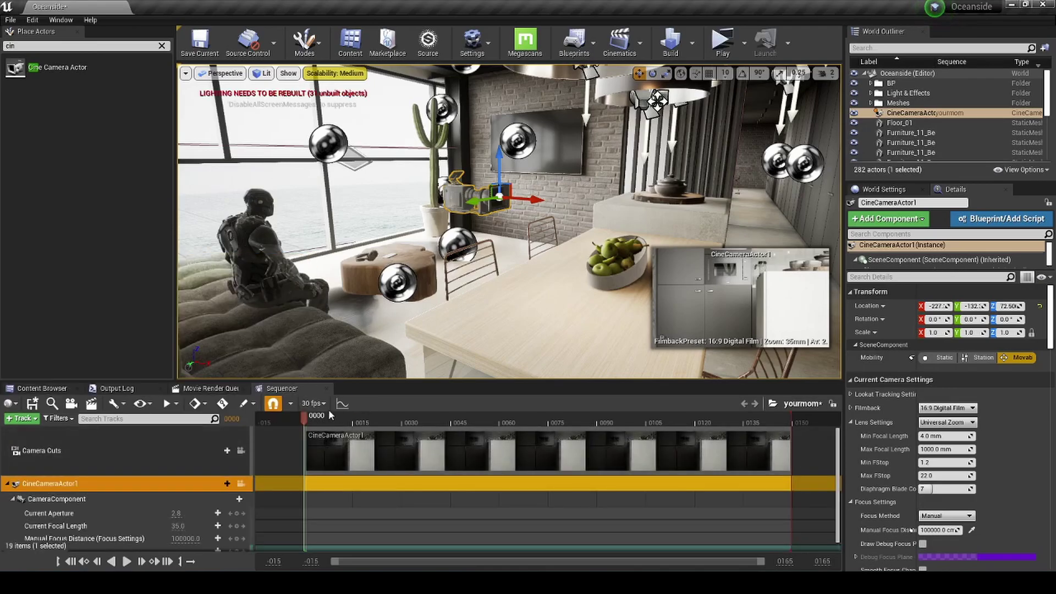
left_click(312, 404)
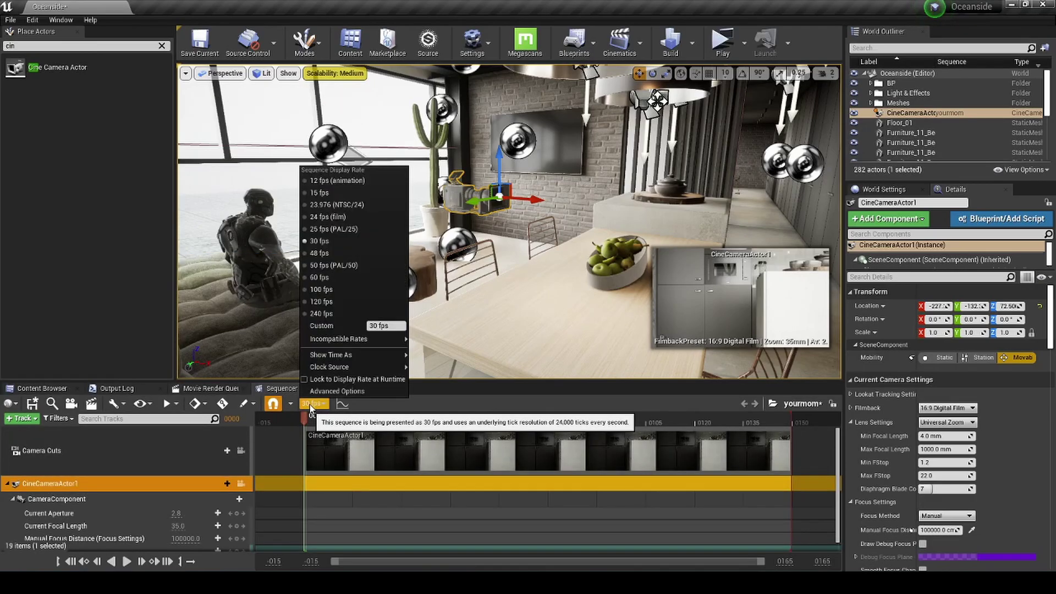
left_click(320, 277)
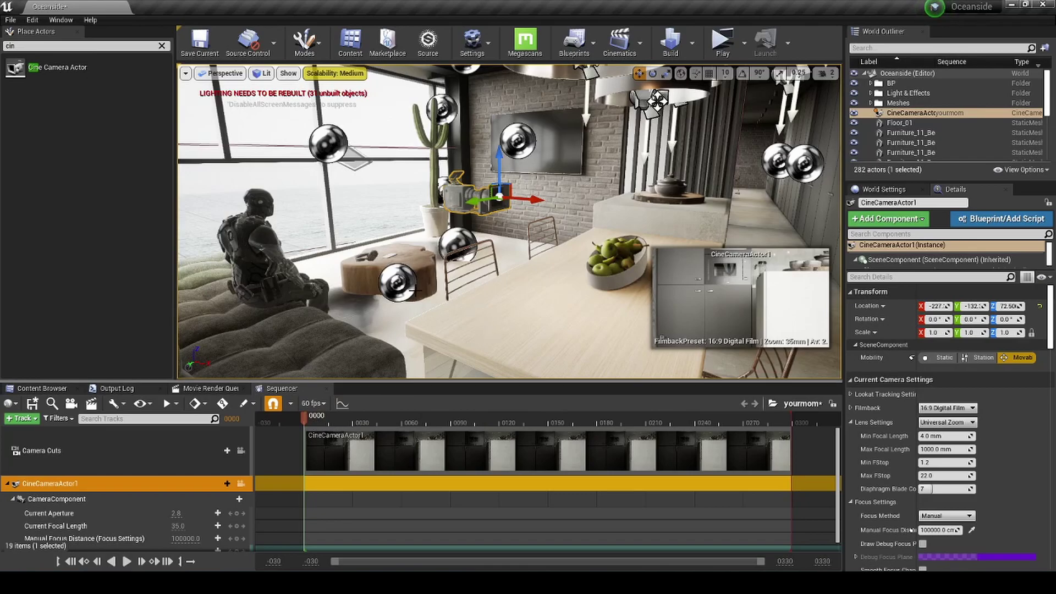
left_click(33, 19)
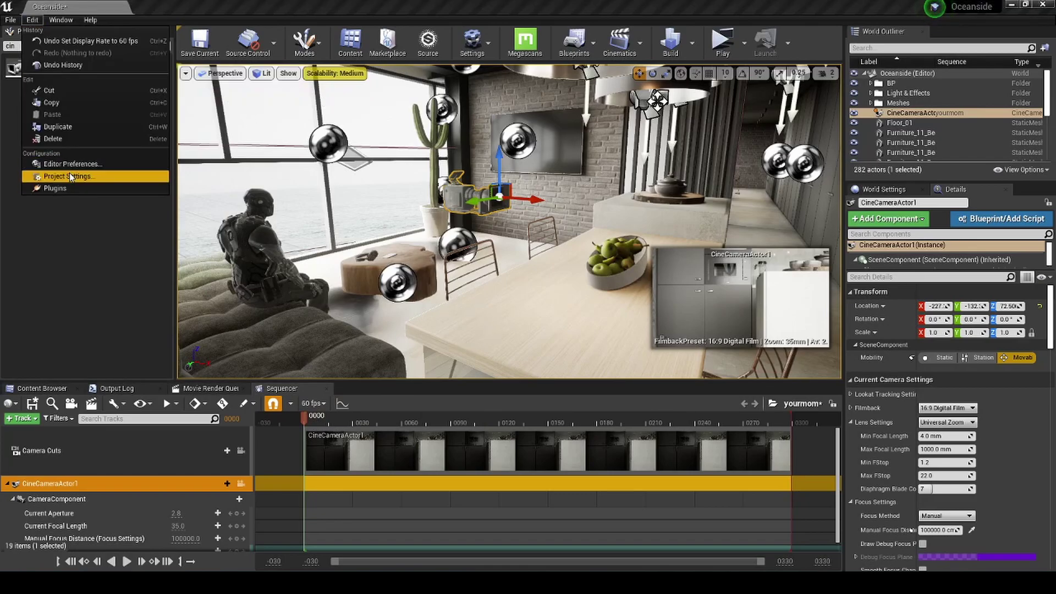
Step: Turn on Use Fixed Frame Rate at 60 in Project Settings, then fly toward the kitchen island
left_click(69, 175)
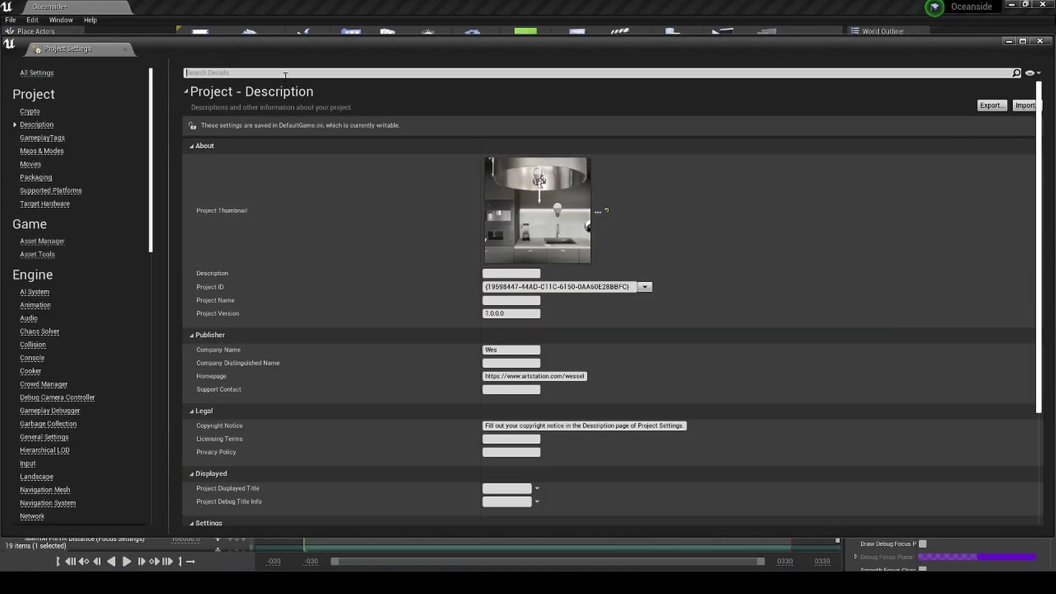
left_click(285, 73)
type("fra")
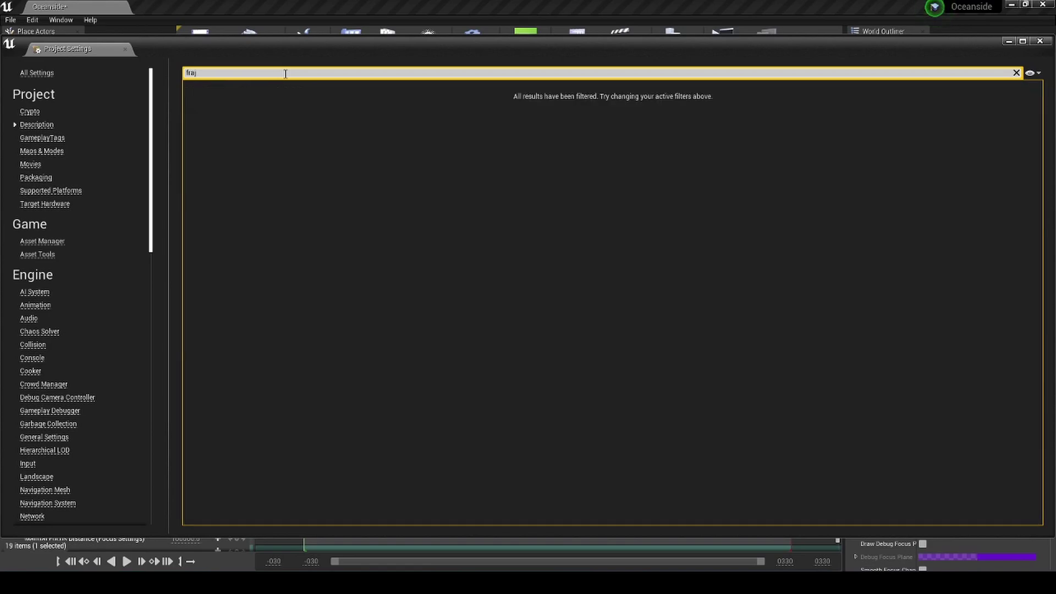
type("me r")
type("ate")
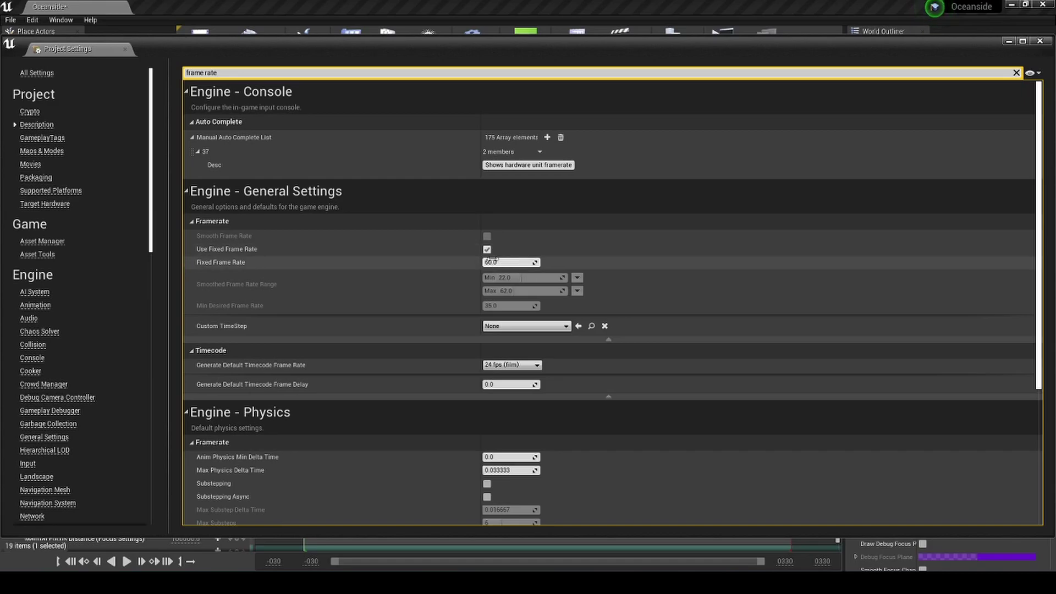
left_click(1040, 42)
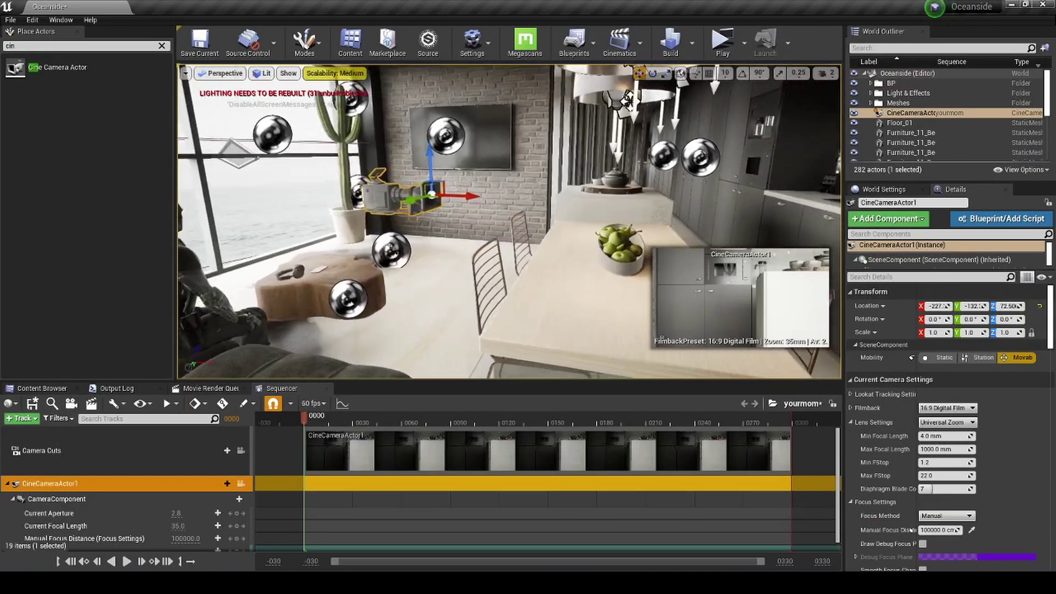
key("w")
right_click_drag(509, 221, 616, 221)
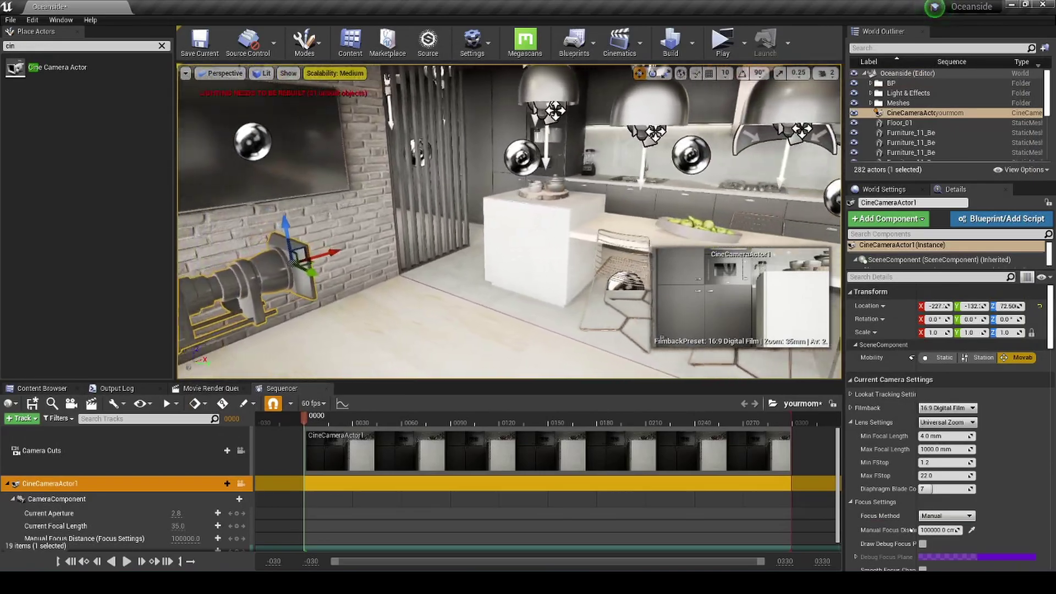
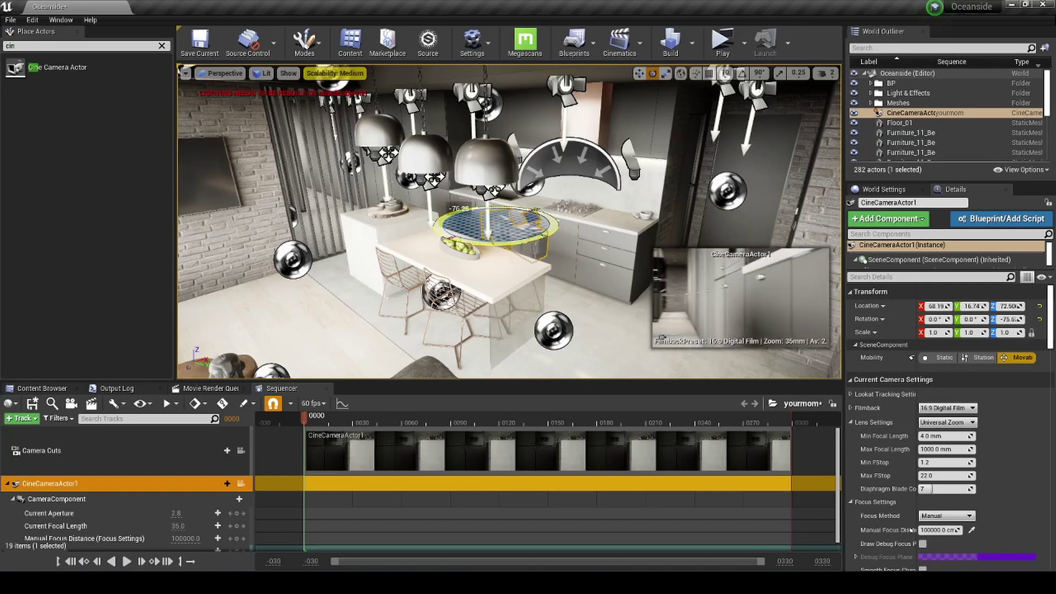
Step: Turn CineCameraActor1 toward the sofa and the seating area by the windows
left_click_drag(517, 245, 628, 271)
right_click_drag(606, 269, 308, 305)
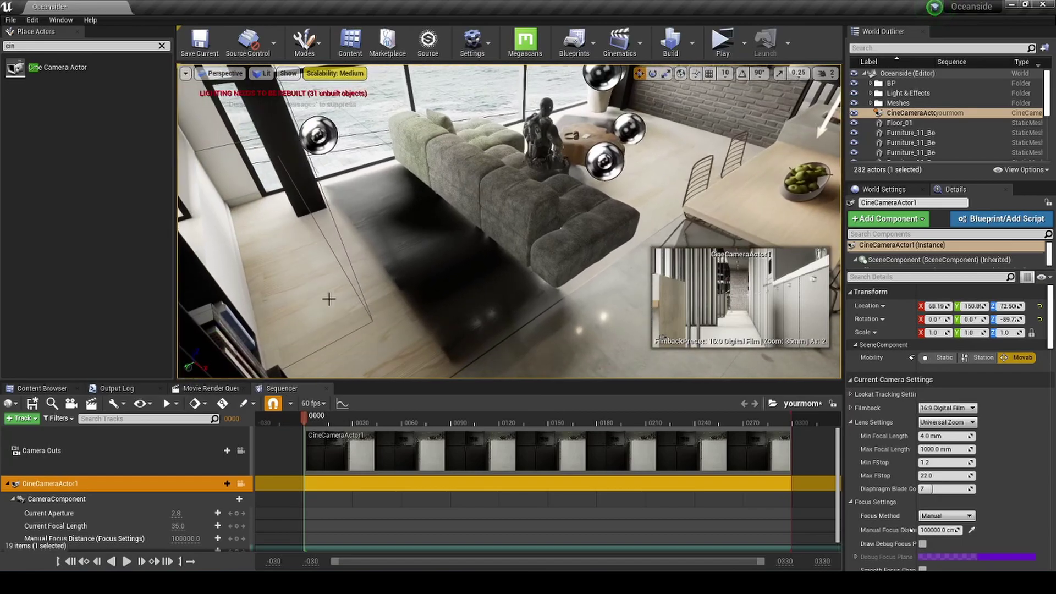
right_click_drag(460, 251, 443, 226)
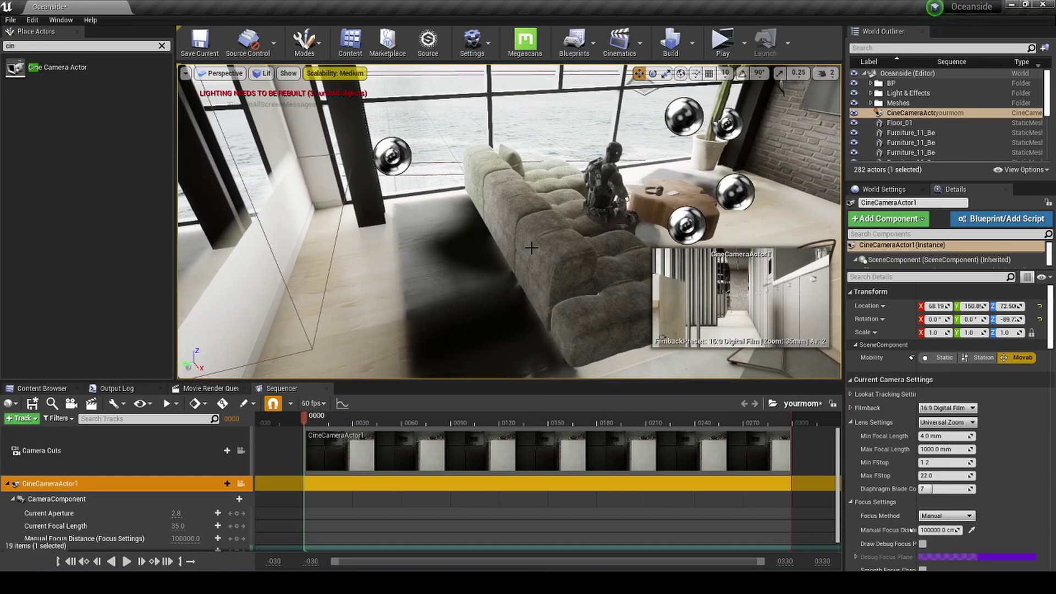
right_click_drag(523, 196, 441, 236)
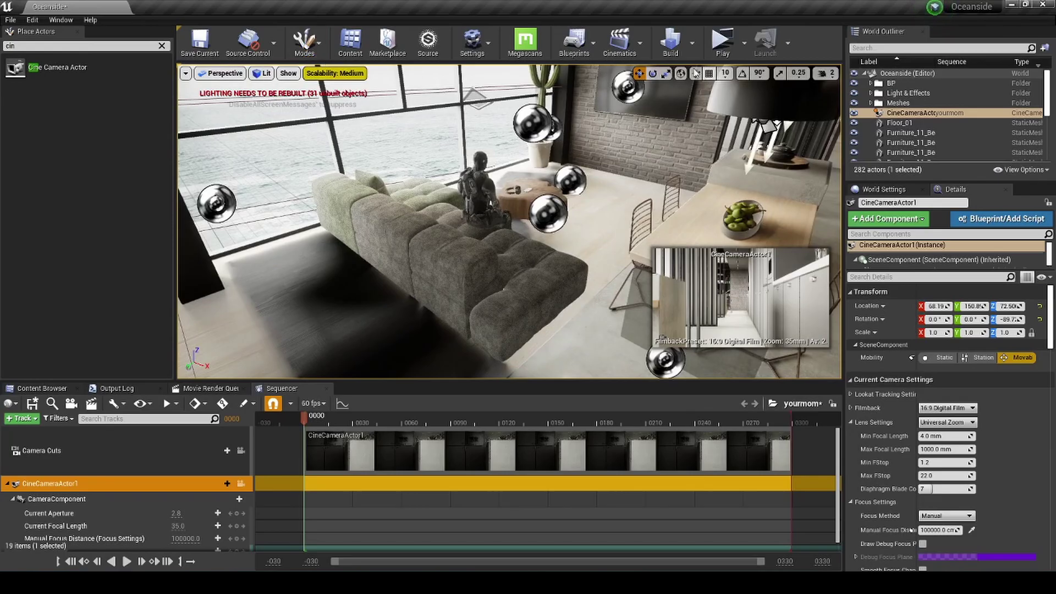
right_click_drag(649, 192, 715, 198)
left_click_drag(578, 241, 627, 242)
right_click_drag(627, 242, 558, 209)
Step: Move the cine camera beside the table and yaw it to about -146°, aimed at the figure
key("w")
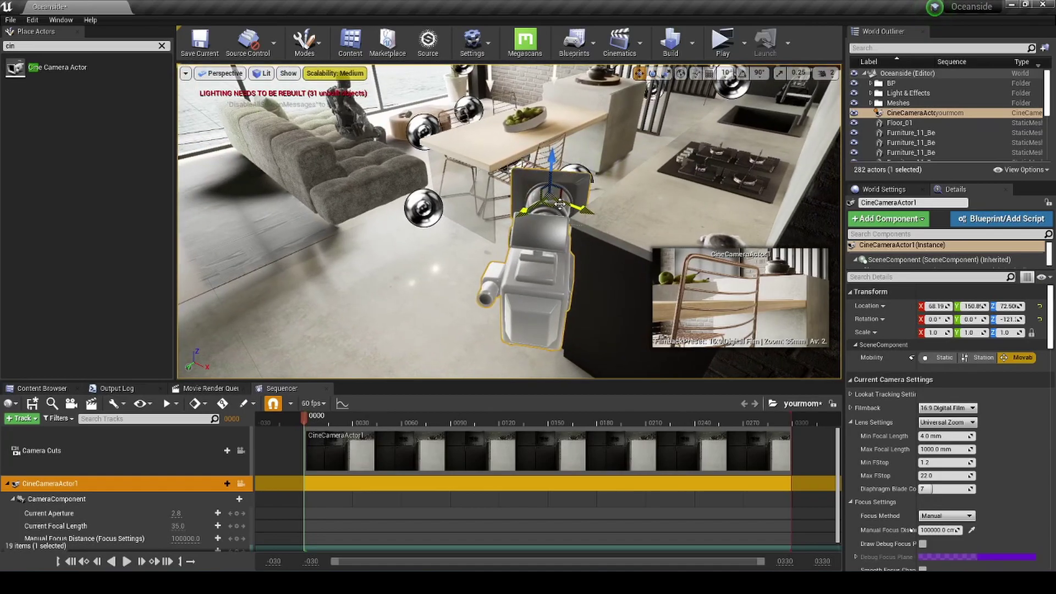
left_click_drag(540, 202, 415, 177)
right_click_drag(426, 199, 424, 198)
key("e")
left_click_drag(486, 248, 578, 242)
key("w")
mouse_move(507, 242)
right_mouse_down()
mouse_move(542, 242)
mouse_move(533, 227)
mouse_move(509, 226)
right_mouse_up()
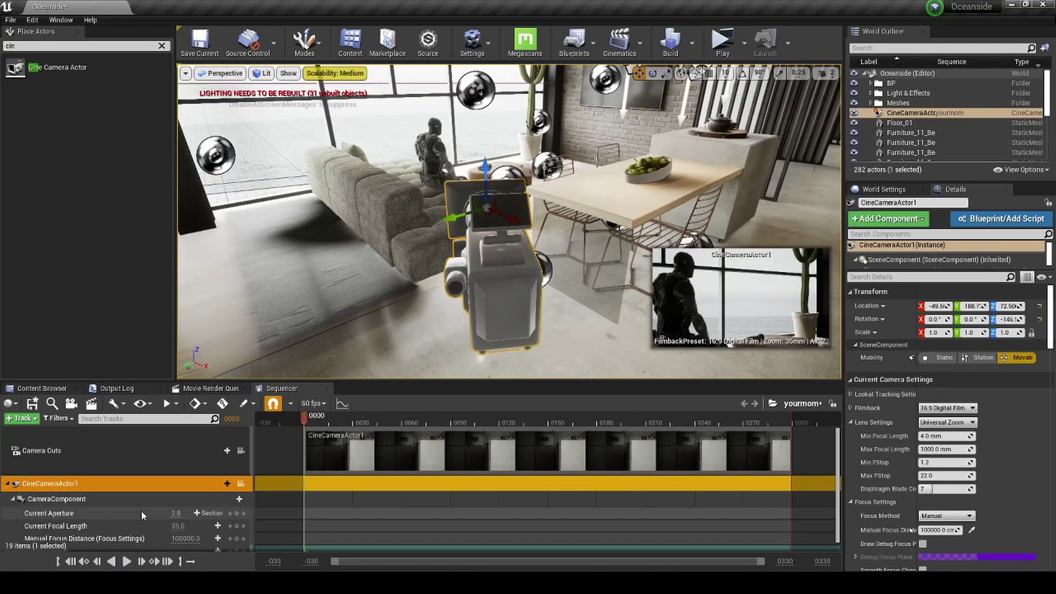
scroll(140, 507, "down", 1)
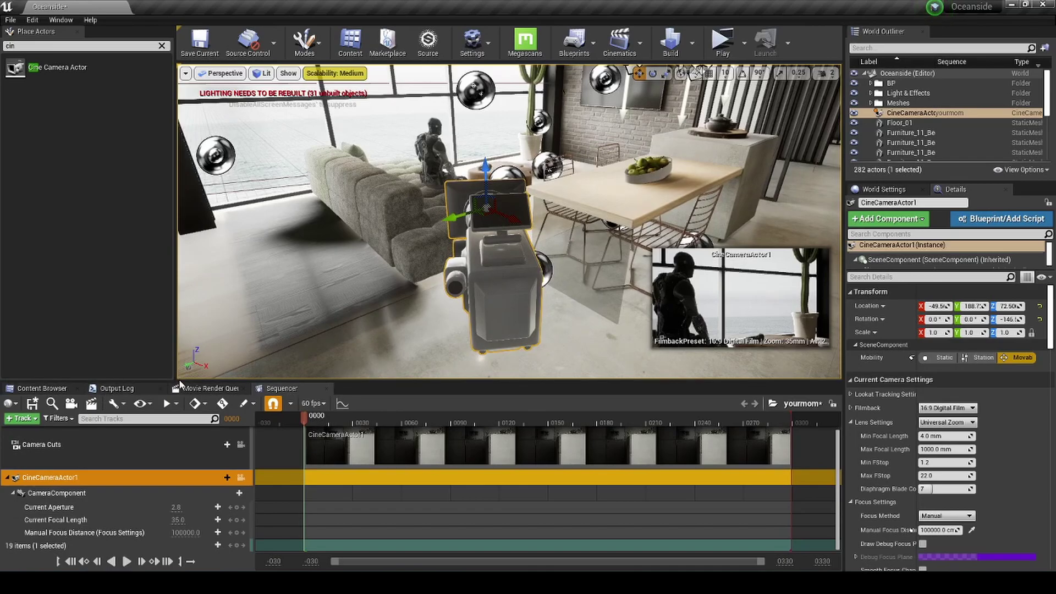
Step: Expand the camera's Transform track and key its Location at frame 0
left_click_drag(179, 379, 178, 344)
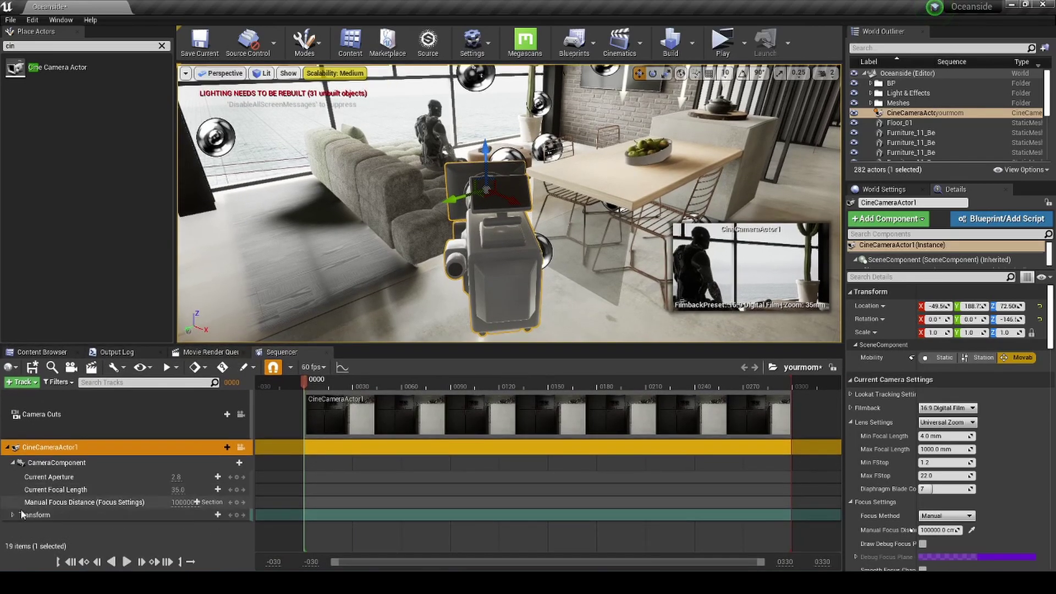
double_click(39, 516)
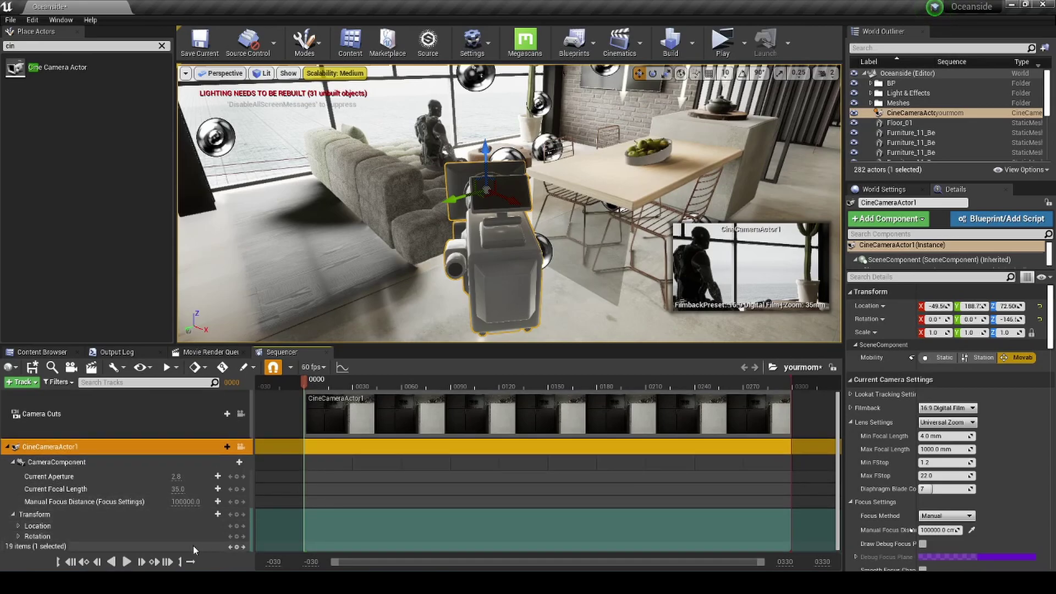
left_click(54, 526)
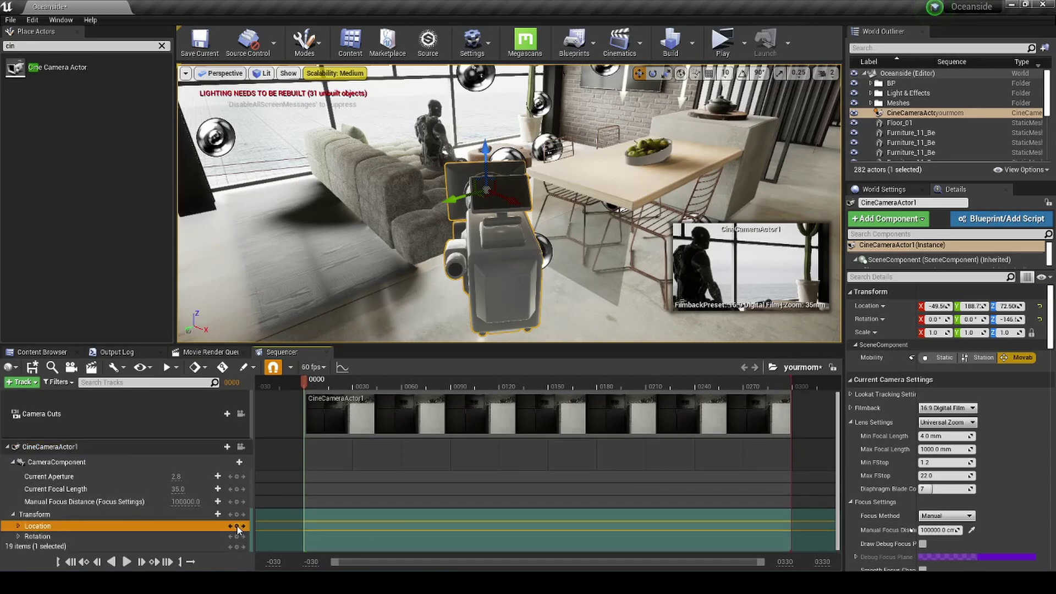
left_click(237, 526)
Step: Extend the playback range and camera cut, then key Location X at about -153 near frame 593
mouse_move(305, 380)
left_mouse_down()
mouse_move(431, 390)
mouse_move(797, 384)
left_mouse_up()
scroll(709, 405, "down", 3, "ctrl")
scroll(738, 394, "down", 4, "ctrl")
left_click_drag(721, 386, 780, 388)
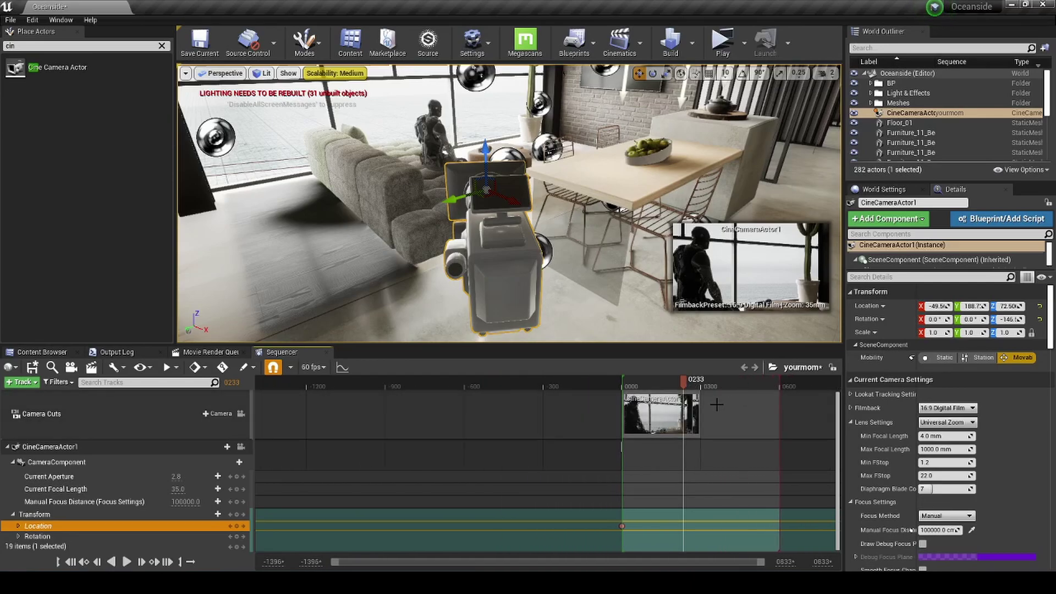
left_click_drag(702, 405, 779, 387)
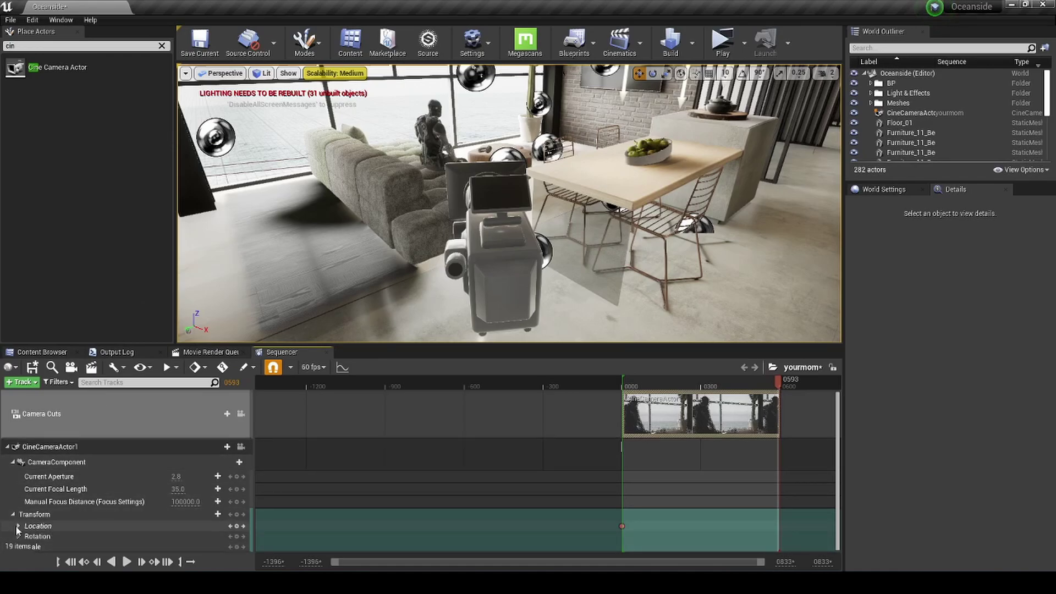
left_click_drag(188, 535, 132, 533)
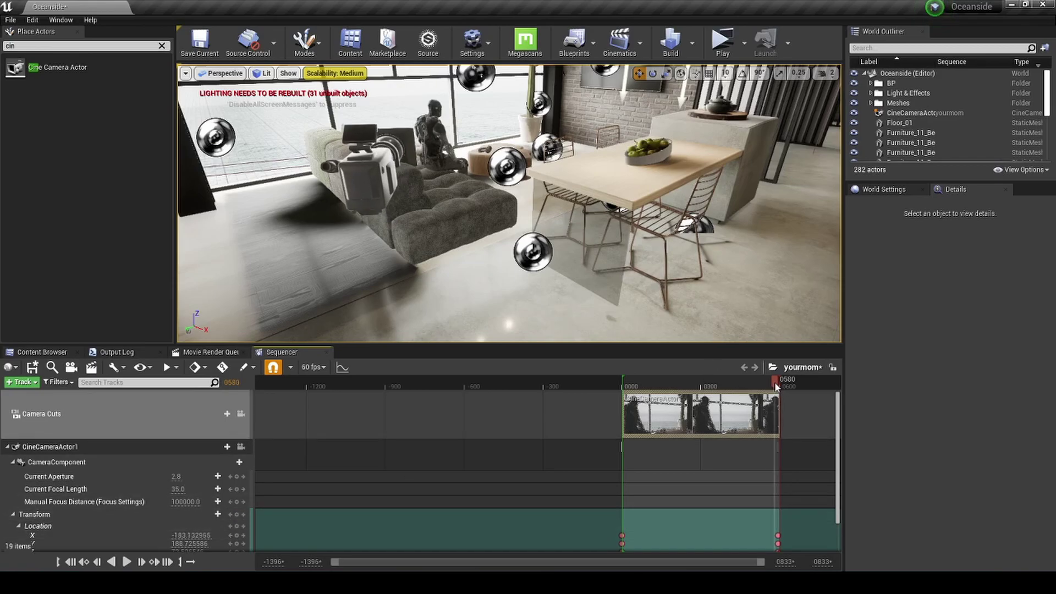
Step: Look through CineCameraActor1 from Placed Cameras and scrub back to preview its keyed move
left_click_drag(774, 381, 760, 384)
left_click(215, 76)
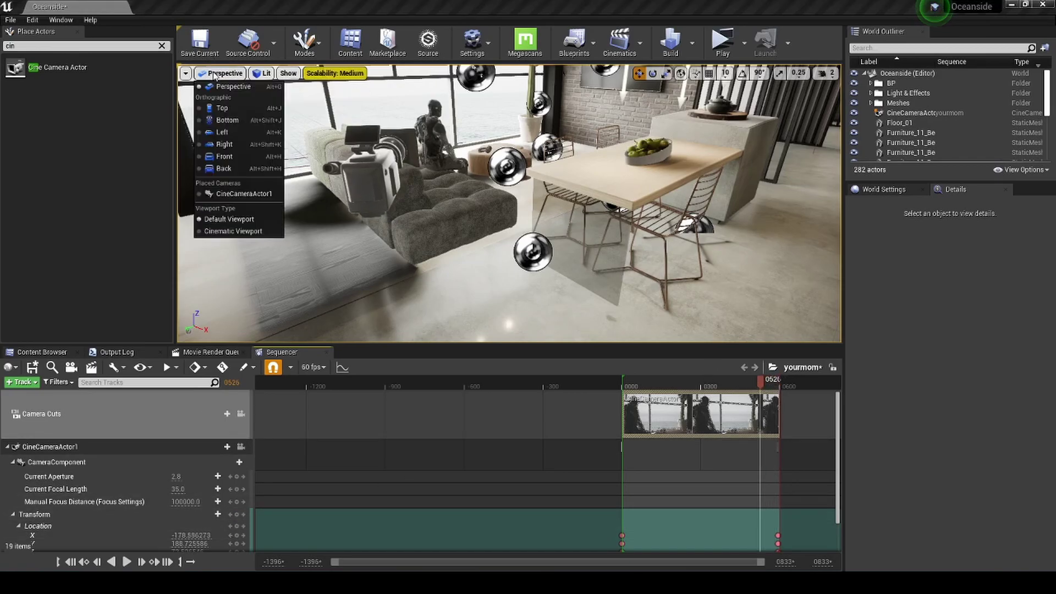
left_click(257, 192)
left_click_drag(757, 387, 650, 397)
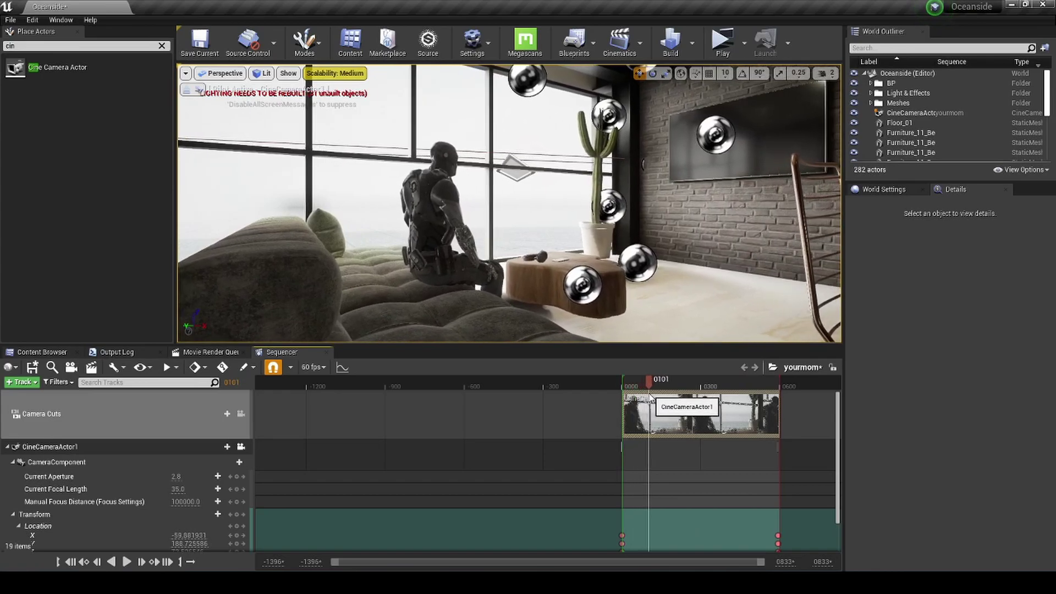
Step: Search the Content Browser for 'pan' and drop BP_Capture from PanoramicCapture Content > Assets into the level
left_click(114, 353)
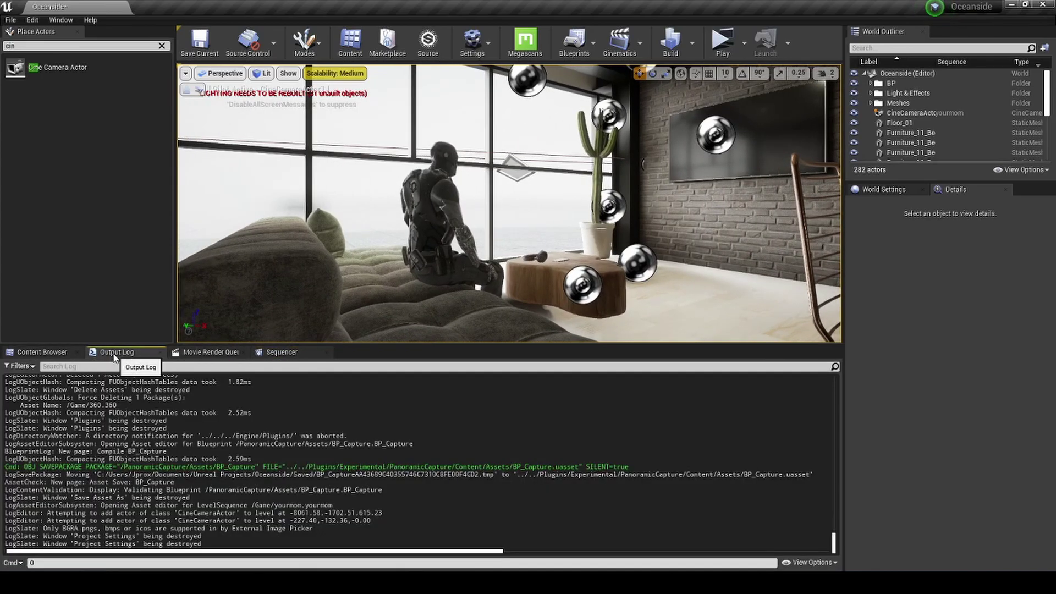
left_click(48, 355)
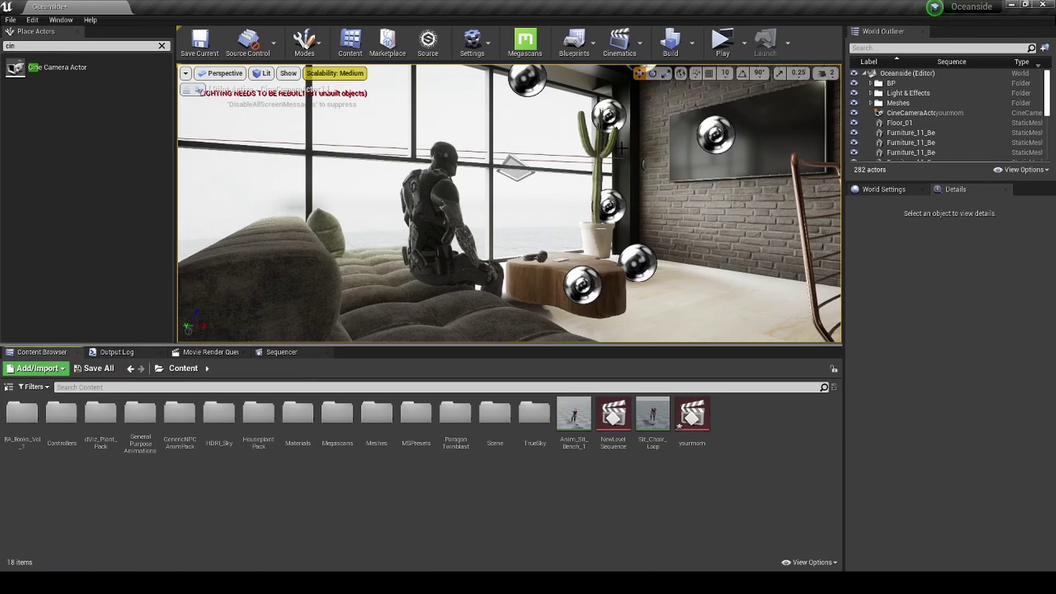
left_click(9, 387)
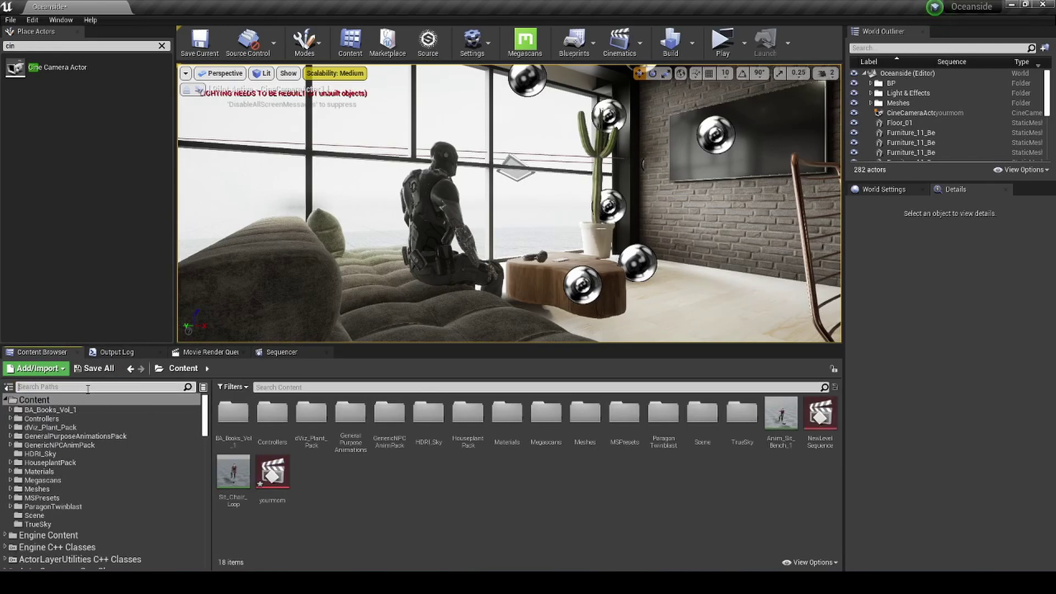
type("pano")
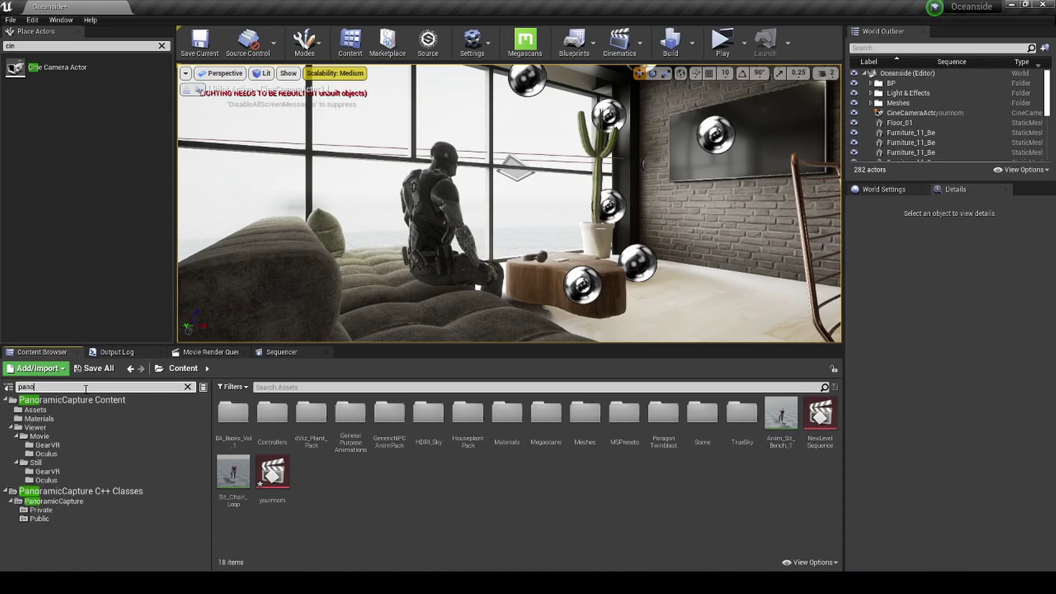
left_click(71, 400)
left_click(35, 410)
left_click(231, 413)
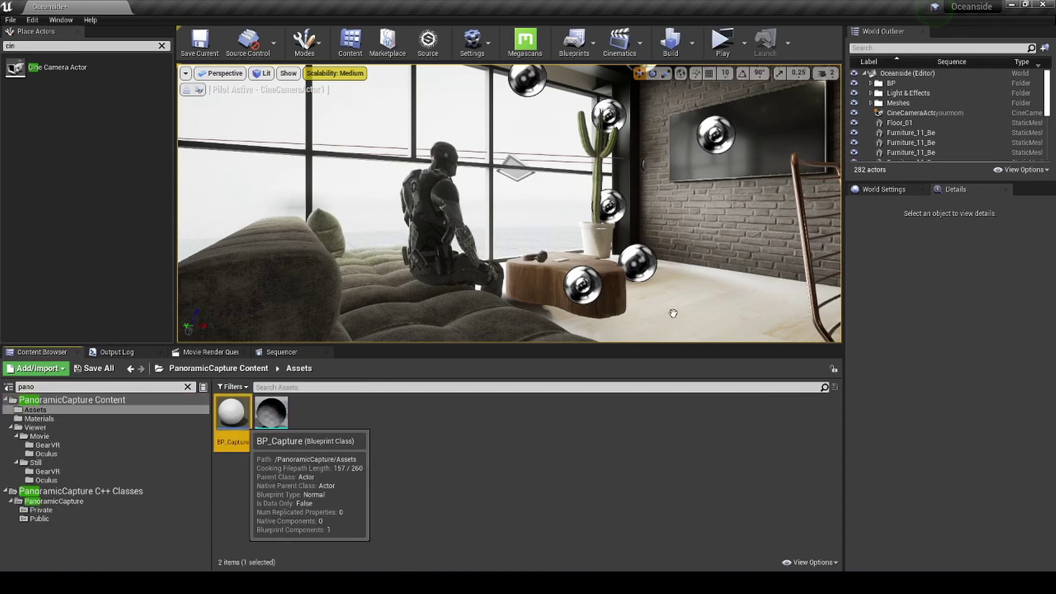
left_click_drag(551, 337, 707, 314)
Step: Raise BP_Capture to Z 26.28 and switch the viewport to the cinematic layout
right_click_drag(714, 289, 710, 289)
key("w")
left_click_drag(714, 252, 714, 233)
left_click(222, 73)
left_click(236, 231)
left_click(228, 76)
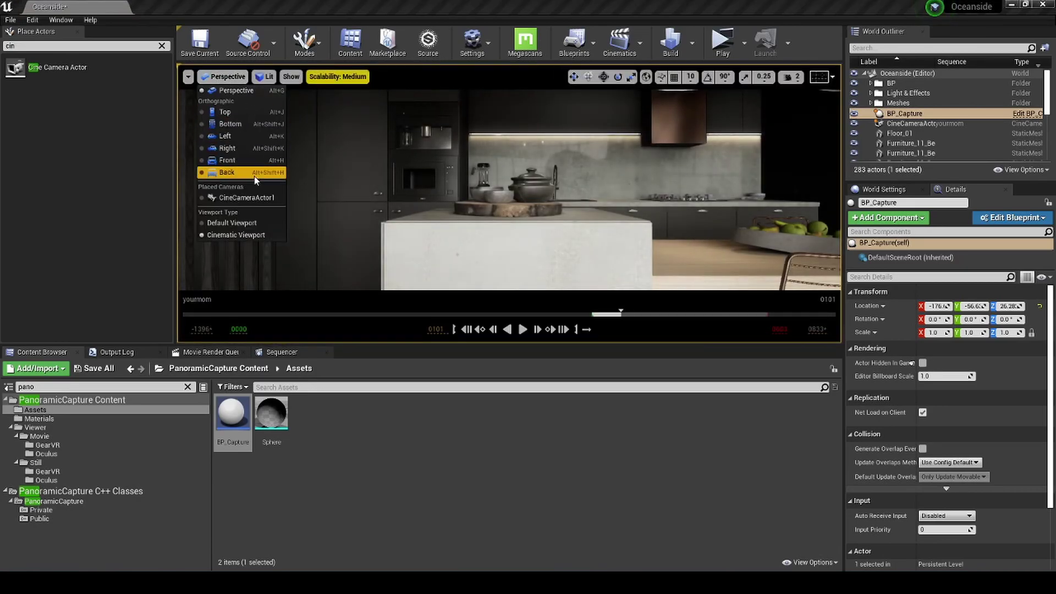
Step: Set the viewport back to Perspective with the default layout and fly back to the kitchen island
left_click(248, 198)
left_click(225, 76)
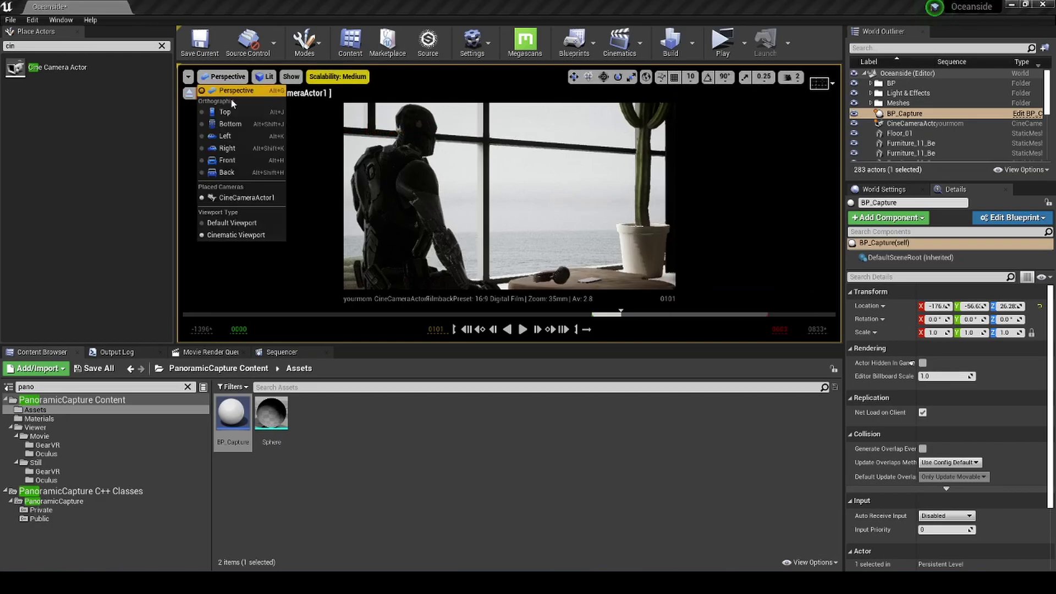
left_click(247, 231)
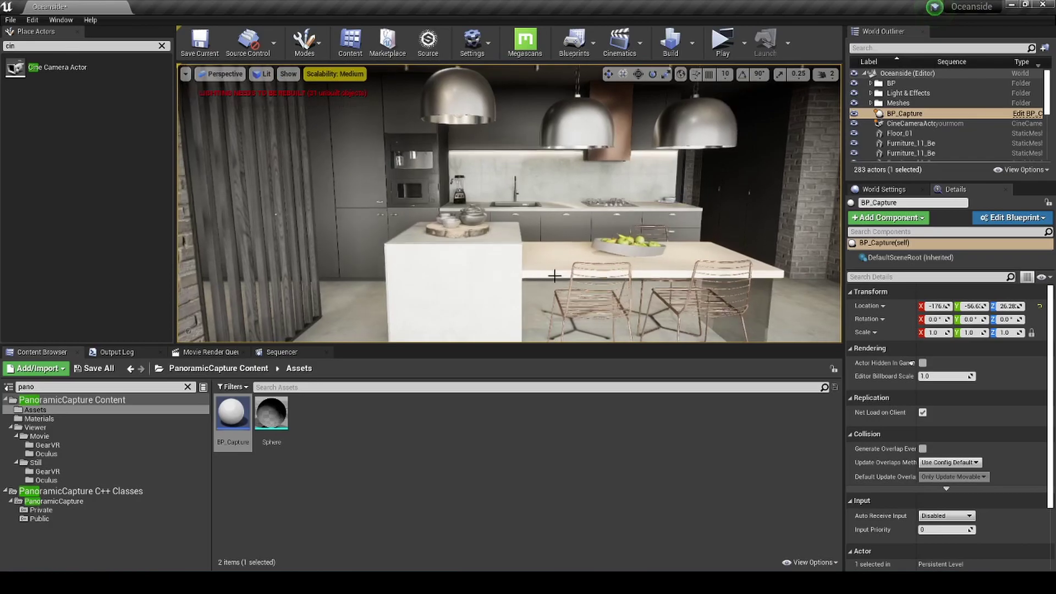
mouse_move(1048, 113)
left_mouse_down()
mouse_move(1048, 160)
mouse_move(1052, 99)
left_mouse_up()
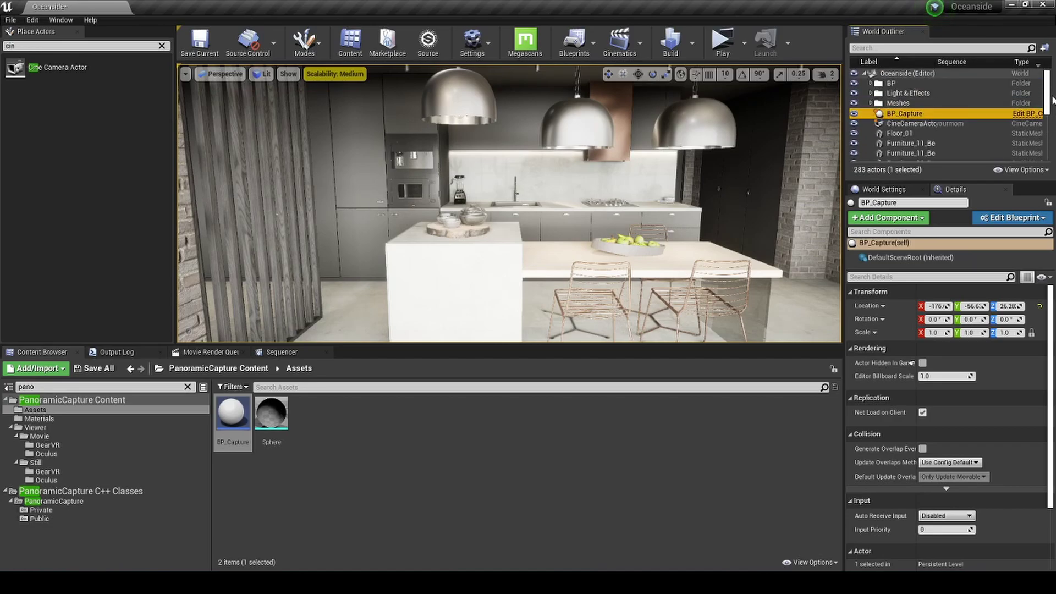
right_click_drag(509, 204, 583, 206)
right_click_drag(509, 204, 461, 202)
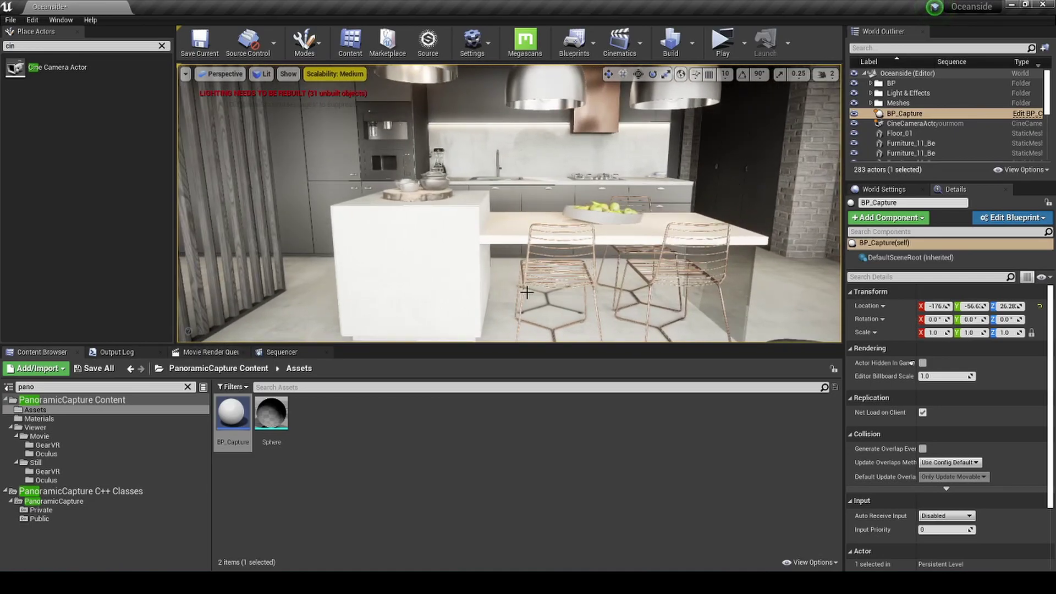
Step: Browse the Content Browser's folder list to show every project asset
left_click(744, 43)
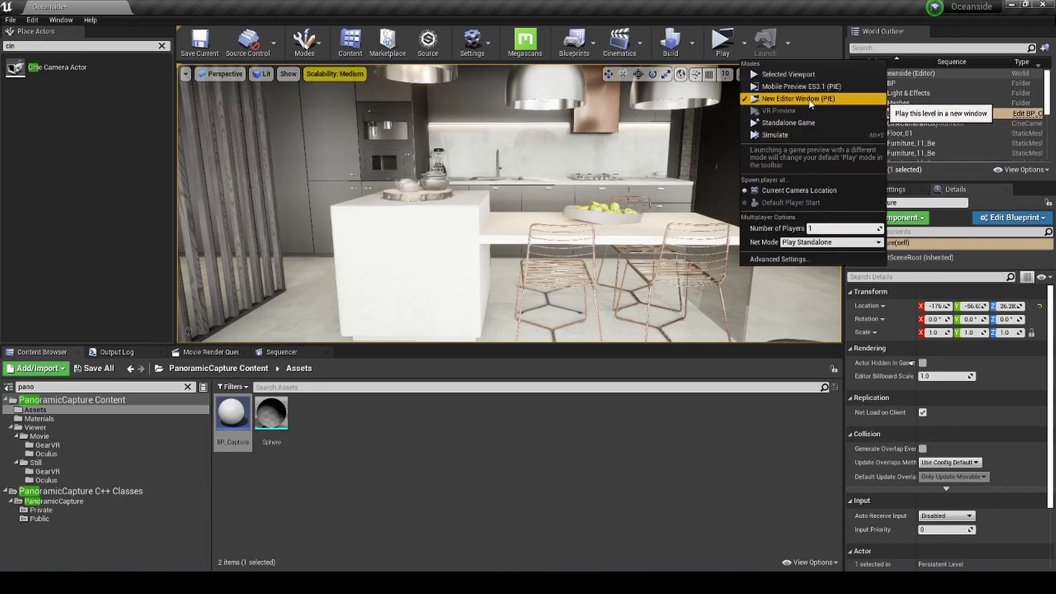
left_click(637, 418)
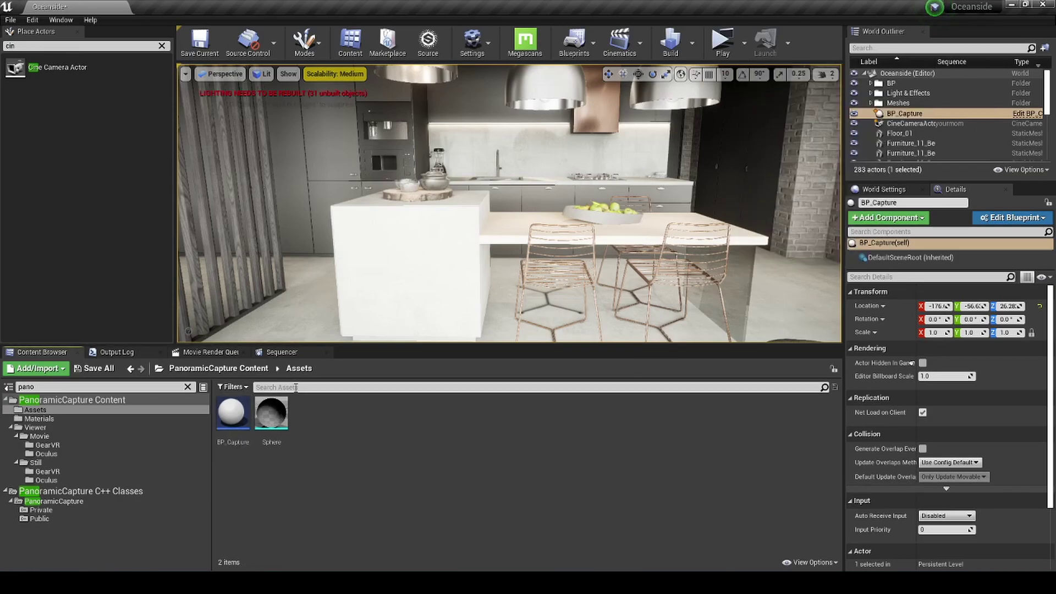
left_click(8, 388)
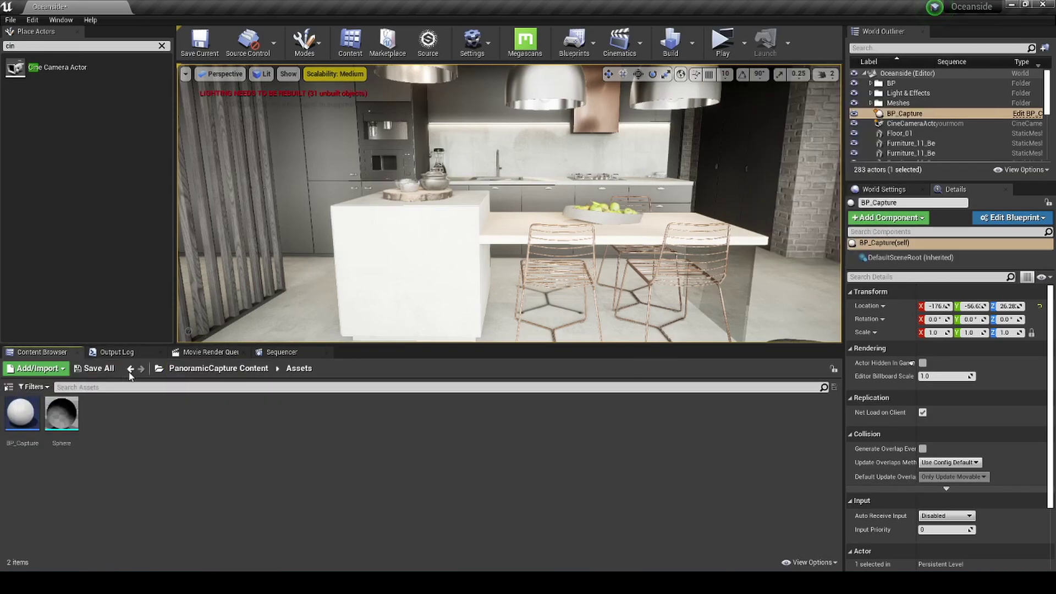
left_click(158, 373)
scroll(300, 242, "up", 10)
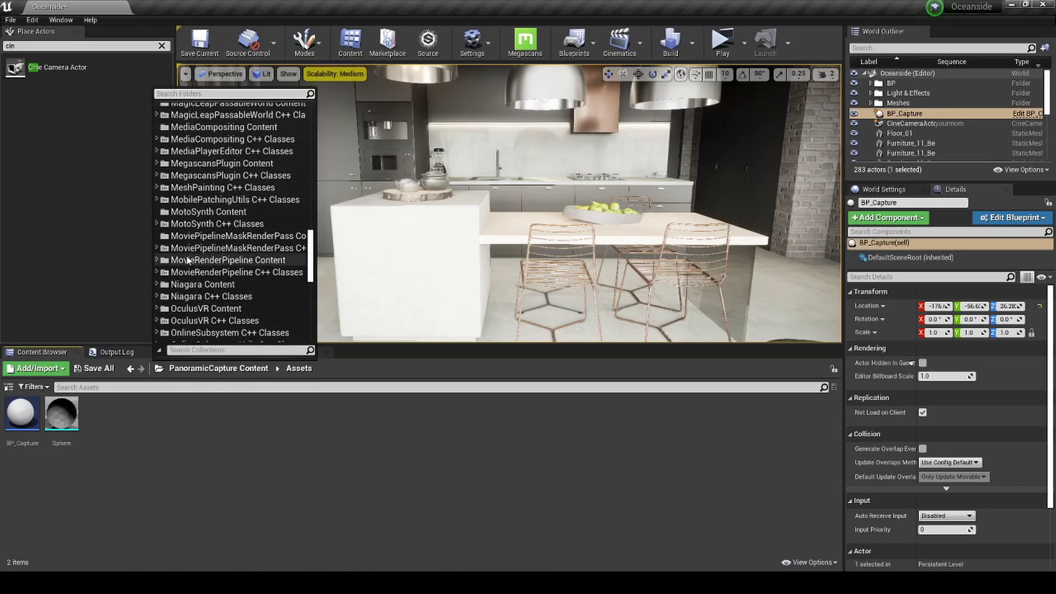
left_click_drag(310, 237, 294, 109)
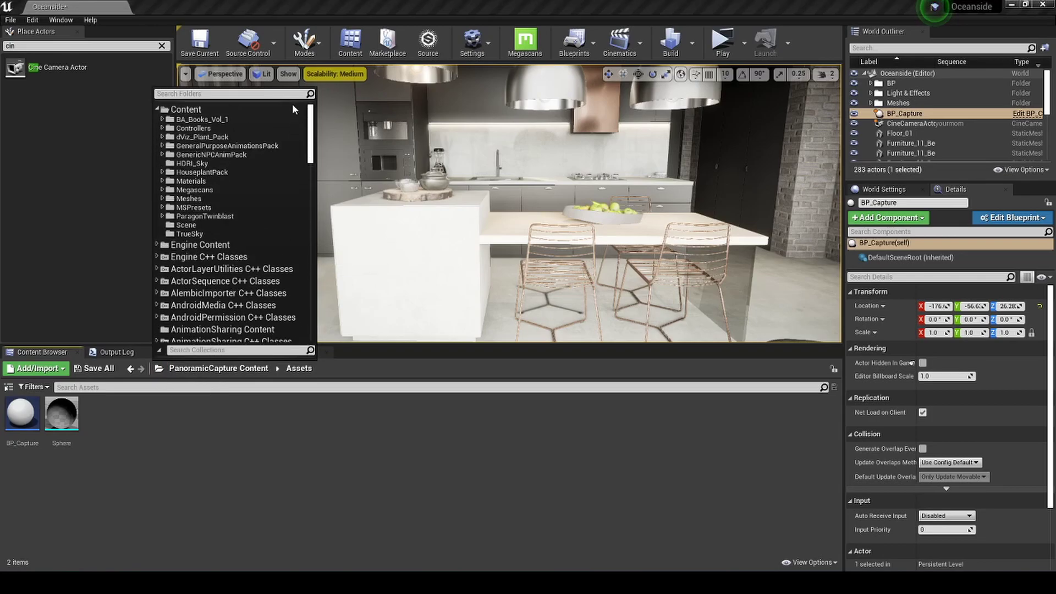
left_click(196, 110)
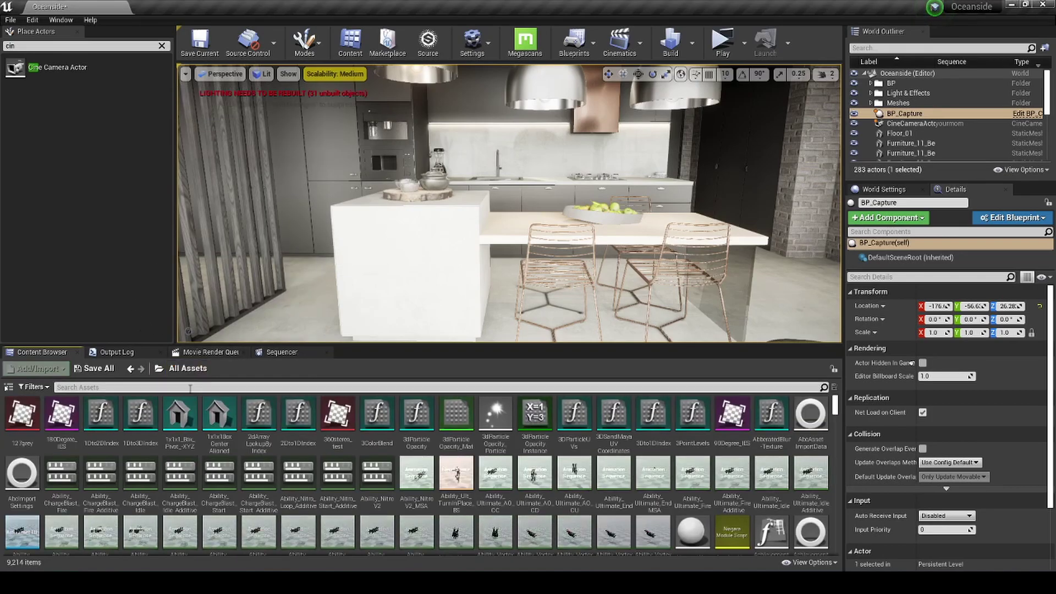
Step: Clear the pano folder filter and go to the root Content folder with 18 items
left_click(8, 388)
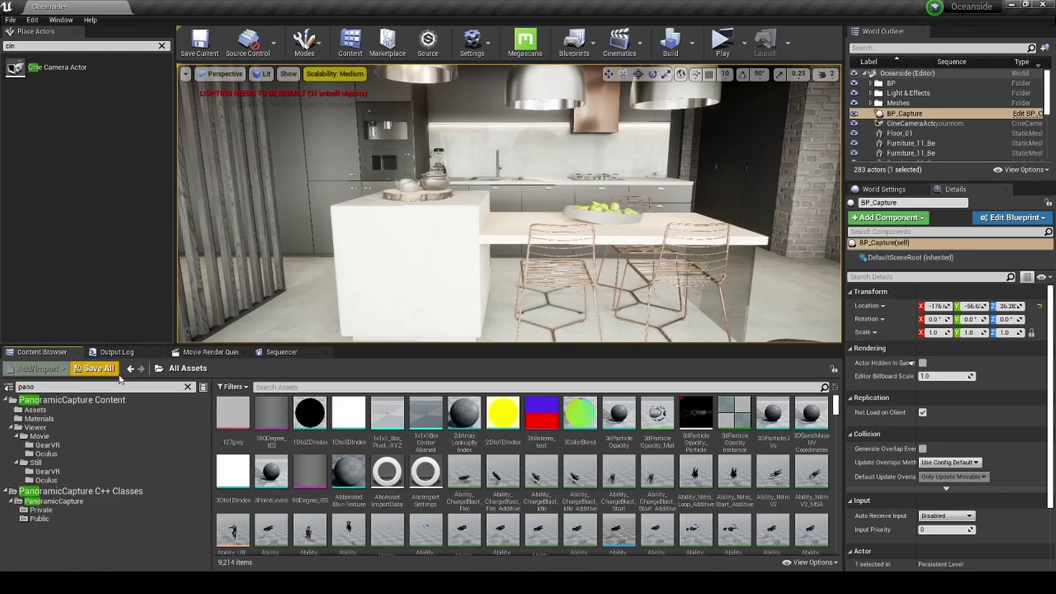
left_click(188, 387)
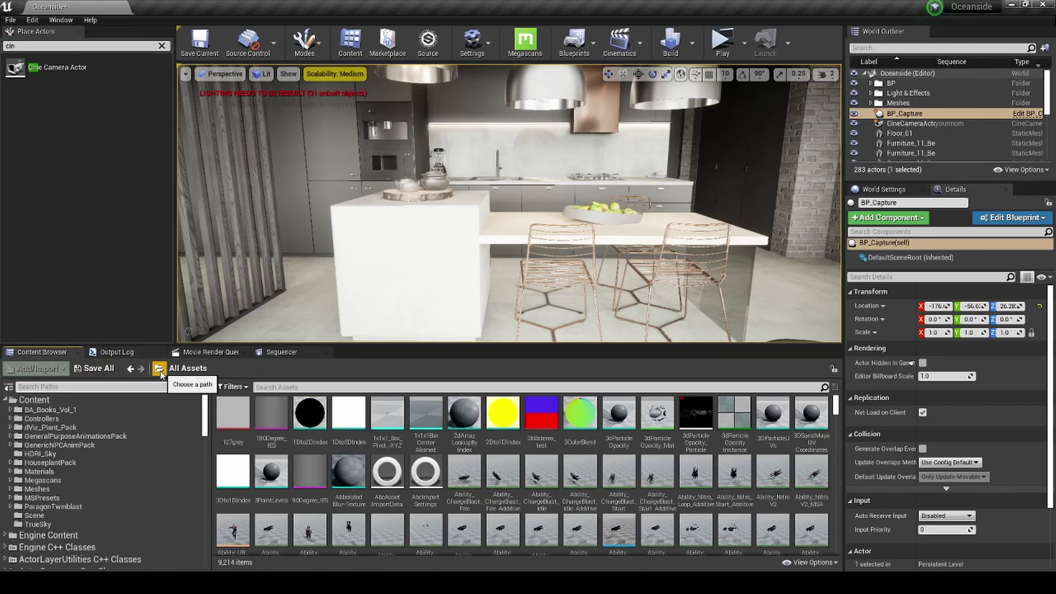
left_click(159, 368)
left_click(181, 118)
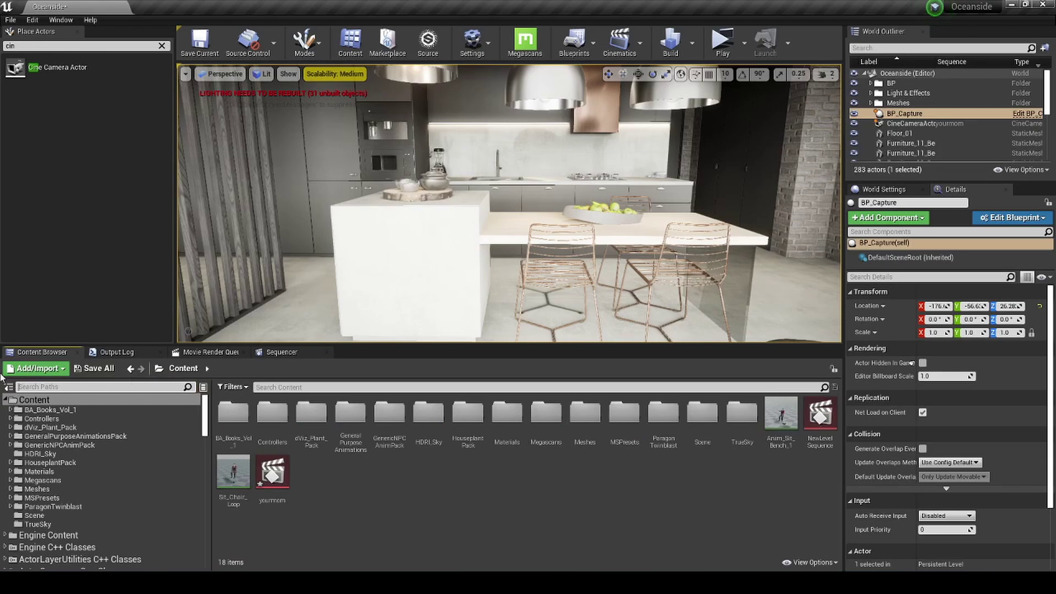
left_click(9, 387)
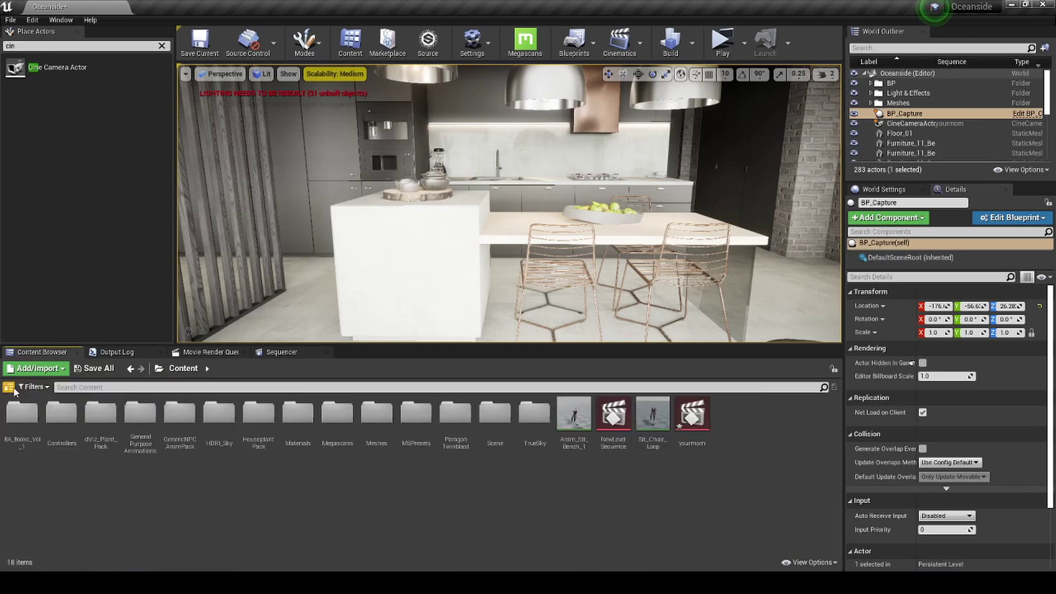
Step: Open the Level Blueprint and add a Create Level Sequence Player node from Event BeginPlay
left_click(578, 44)
left_click(583, 123)
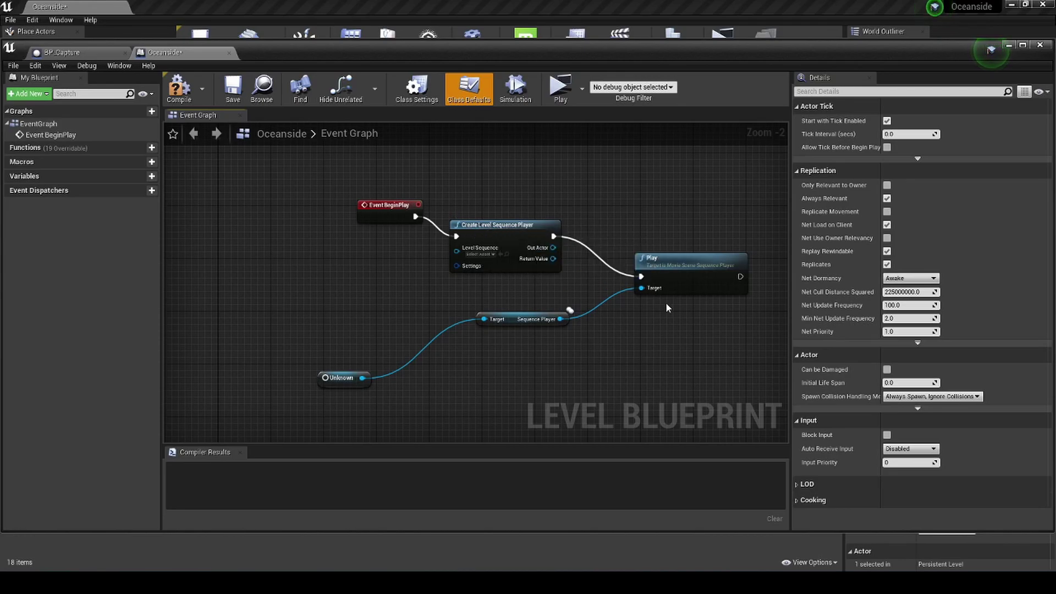
right_click_drag(585, 204, 593, 259)
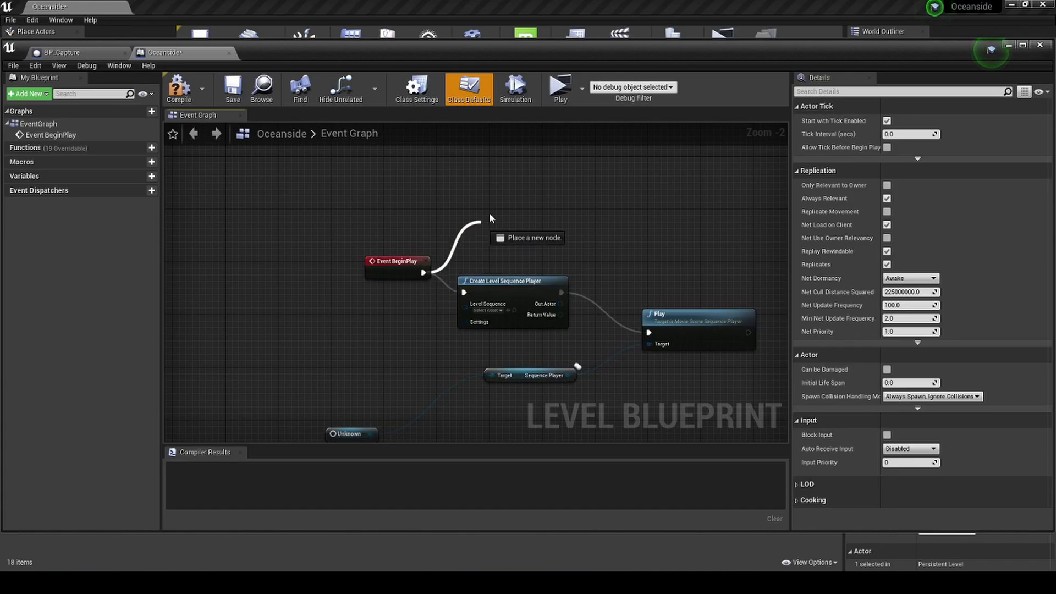
left_click_drag(485, 223, 520, 189)
type("create")
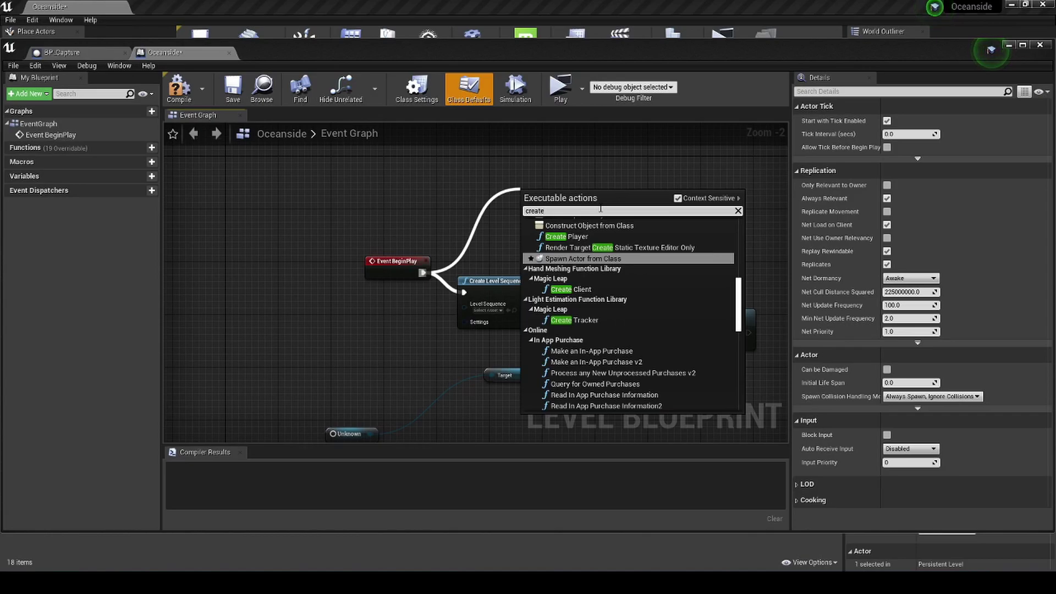
type(" level")
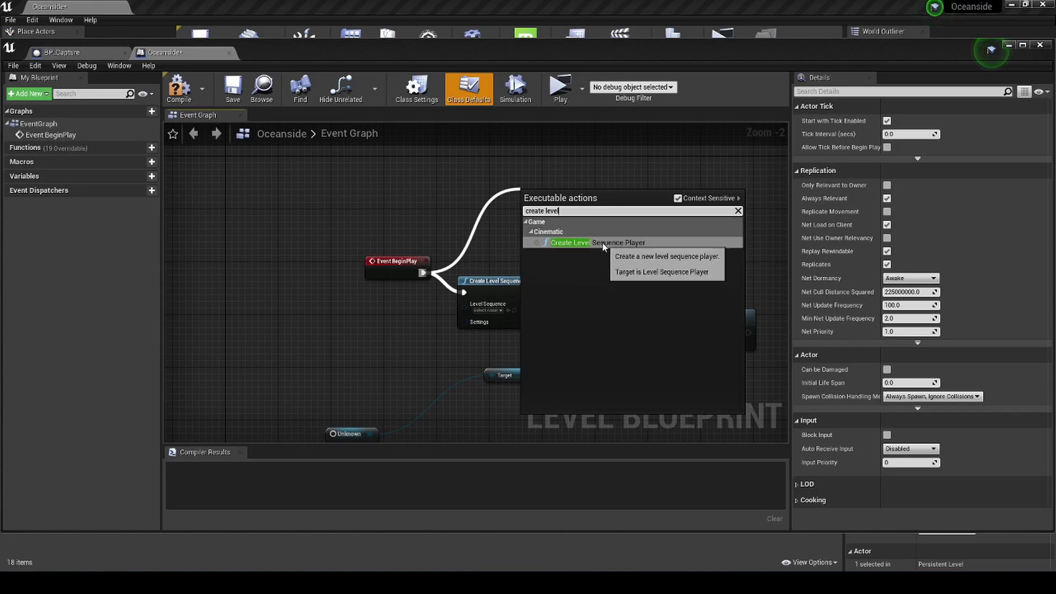
left_click(605, 243)
left_click_drag(574, 202, 541, 182)
Step: Delete the old Create Level Sequence Player, Sequence Player getter, Unknown and Play nodes
left_click(524, 283)
key("Delete")
left_click_drag(678, 318, 705, 278)
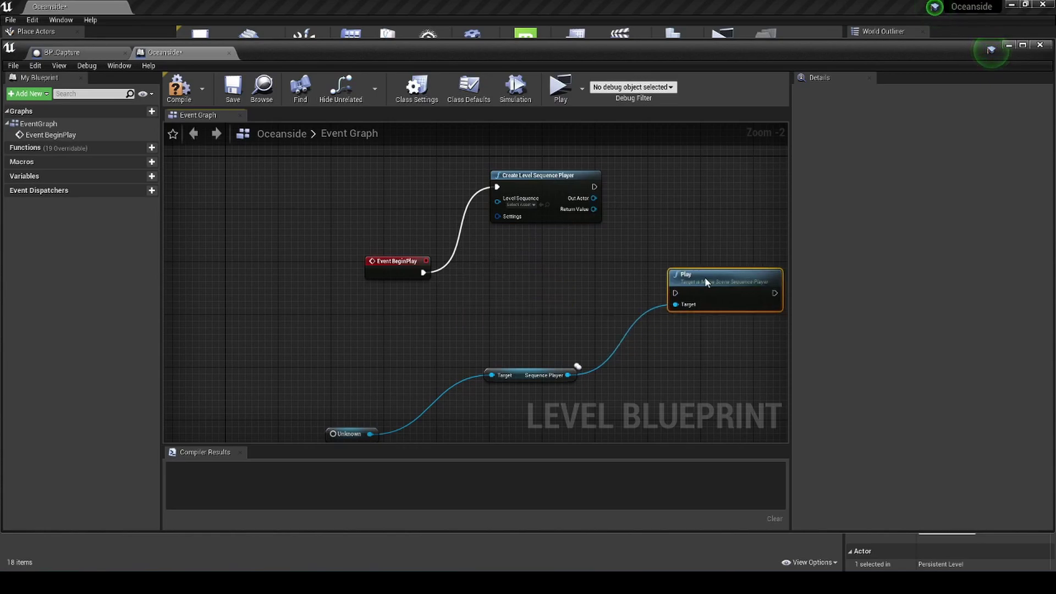
left_click(531, 376)
key("Delete")
left_click(352, 434)
key("Delete")
left_click(732, 295)
key("Delete")
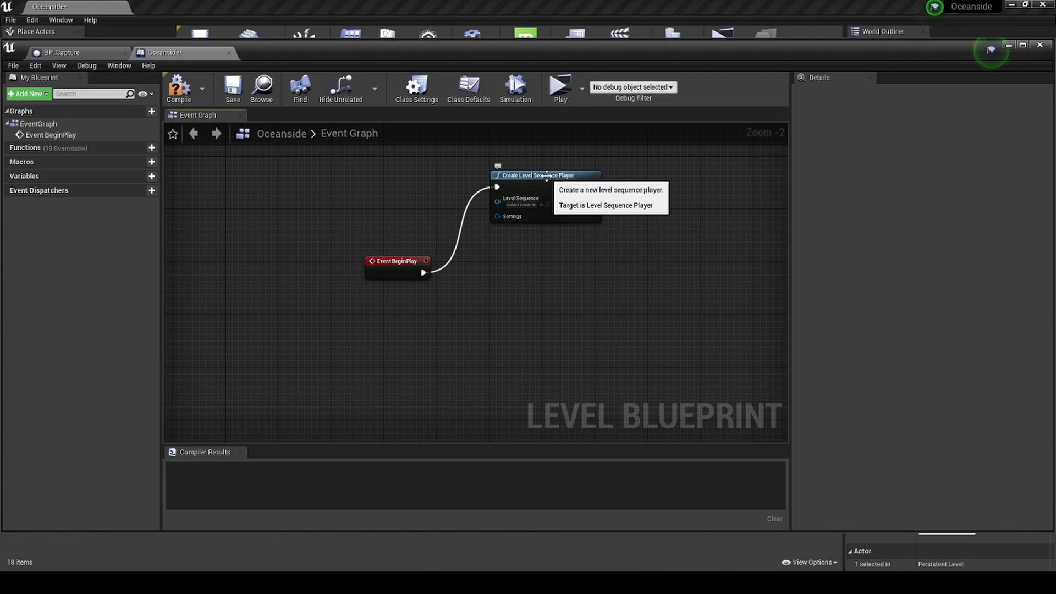
Step: Set the new node's Level Sequence to yourmom and chain a Play node after it
left_click(520, 205)
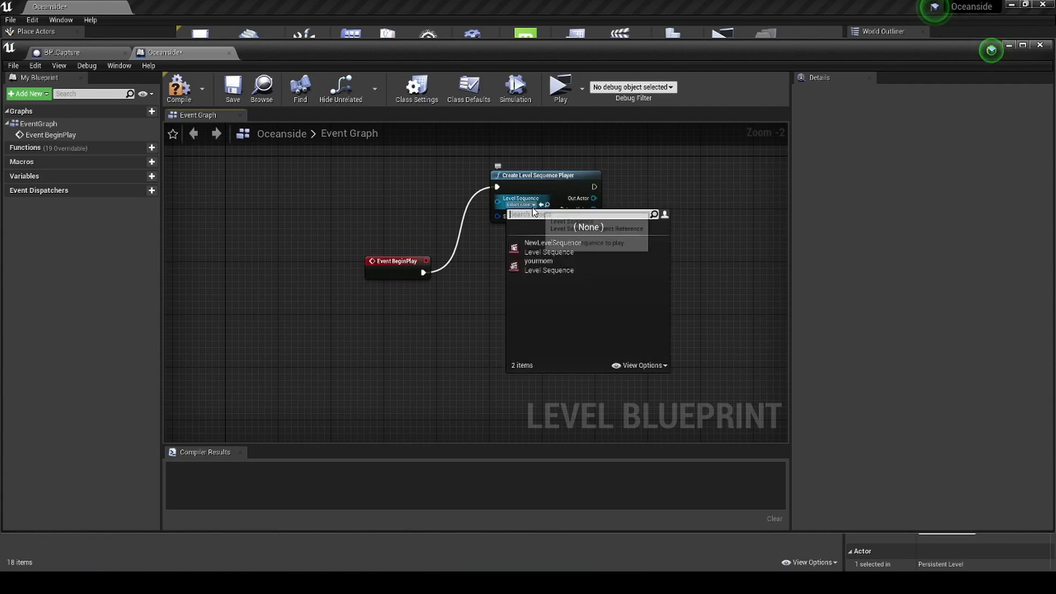
left_click(632, 265)
right_click_drag(591, 270, 596, 303)
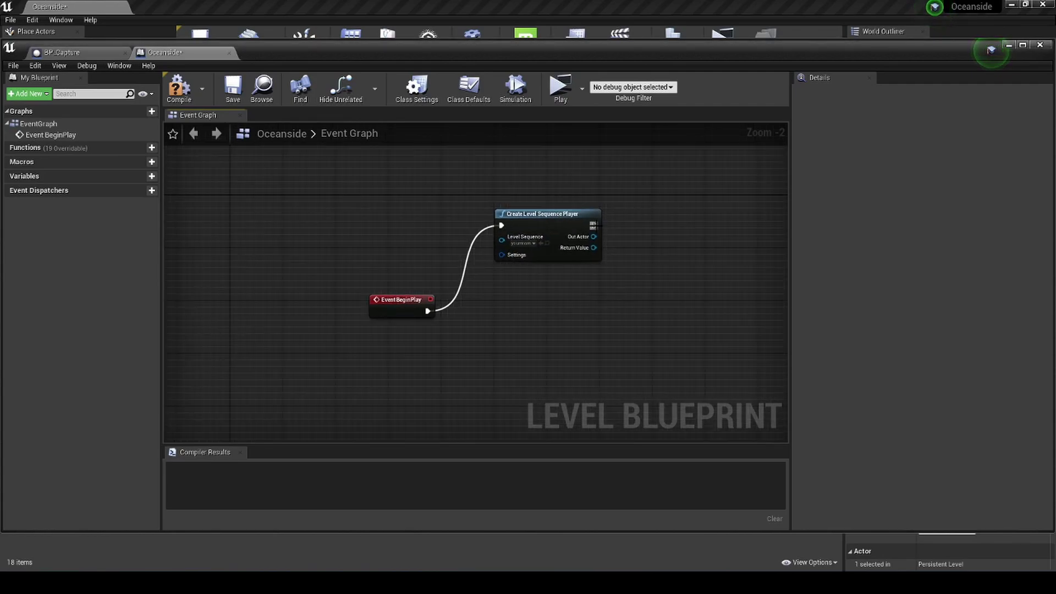
left_click_drag(594, 225, 682, 227)
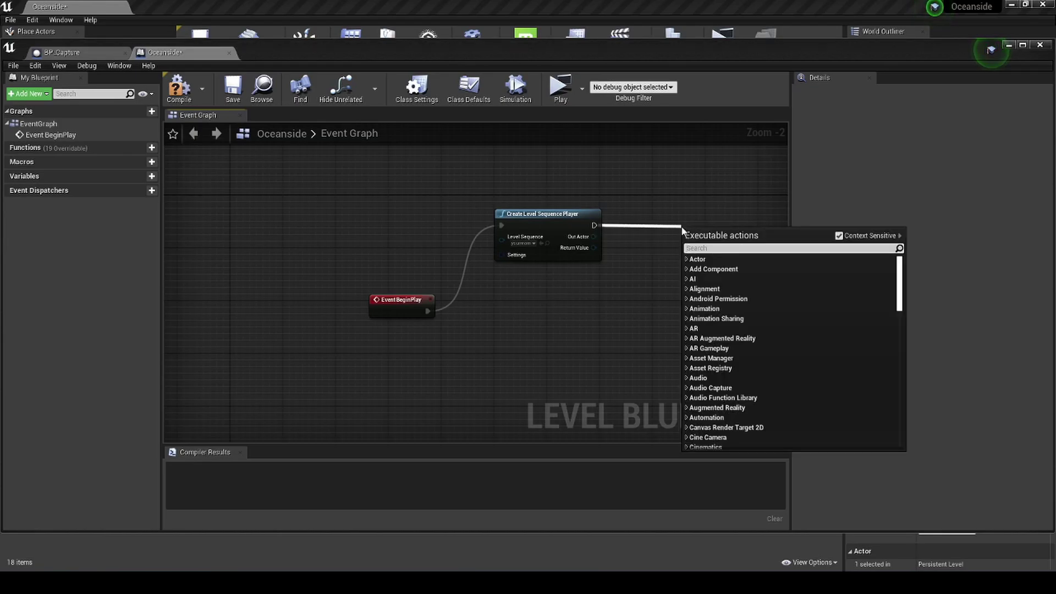
type("play")
left_click_drag(900, 293, 897, 320)
left_click(774, 298)
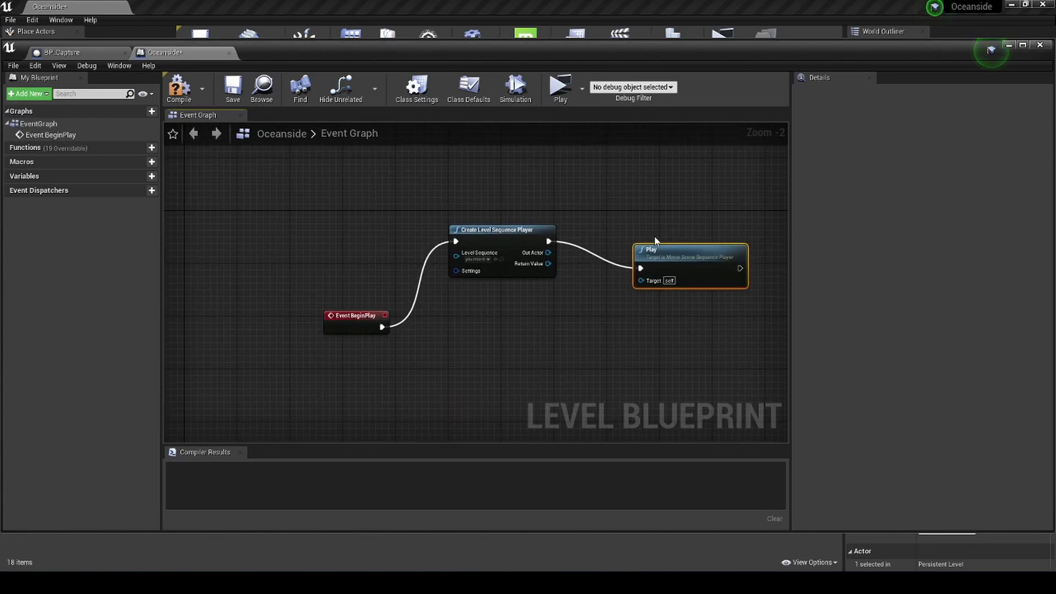
left_click_drag(769, 48, 755, 237)
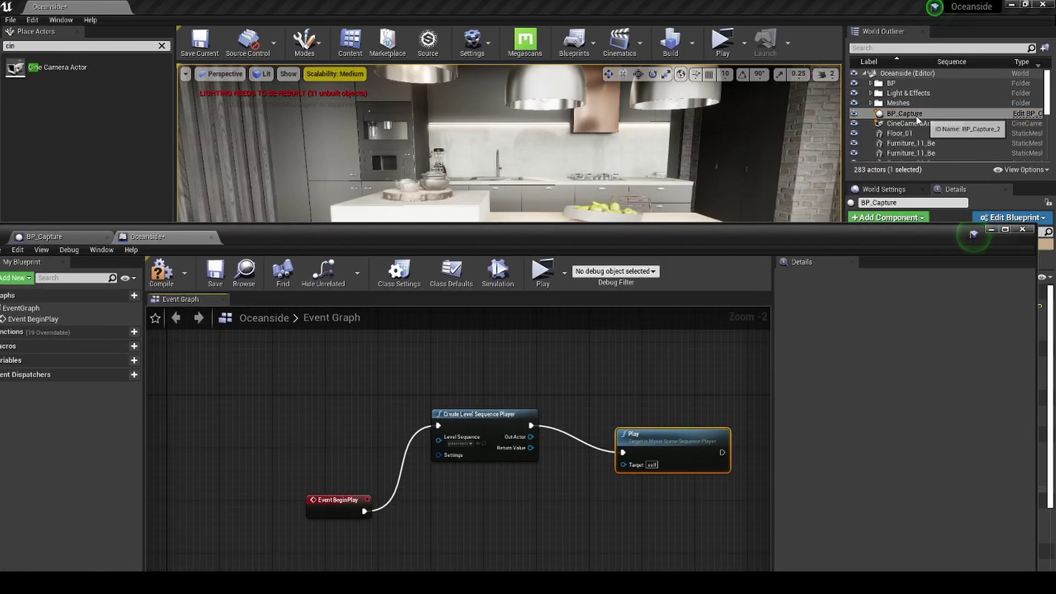
Step: Drag yourmom from the World Outliner into the graph and wire it to Play's Target
scroll(940, 150, "down", 5)
left_click_drag(910, 158, 486, 544)
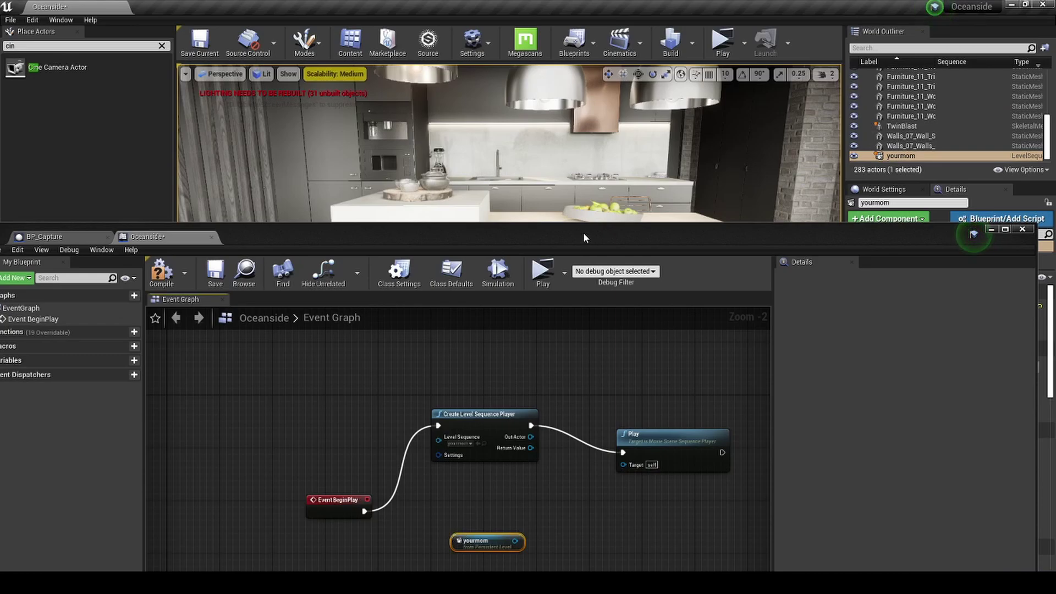
left_click_drag(583, 232, 666, 30)
left_click_drag(597, 337, 707, 260)
left_click_drag(569, 338, 516, 338)
left_click_drag(668, 288, 627, 308)
left_click(714, 237)
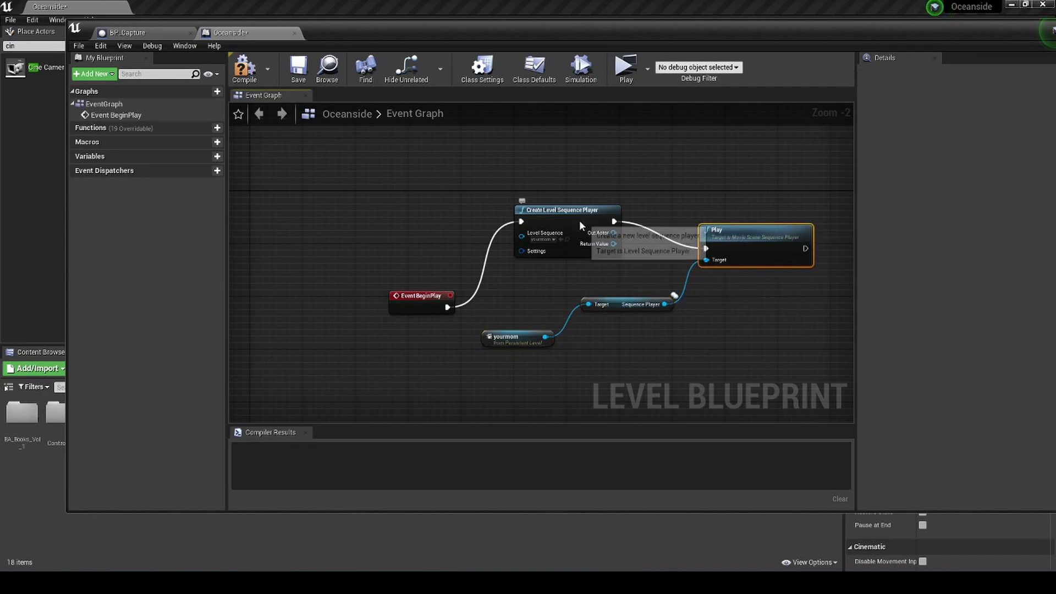
left_click(554, 242)
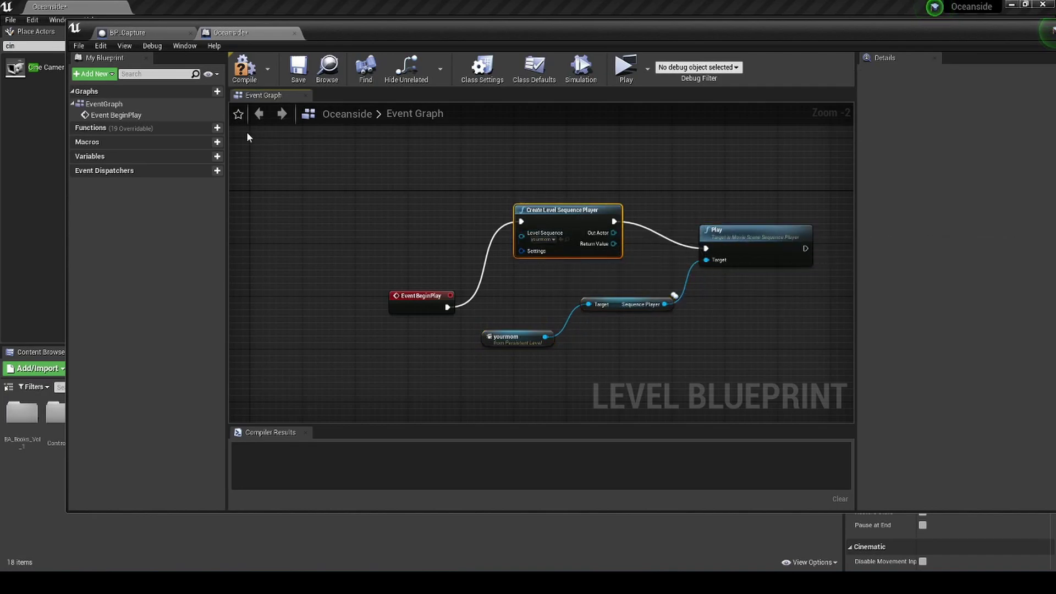
Step: Compile the level blueprint, save the level, and minimize the Blueprint editor
left_click(244, 69)
left_click(298, 68)
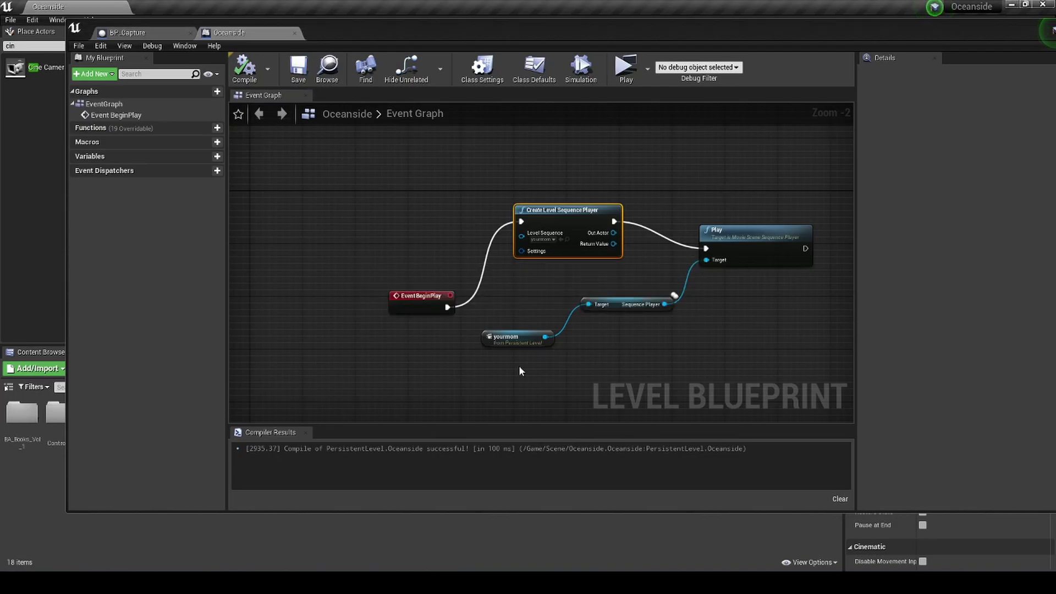
left_click_drag(949, 35, 835, 46)
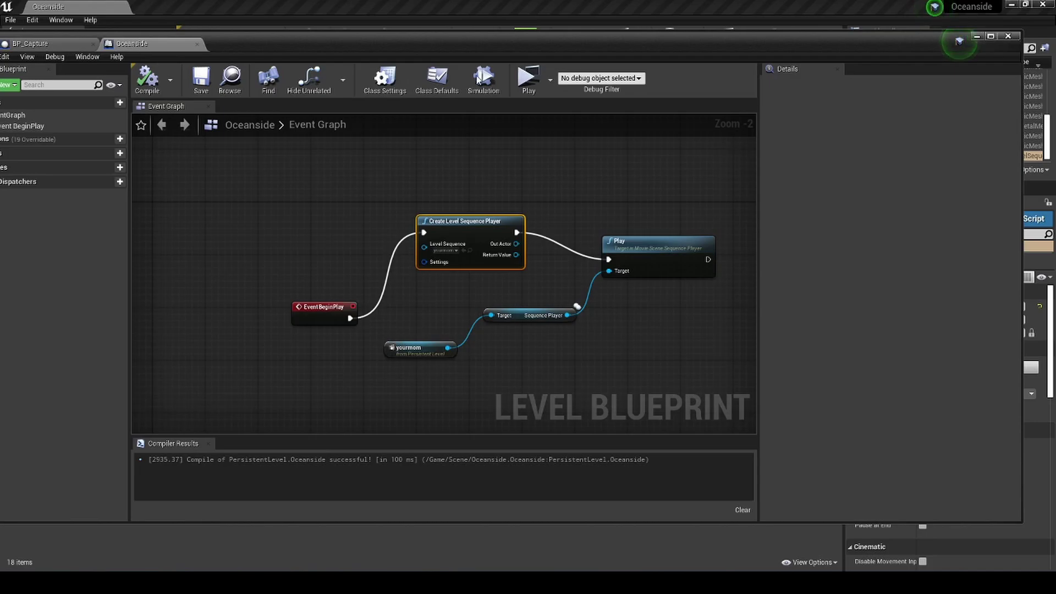
left_click(148, 77)
left_click(192, 82)
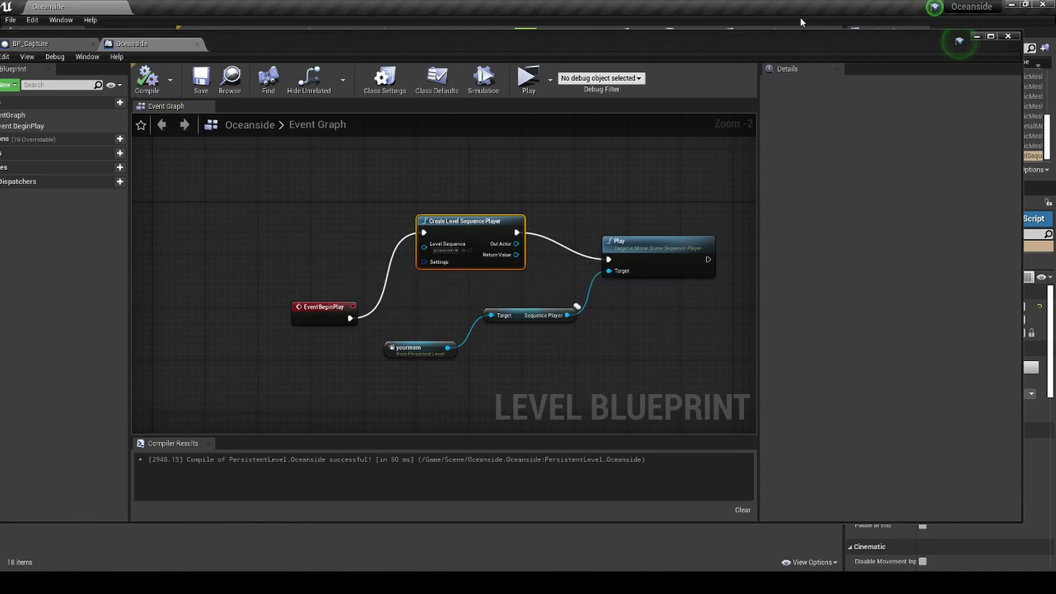
left_click(977, 37)
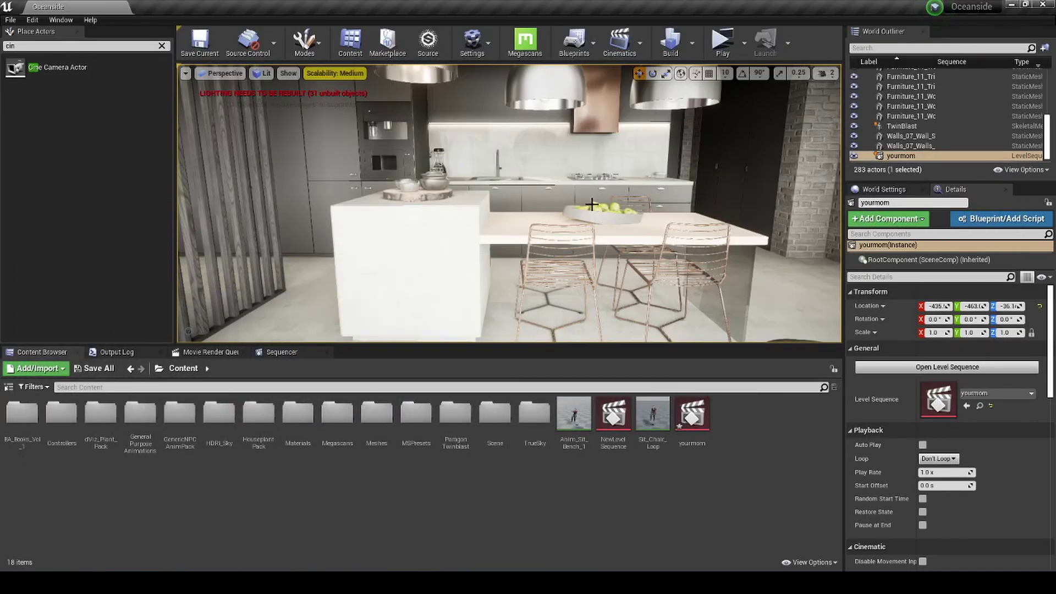
Step: Turn the viewport toward the bookshelf and the seated character
right_click_drag(711, 171, 812, 173)
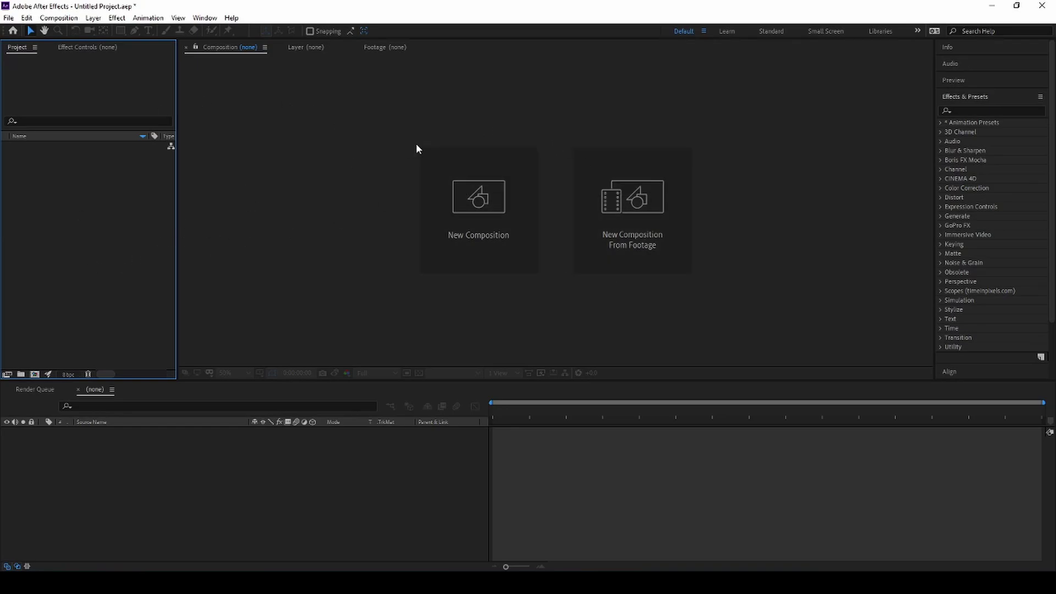
Step: Import the Frame_00000_FinalColor PNG sequence and interpret it at 24 fps
double_click(119, 210)
left_click(147, 128)
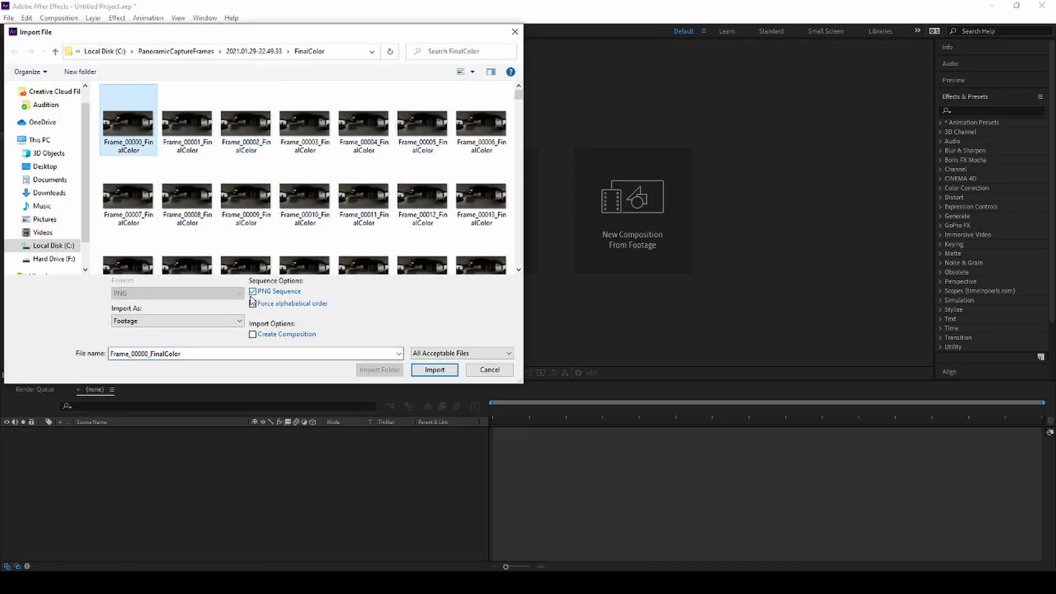
left_click(438, 373)
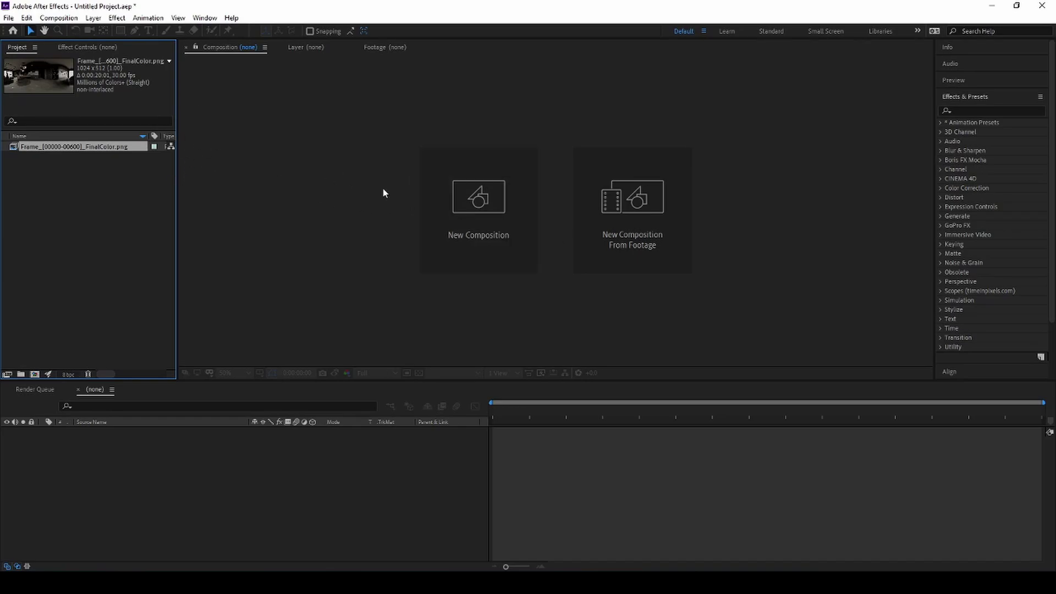
right_click(99, 146)
mouse_move(144, 227)
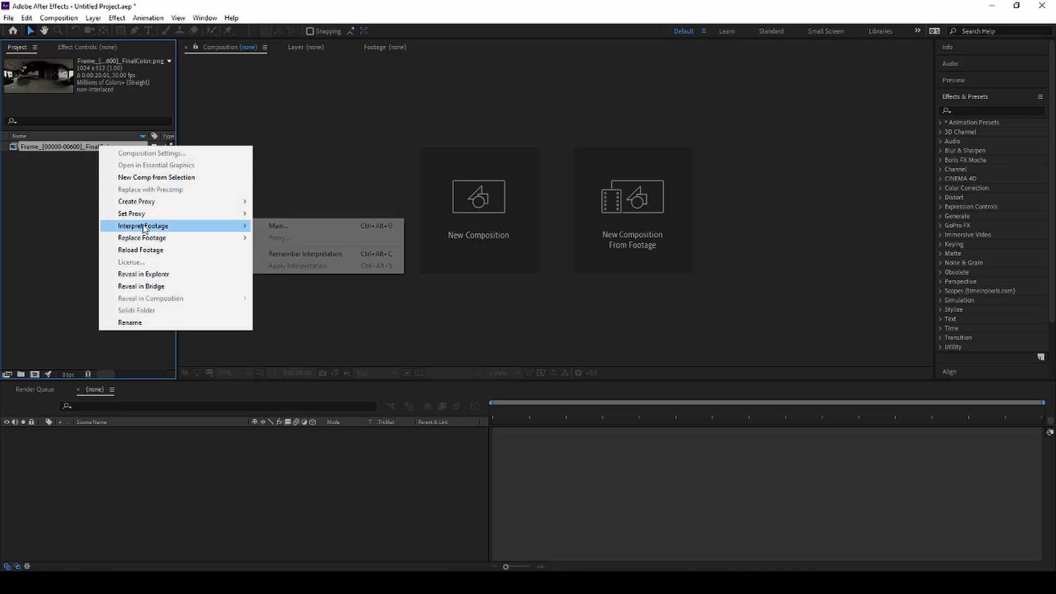
left_click(277, 227)
type("24")
left_click(595, 490)
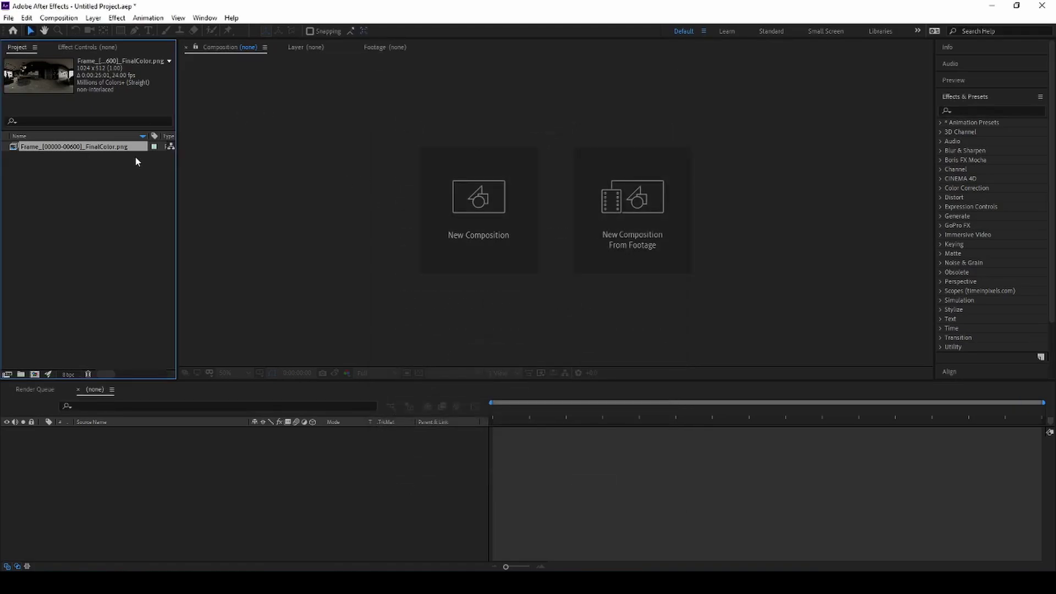
Step: Create a 1024×512 composition from the footage and check it at 50% and 100% zoom
left_click_drag(106, 145, 34, 374)
scroll(582, 246, "up", 3)
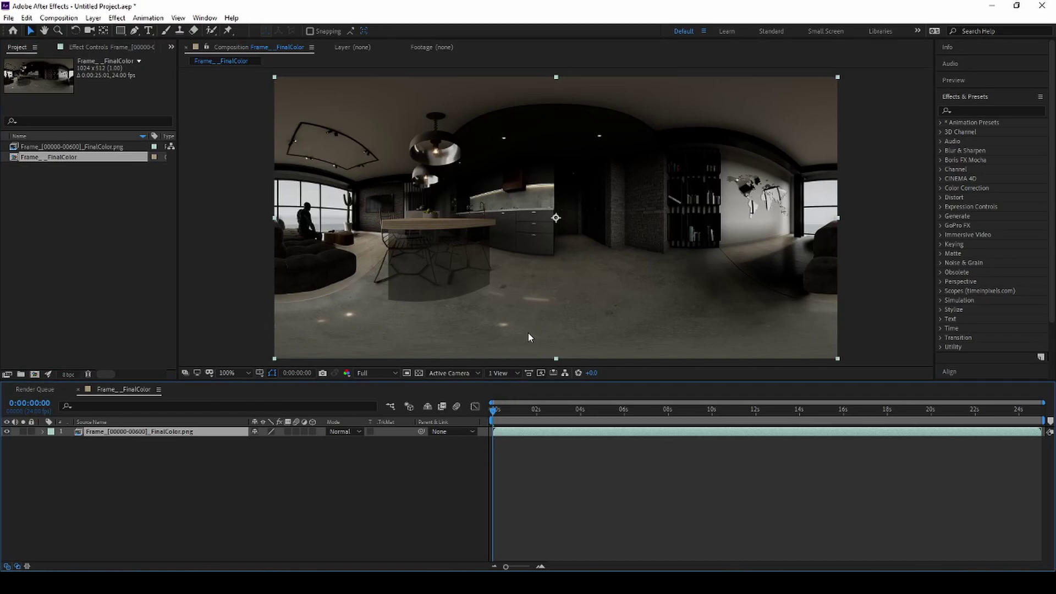
key("comma")
key("comma")
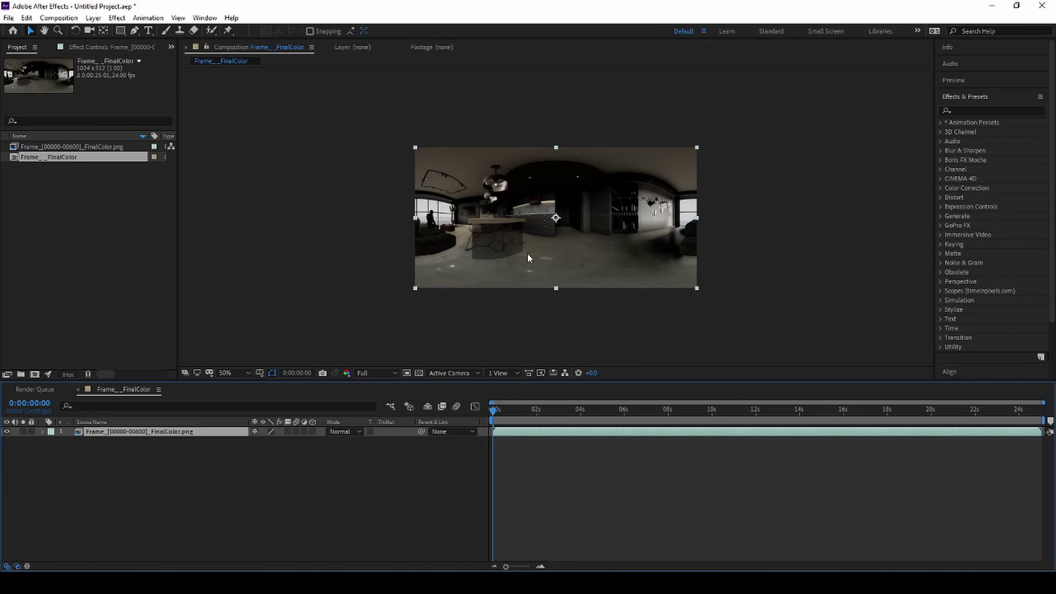
key("period")
key("period")
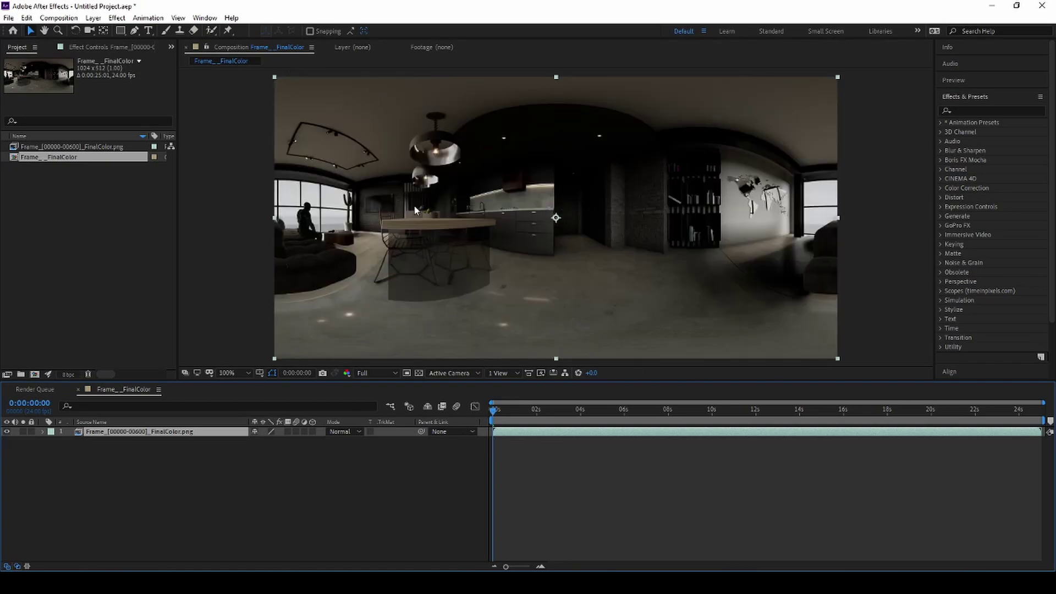
left_click(963, 110)
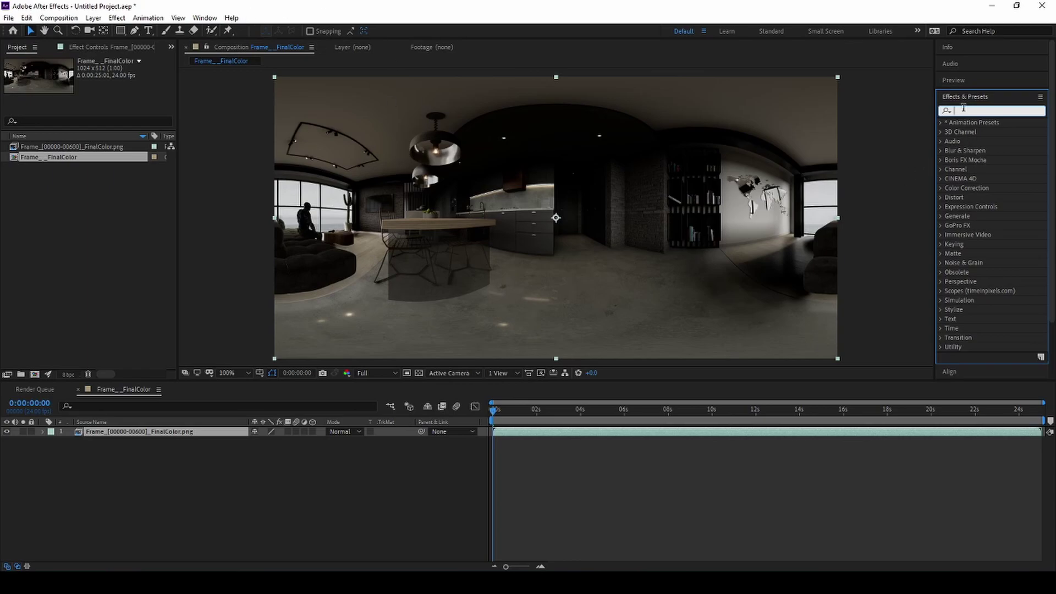
Step: Apply VR Rotate Sphere to the panorama layer and set Pan (Y axis) to 158°
type("vr")
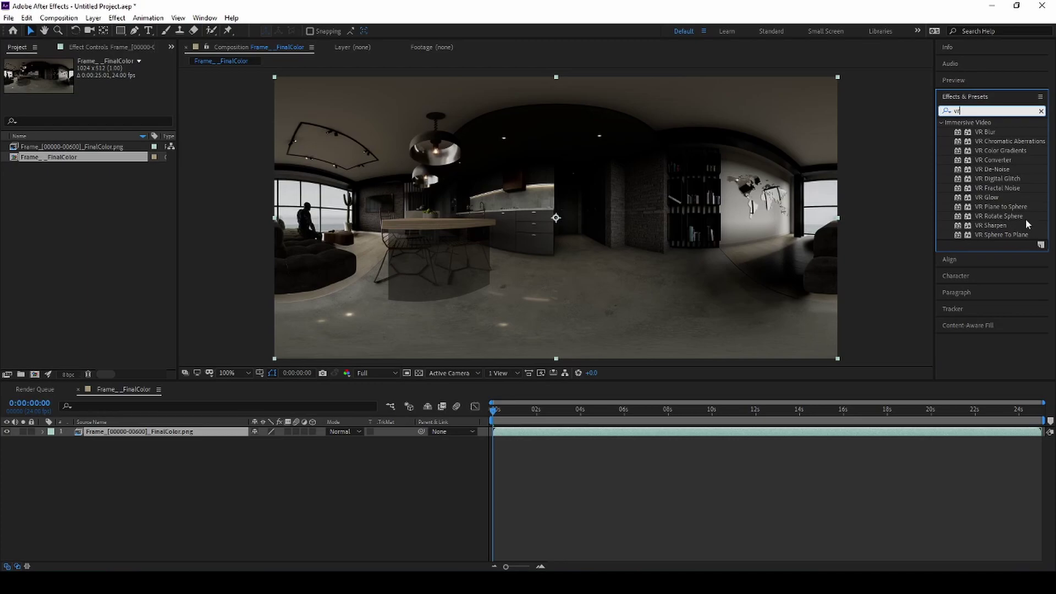
left_click_drag(1011, 216, 193, 437)
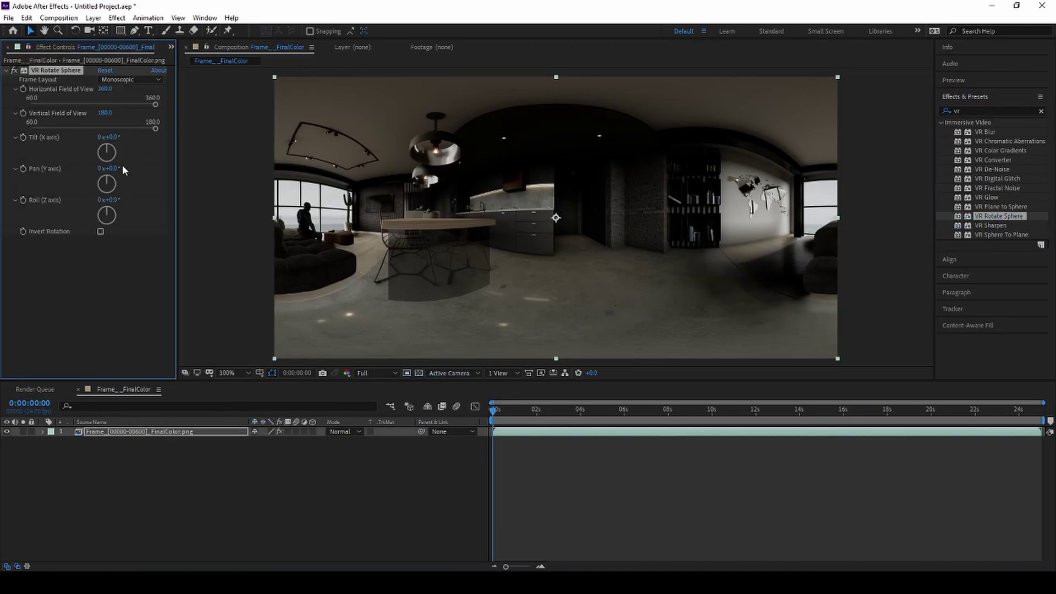
left_click_drag(112, 167, 212, 180)
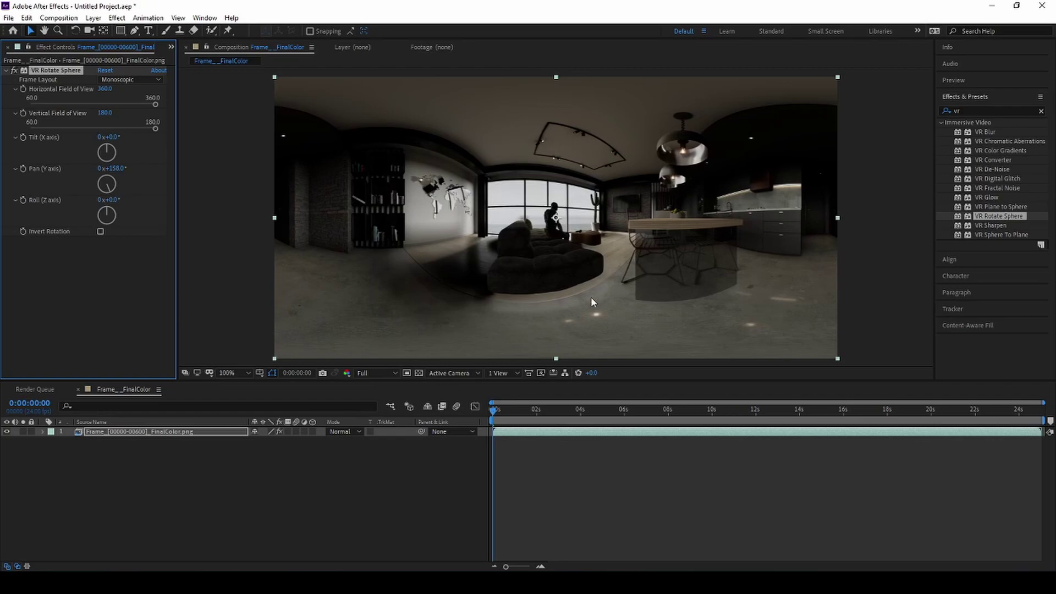
Step: Deselect the layer and zoom the viewer between 200% and 100% to inspect the rotated panorama
left_click(570, 505)
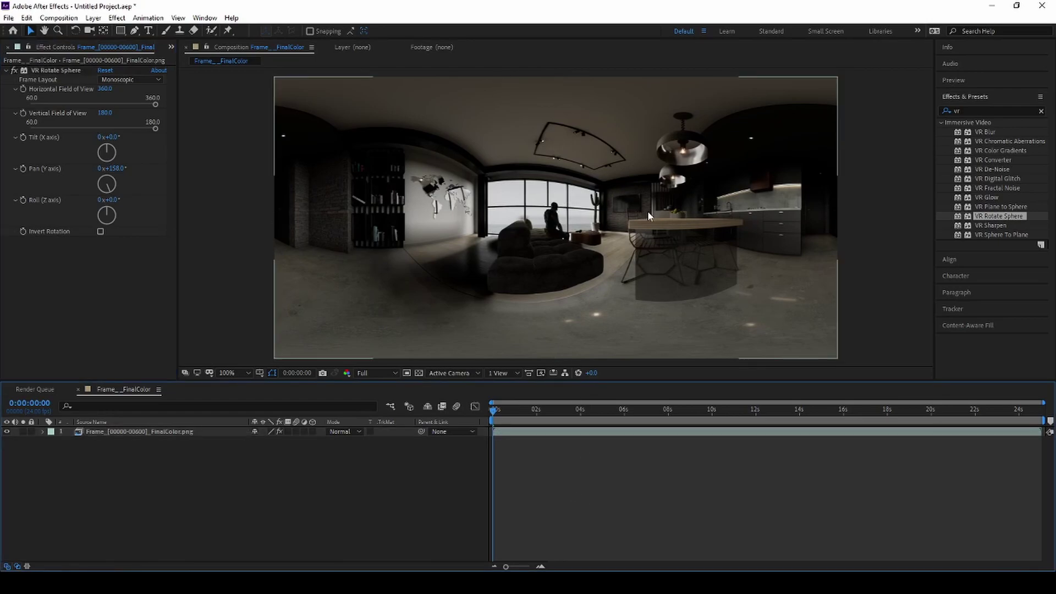
key("period")
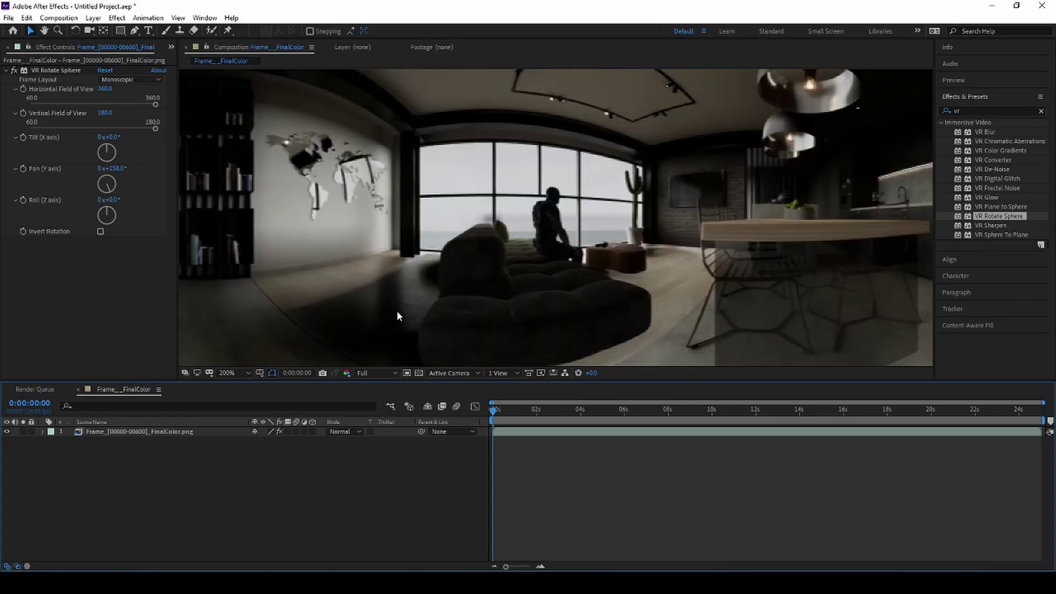
key("comma")
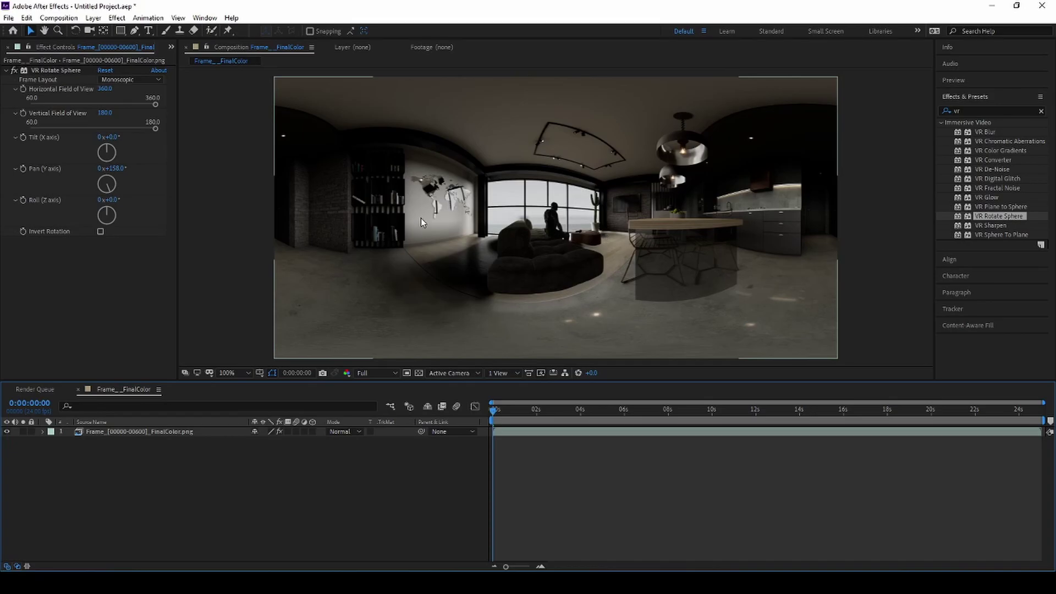
key("period")
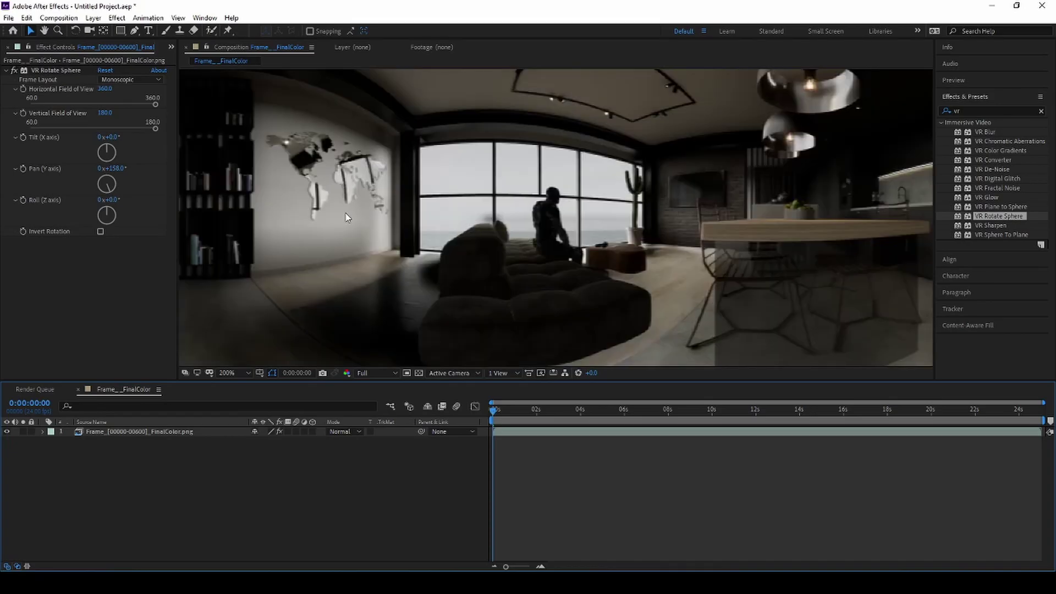
key("comma")
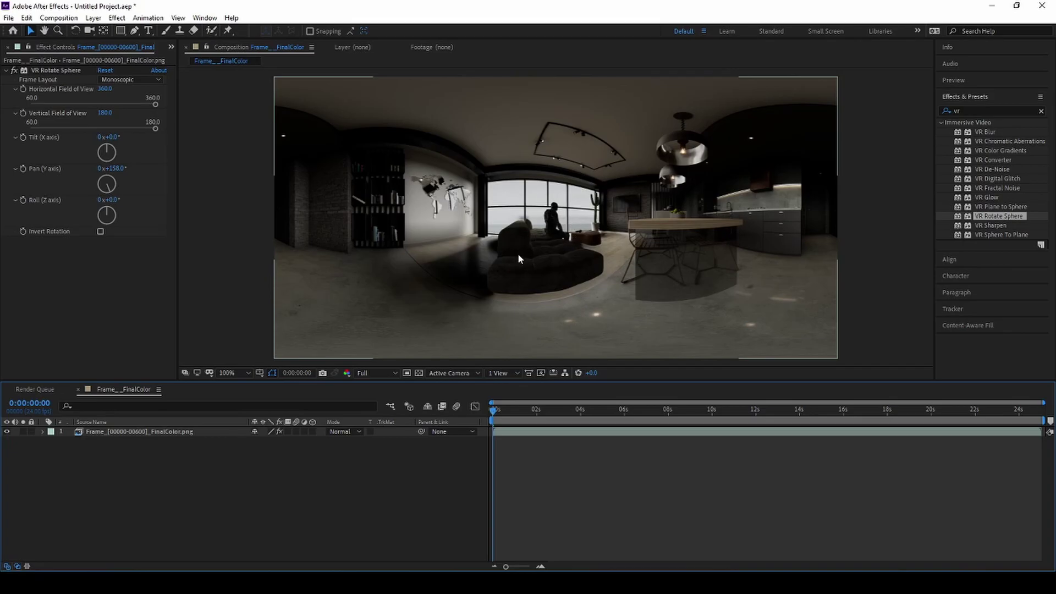
left_click(58, 18)
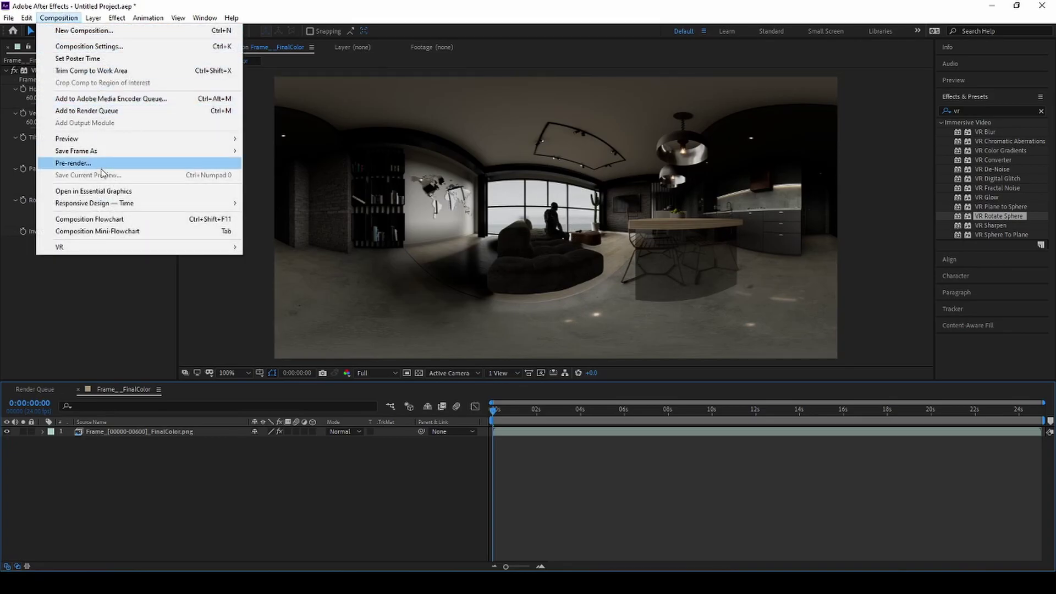
Step: Add the composition to the Adobe Media Encoder queue and open its 1080P export settings
mouse_move(9, 17)
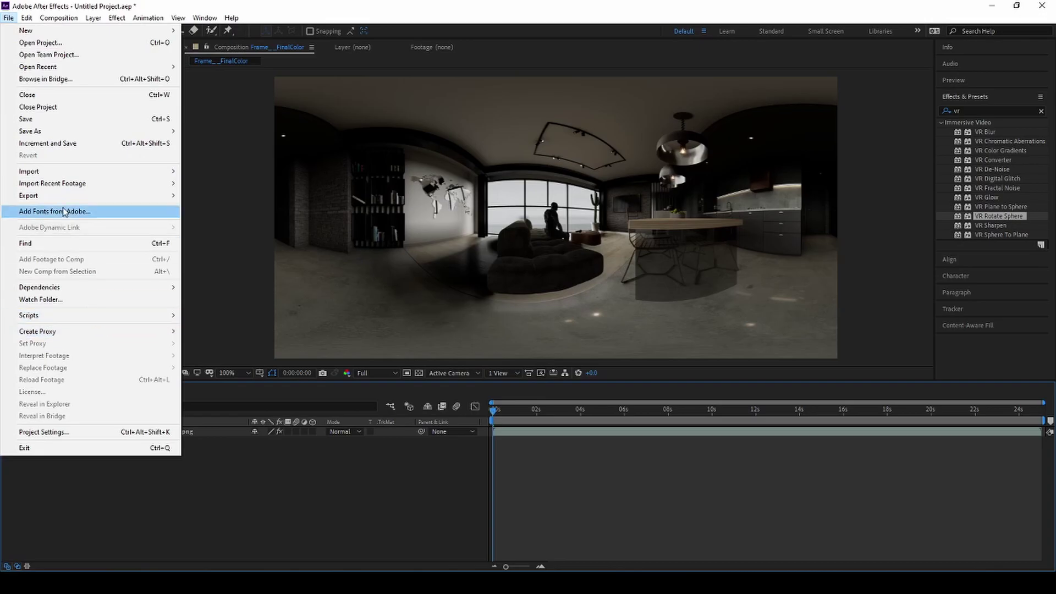
mouse_move(66, 197)
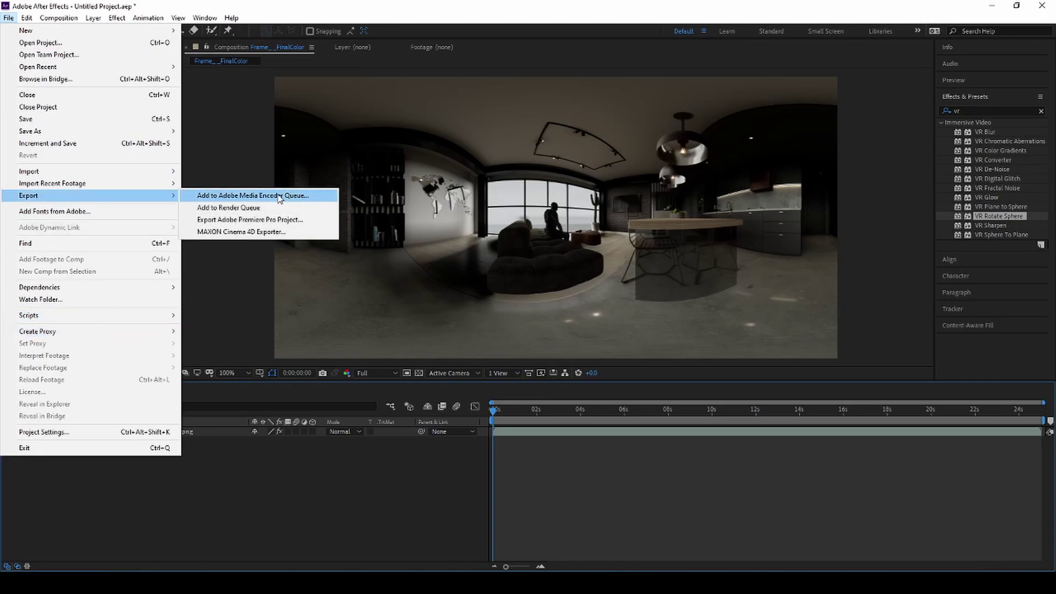
left_click(279, 195)
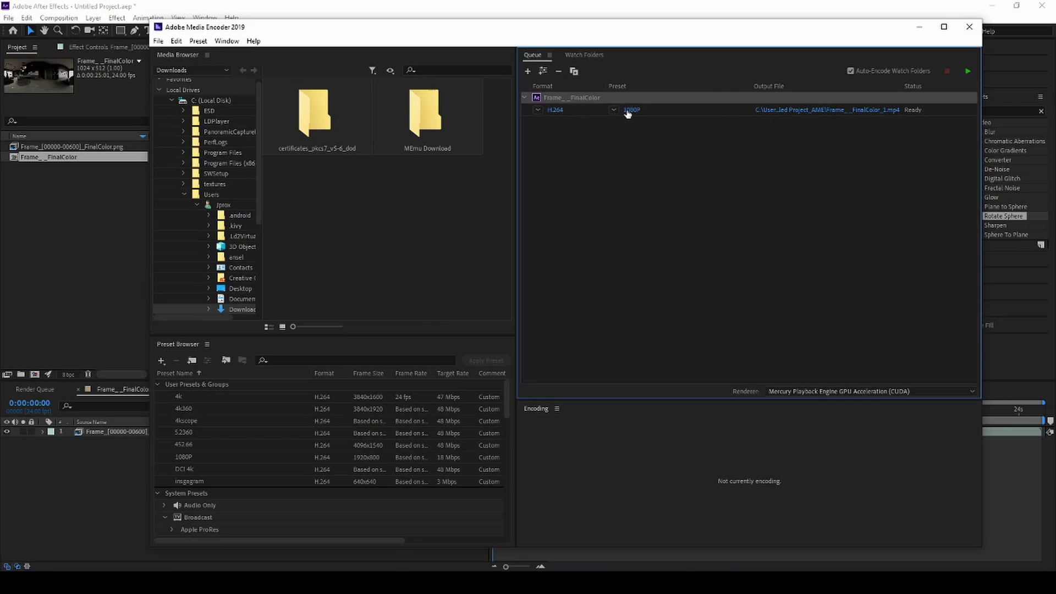
left_click(629, 111)
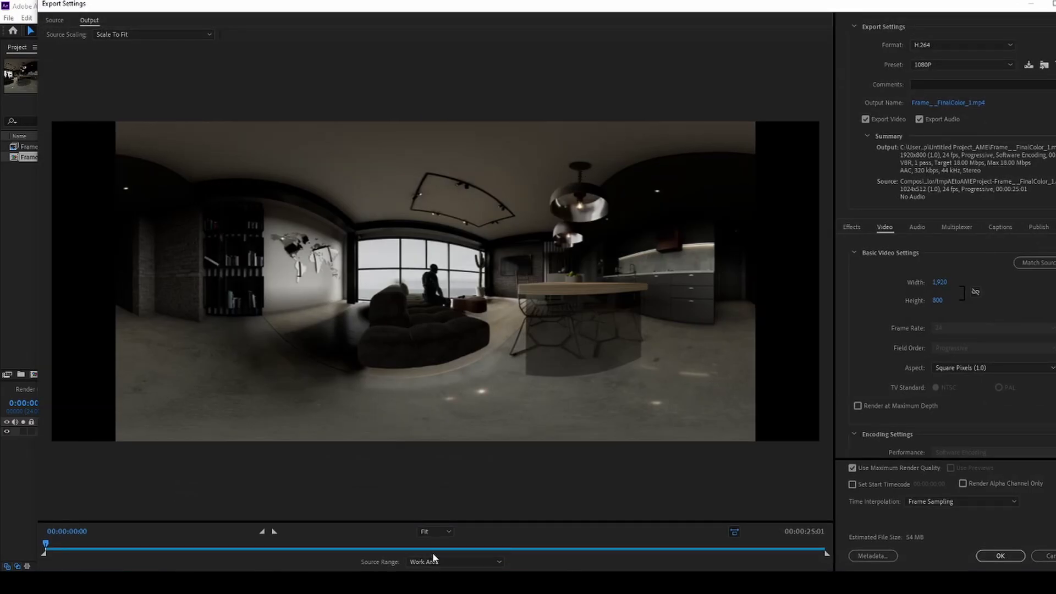
Step: Change the H.264 video frame size to width 4096 and height 2048, previewing the clip
left_click(440, 549)
left_click_drag(926, 9, 877, 17)
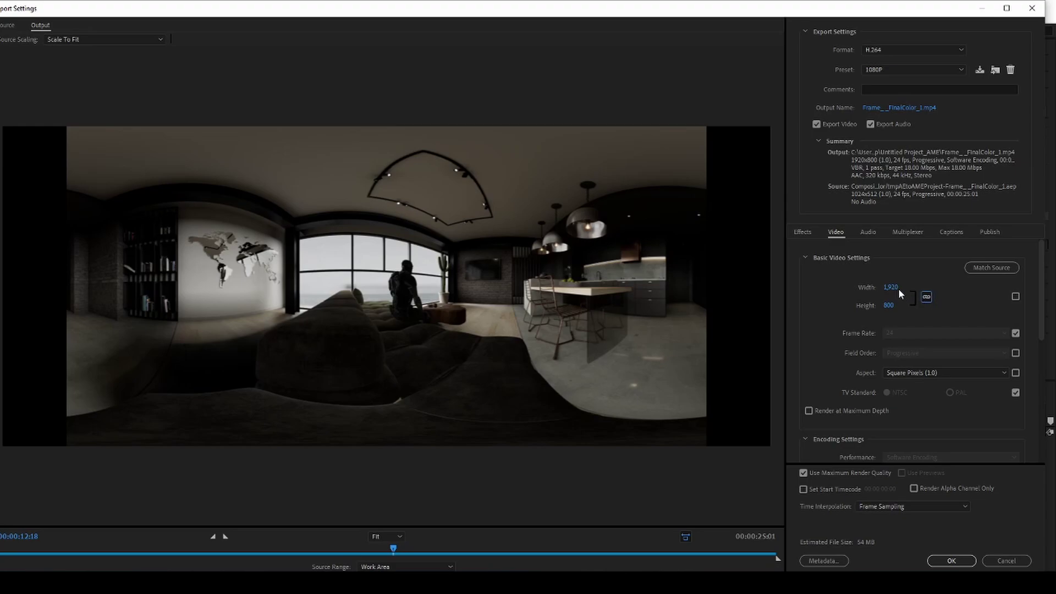
type("4,096")
key("Return")
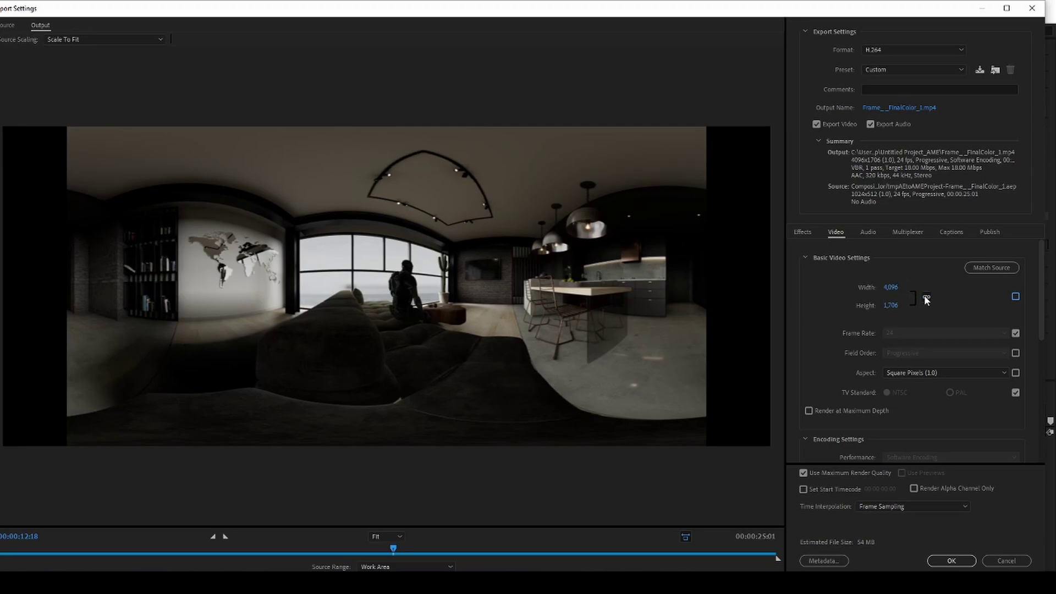
left_click(889, 306)
type("2048")
key("Return")
left_click_drag(224, 549, 238, 549)
left_click_drag(296, 557, 306, 554)
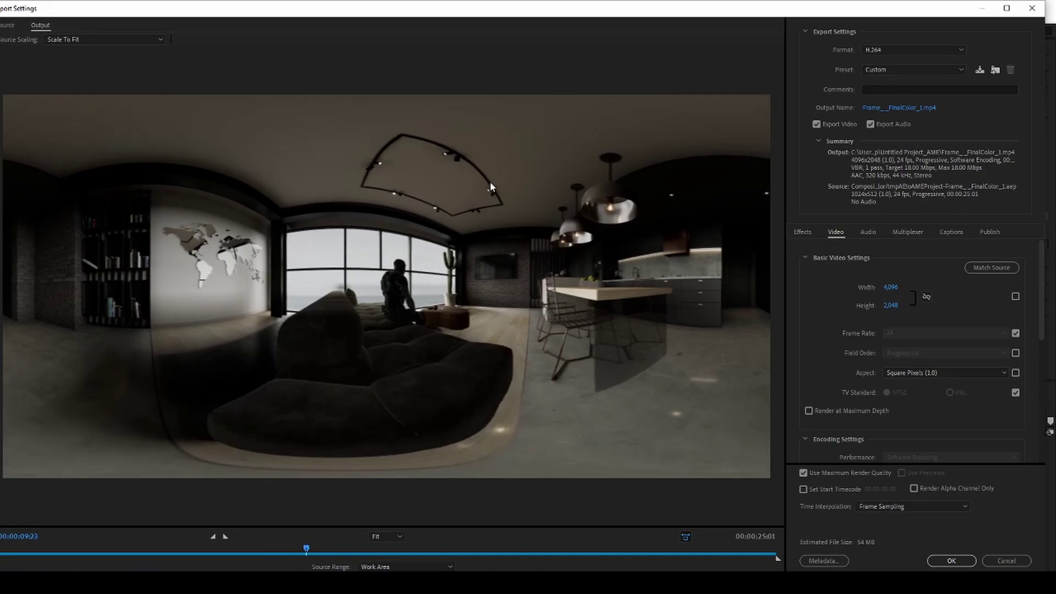
scroll(902, 428, "down", 3)
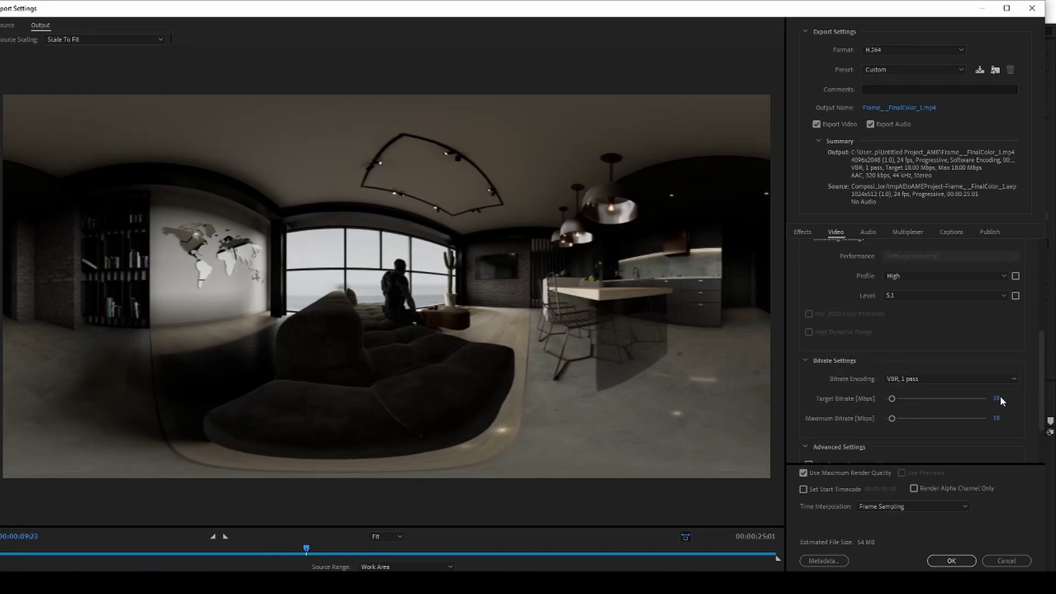
Step: Set the target bitrate to 50 Mbps with two-pass VBR encoding
left_click(997, 399)
type("50")
key("Return")
left_click(993, 380)
left_click(955, 409)
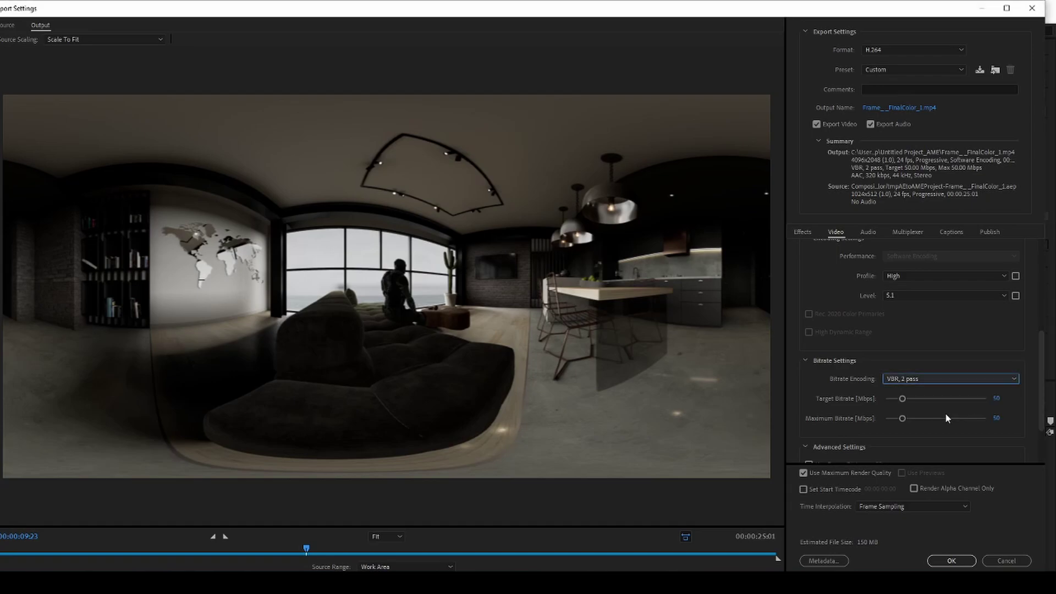
Step: Mark the video as VR with Monoscopic layout and 360°×180° field of view
scroll(1040, 352, "down", 3)
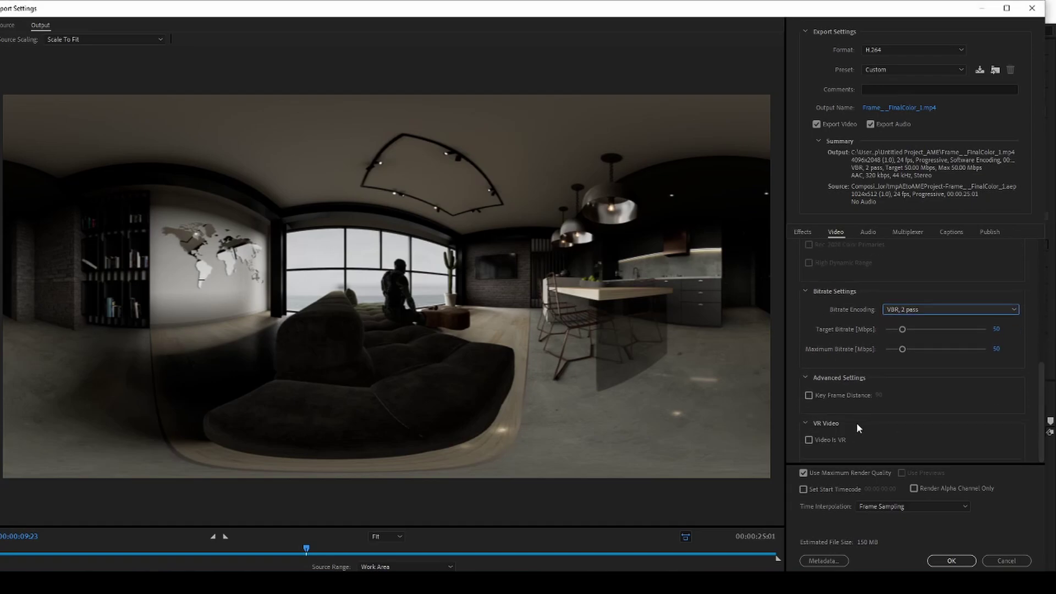
left_click(829, 445)
scroll(941, 436, "down", 3)
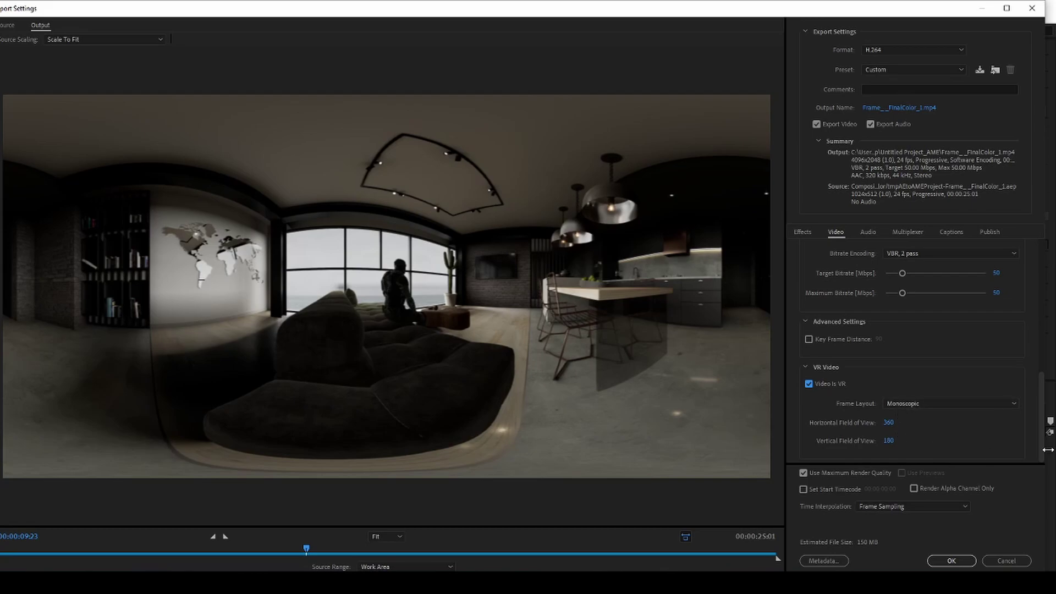
scroll(1046, 458, "up", 6)
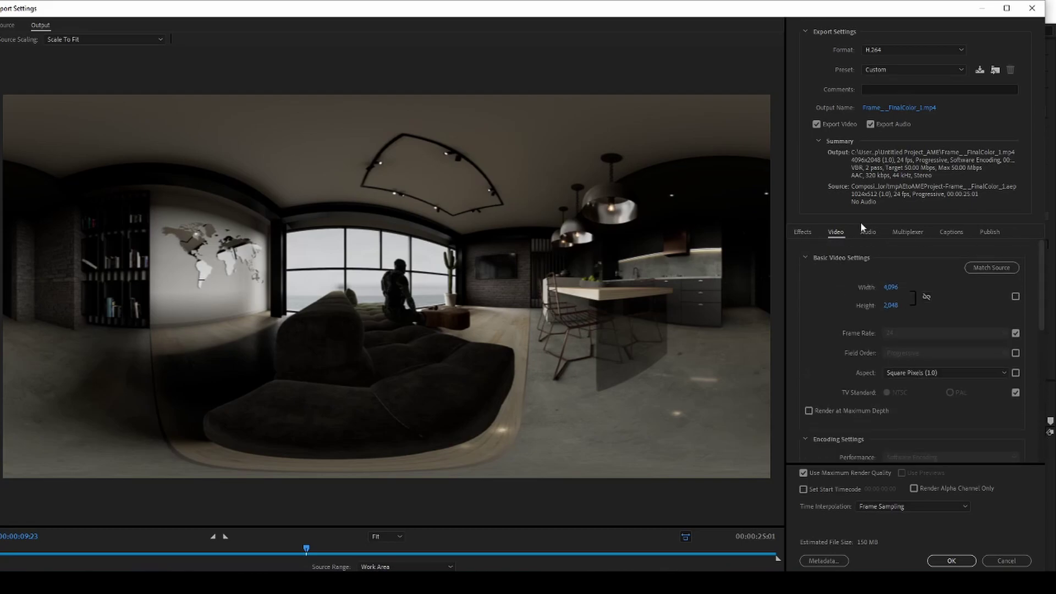
Step: Set the output file location to the Desktop
left_click(897, 108)
left_click(46, 130)
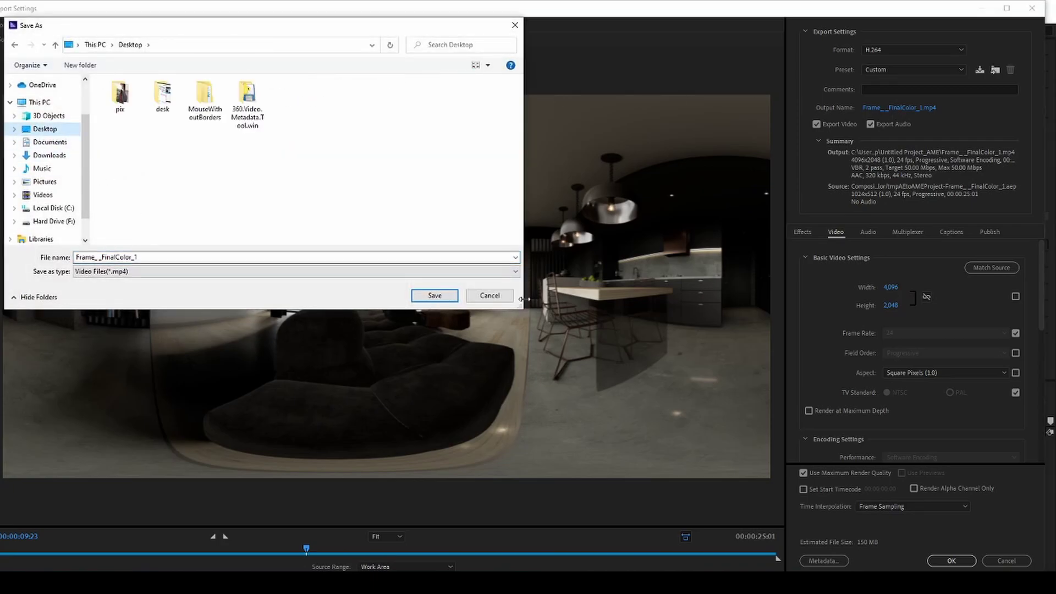
left_click(446, 300)
Step: Accept the export settings, start the queue, and open the rendered MP4 from the Desktop
left_click(952, 561)
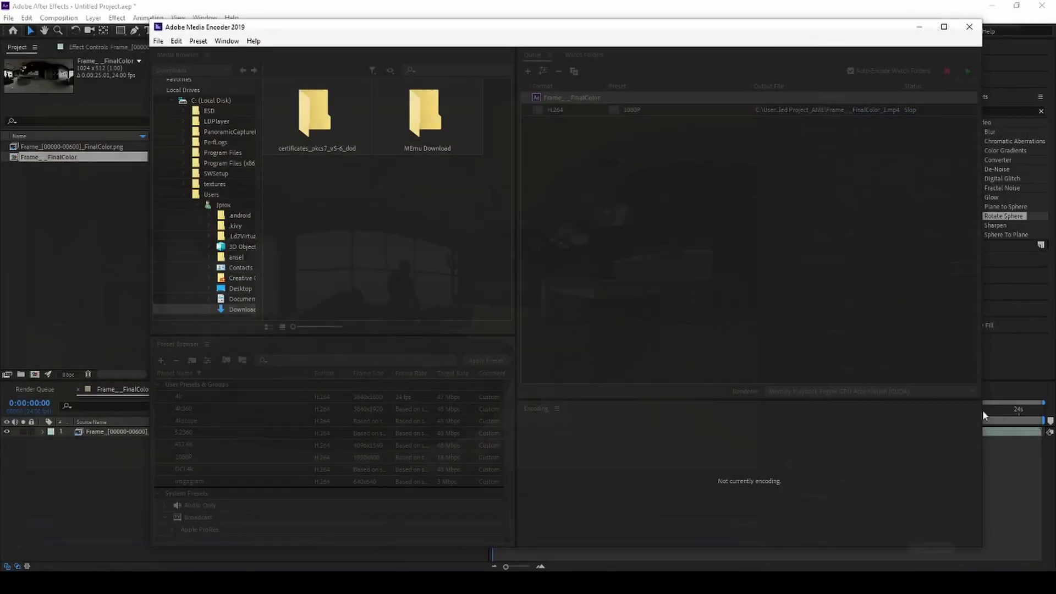
left_click(969, 71)
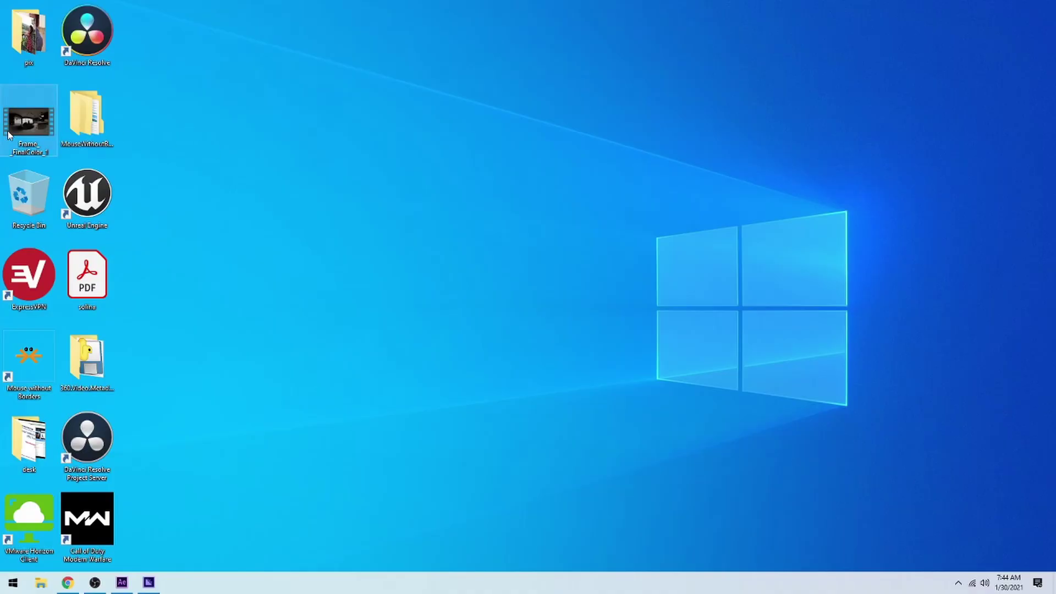
double_click(9, 135)
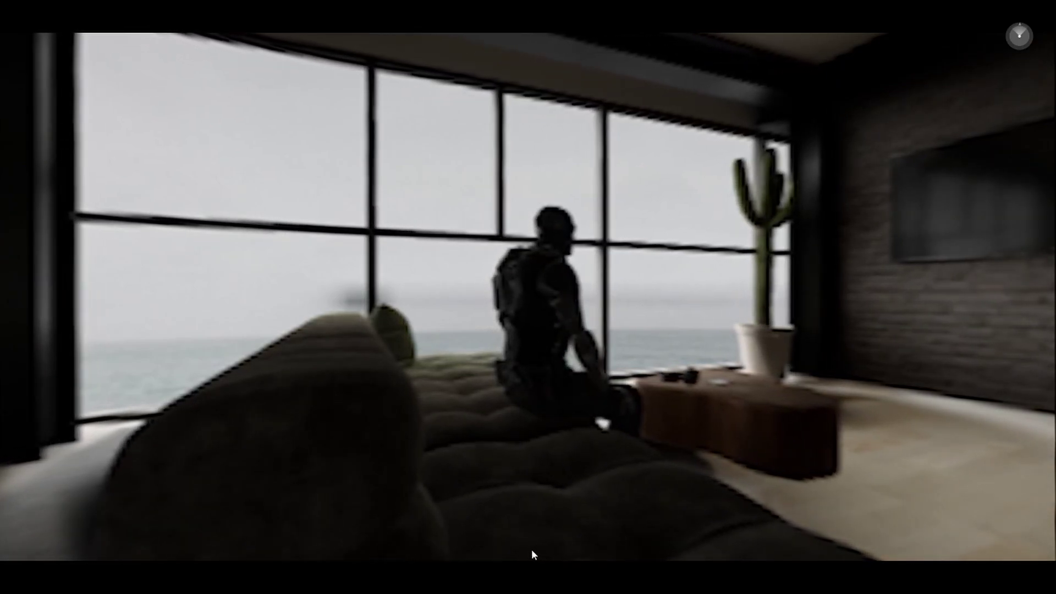
Step: Pause the video and look toward the kitchen, up at the ceiling lamps and down at the floor
mouse_move(528, 501)
left_click(533, 570)
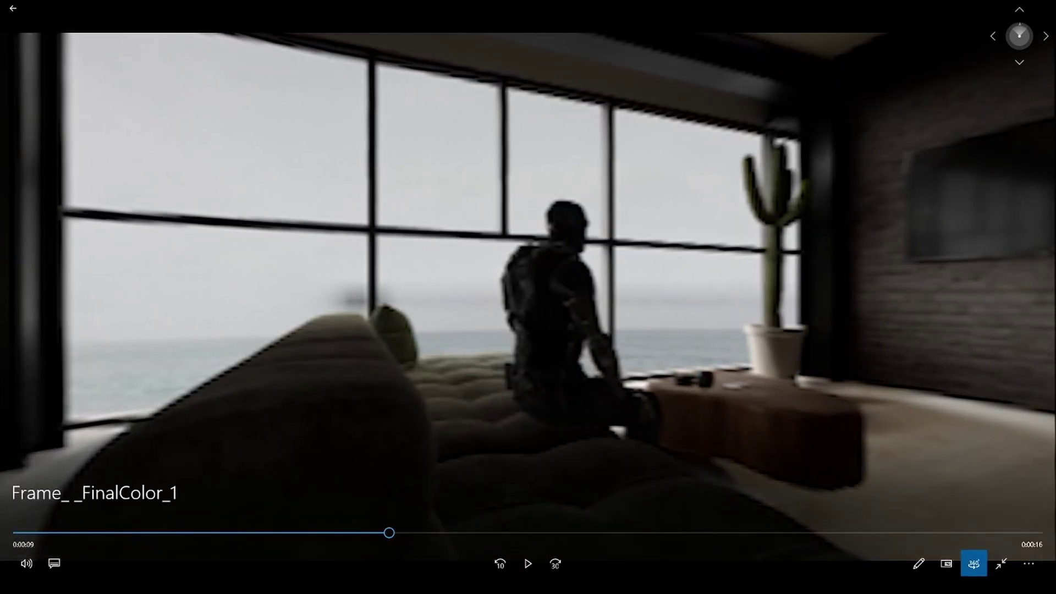
left_click(1046, 48)
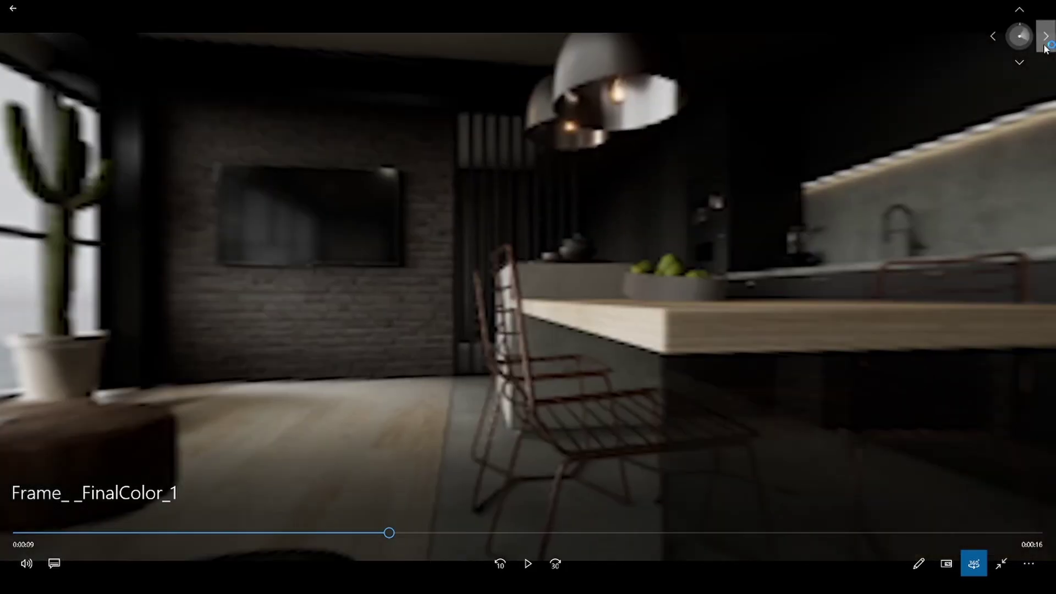
left_click(1044, 44)
left_click(1024, 13)
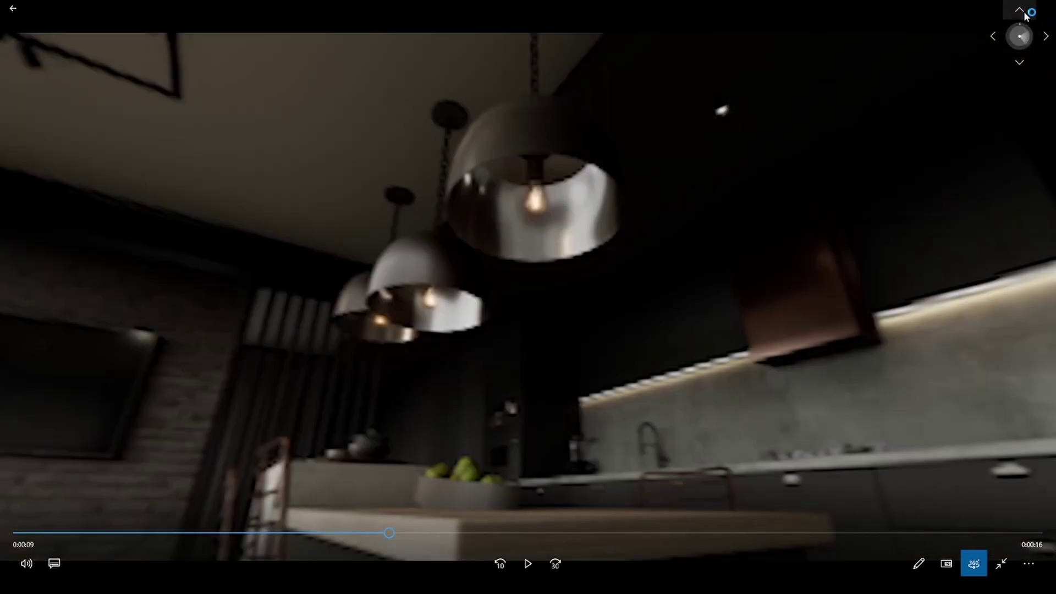
left_click(1020, 62)
left_click(1020, 63)
left_click(1023, 13)
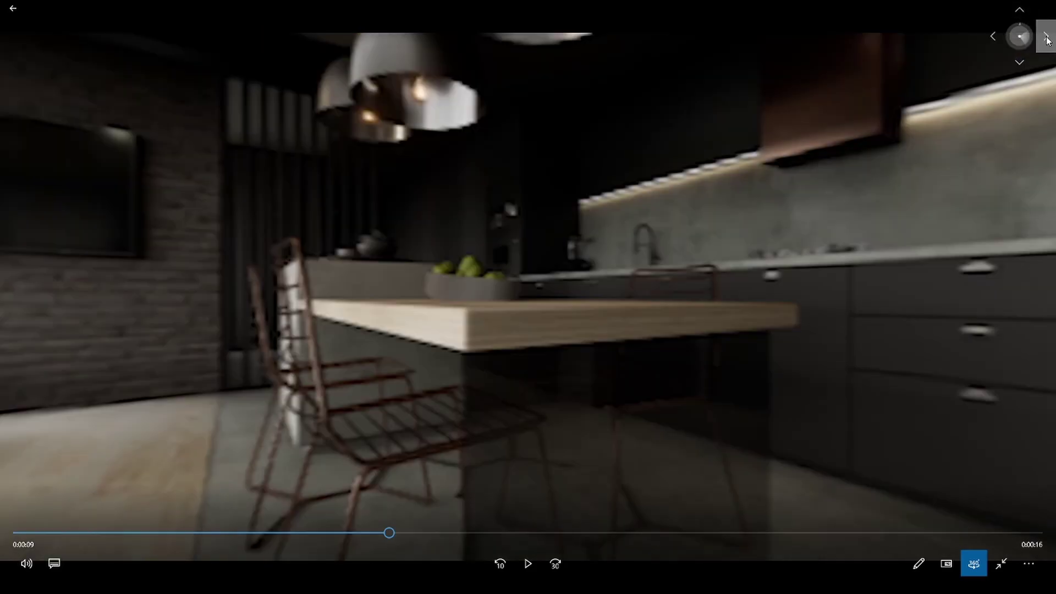
Step: Turn the view right around the room past the bookshelf, world map and window to the TV wall
left_click(1047, 40)
left_click(1048, 39)
left_click(1048, 39)
left_click(1047, 39)
left_click(1046, 39)
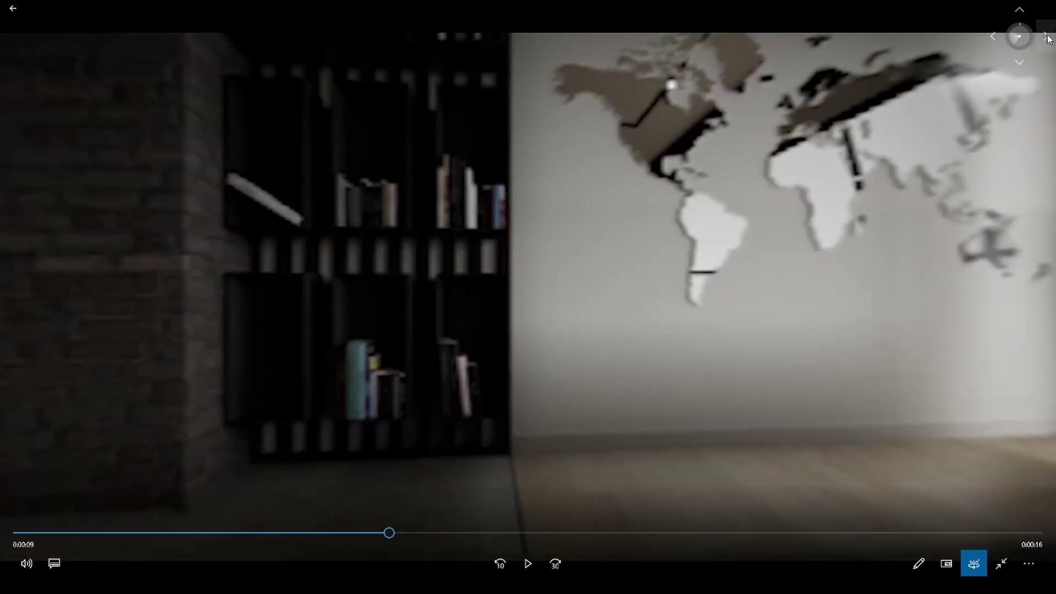
left_click(1046, 38)
left_click(1046, 38)
left_click(1047, 38)
left_click(1046, 39)
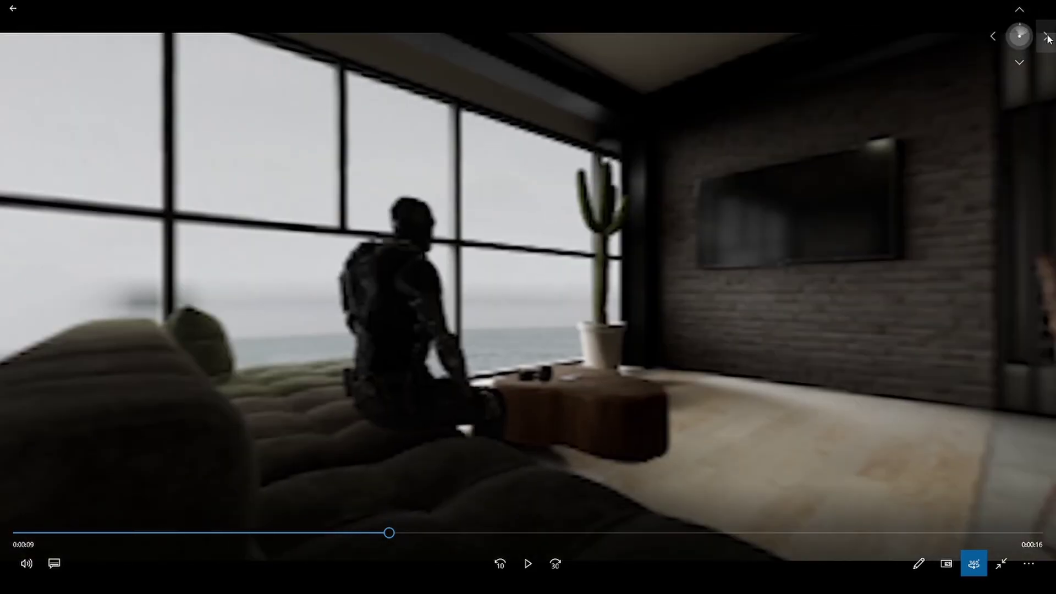
left_click(1047, 39)
Step: Seek to another moment and pan left around the room back to the window and seated figure
left_click_drag(389, 533, 604, 534)
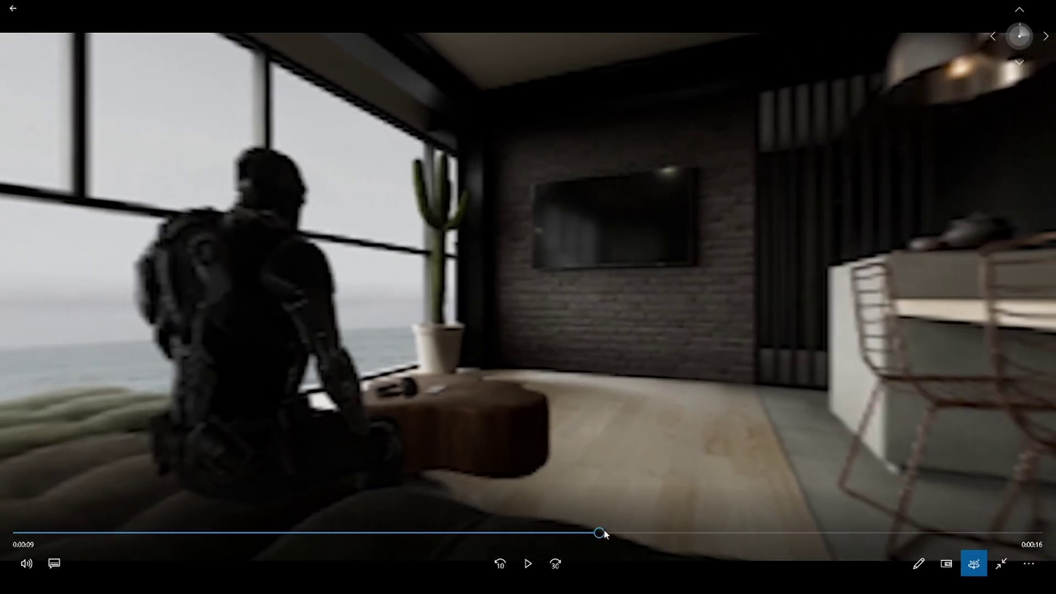
left_click(997, 35)
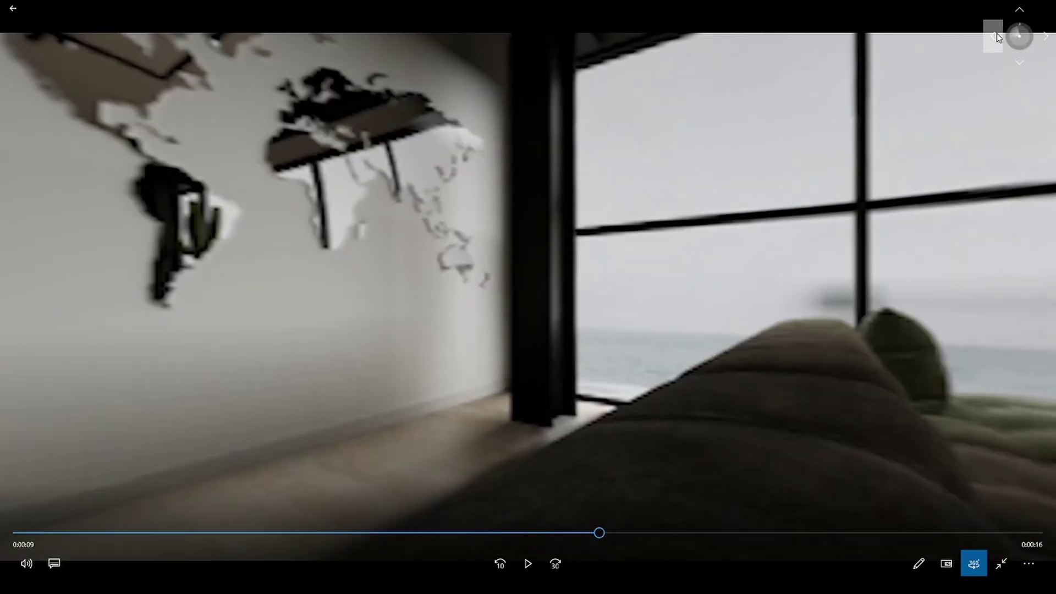
left_click(997, 36)
left_click(997, 36)
left_click(997, 36)
left_click(997, 36)
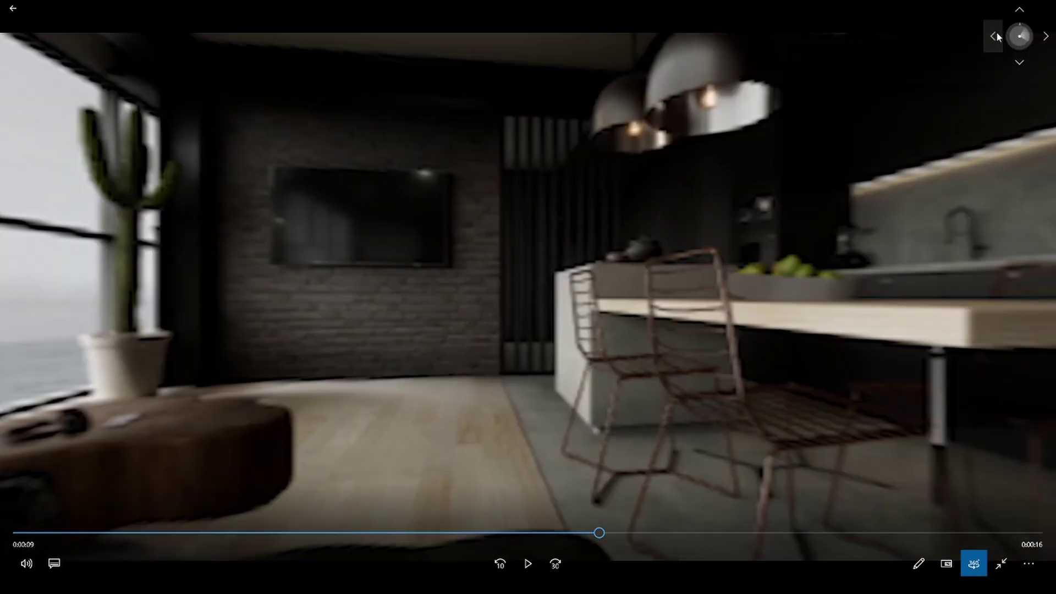
left_click(996, 36)
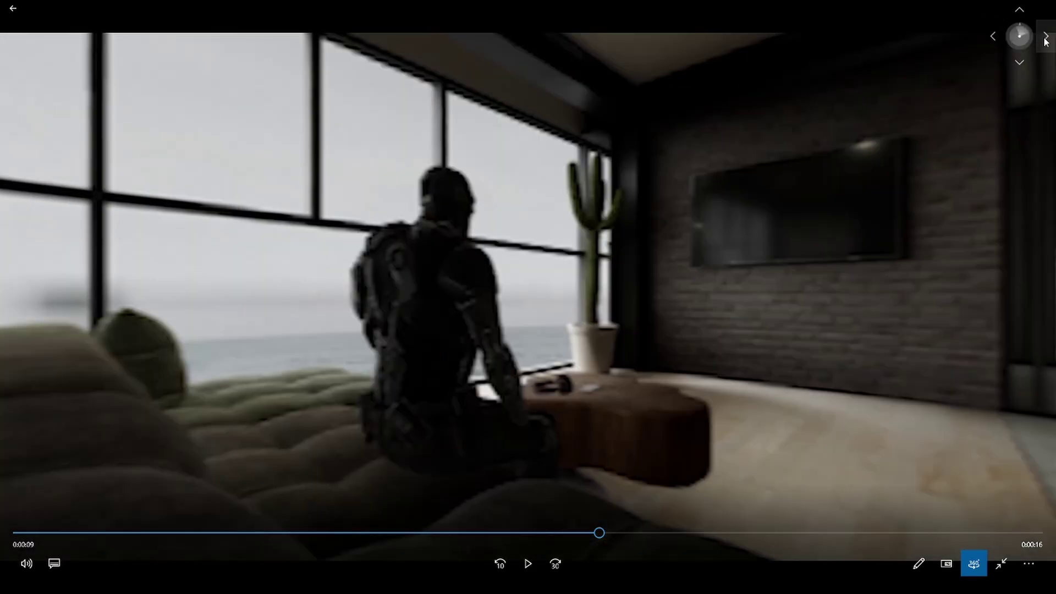
Step: Tilt down to the sofa and back, then turn right past the TV wall to the kitchen cabinets
left_click(1021, 64)
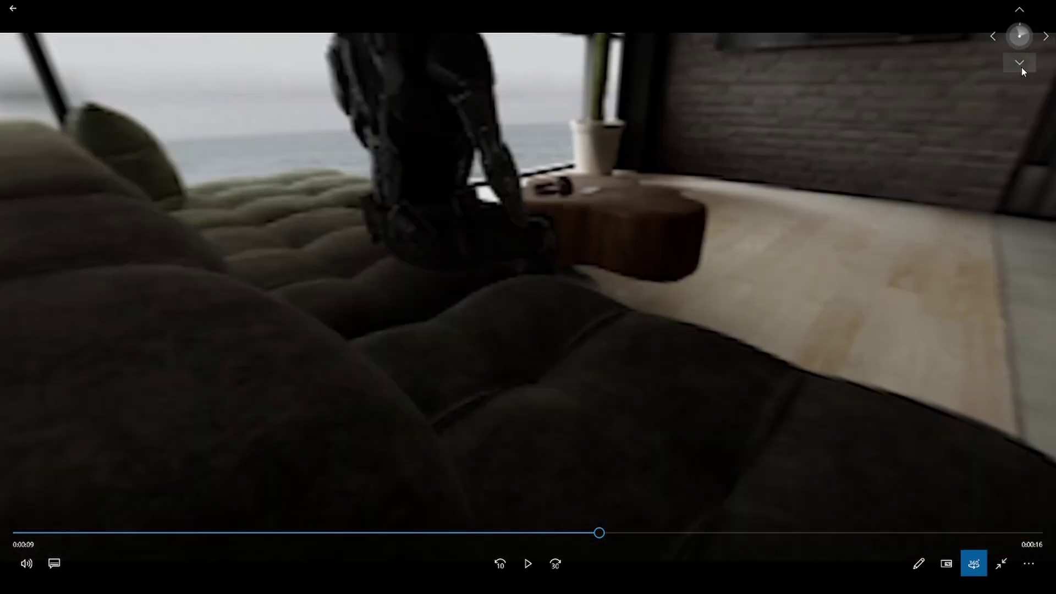
left_click(1020, 10)
left_click(1045, 36)
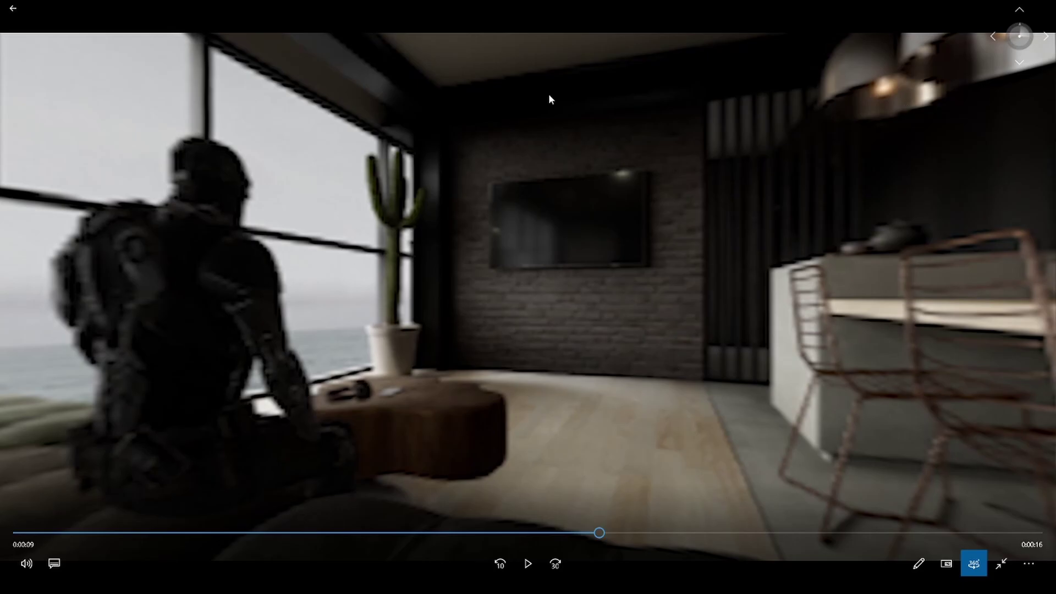
left_click(1045, 36)
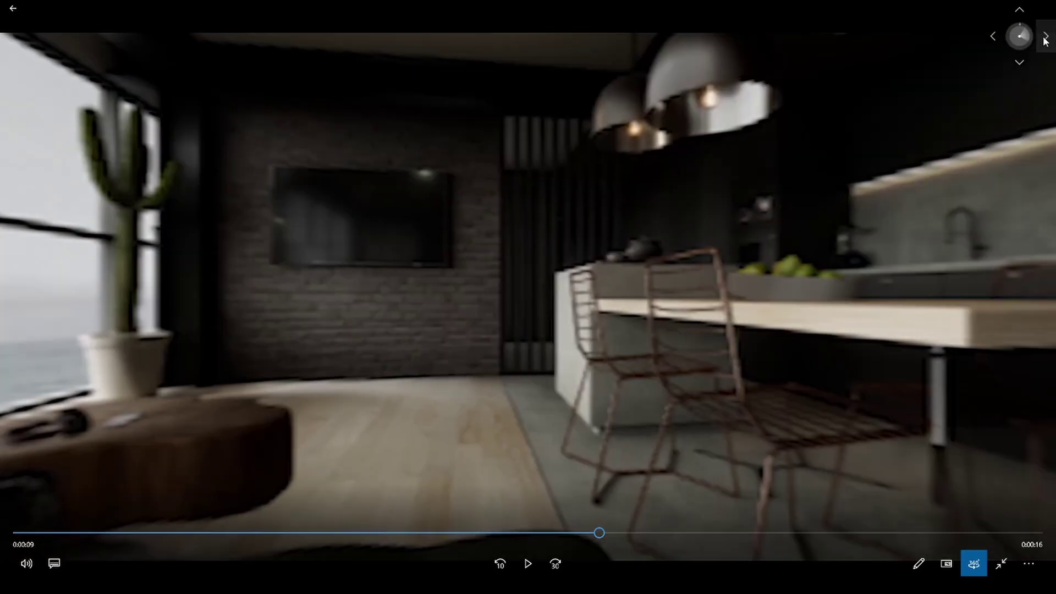
left_click(1045, 46)
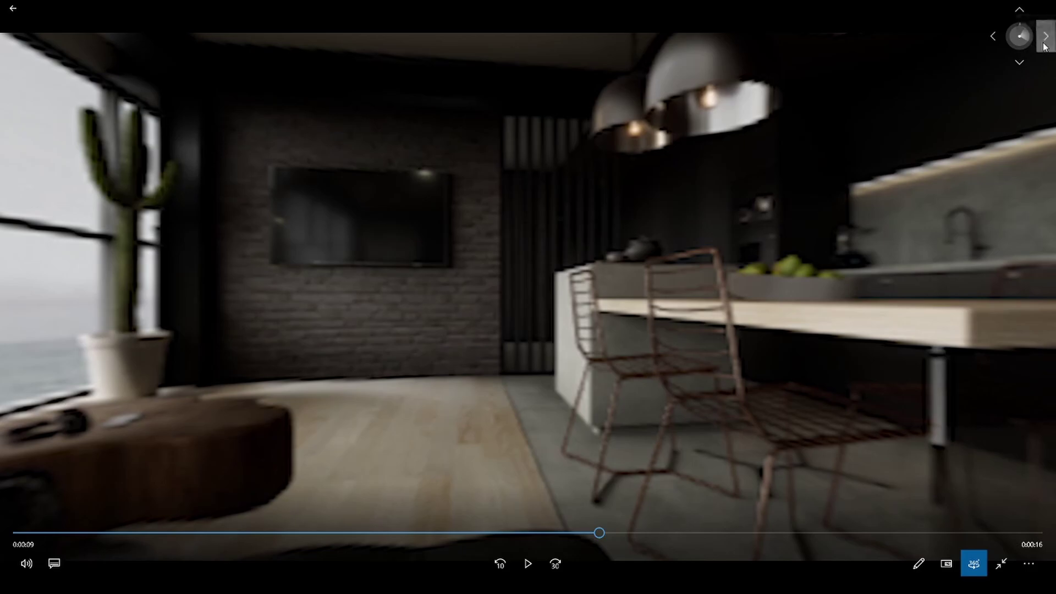
left_click(1045, 46)
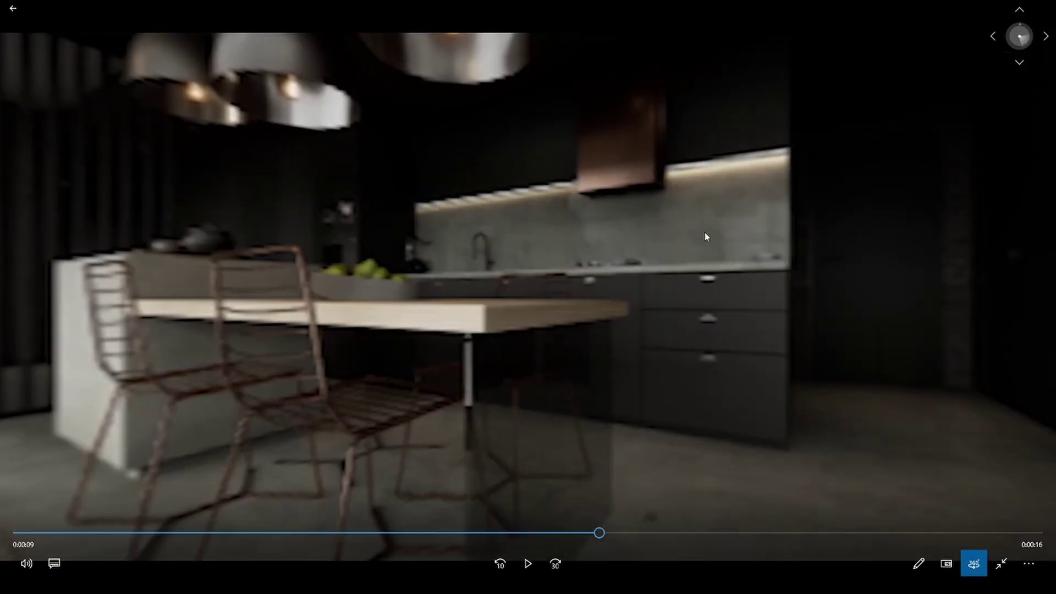
Step: Turn left back to the window and seated figure, checking the sofa and floor below
left_click(992, 37)
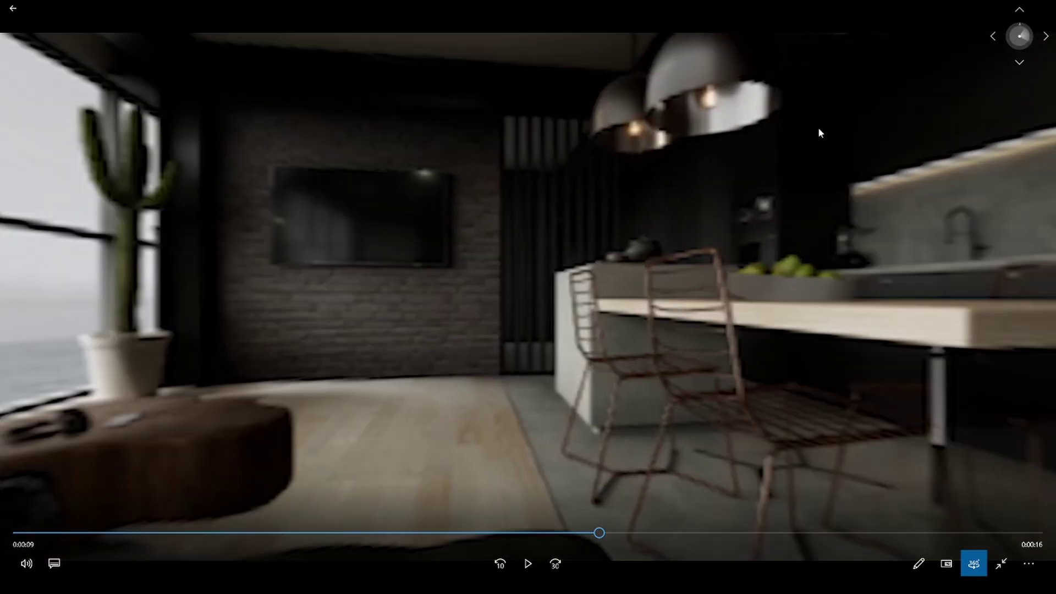
left_click(995, 37)
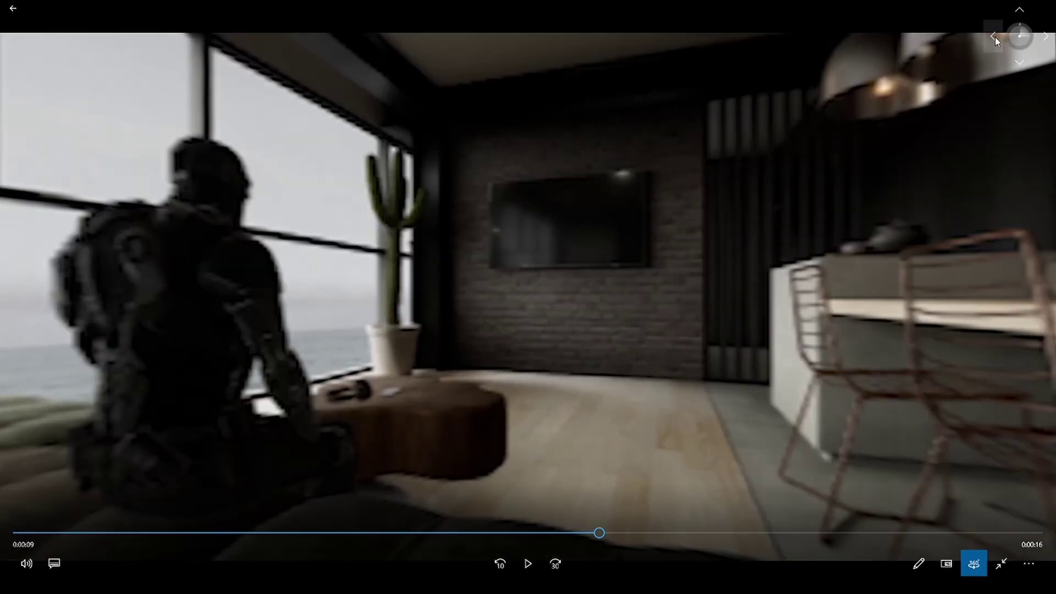
left_click(1017, 64)
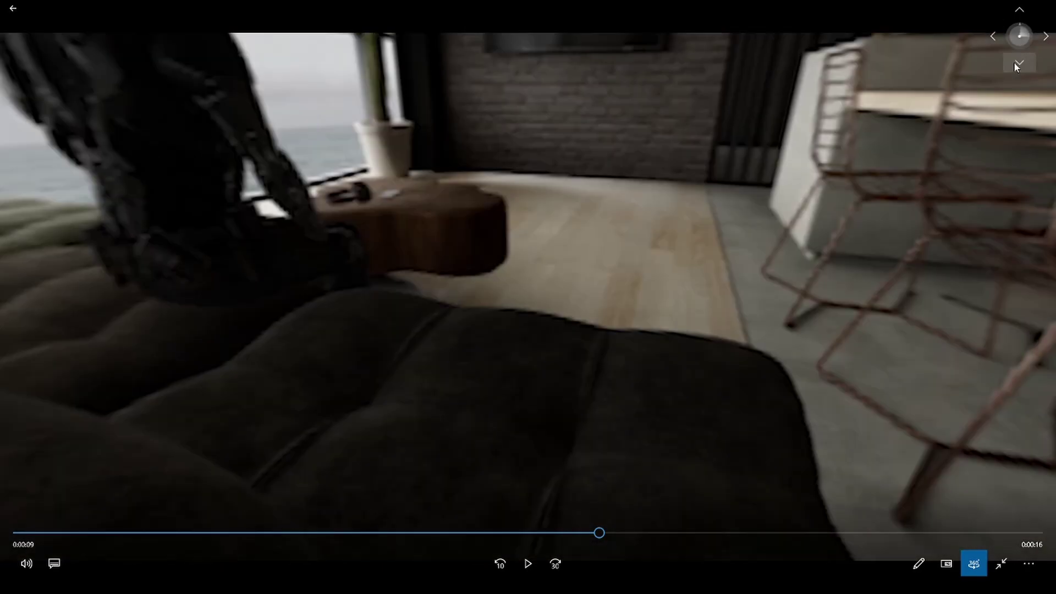
left_click(1015, 17)
left_click(992, 39)
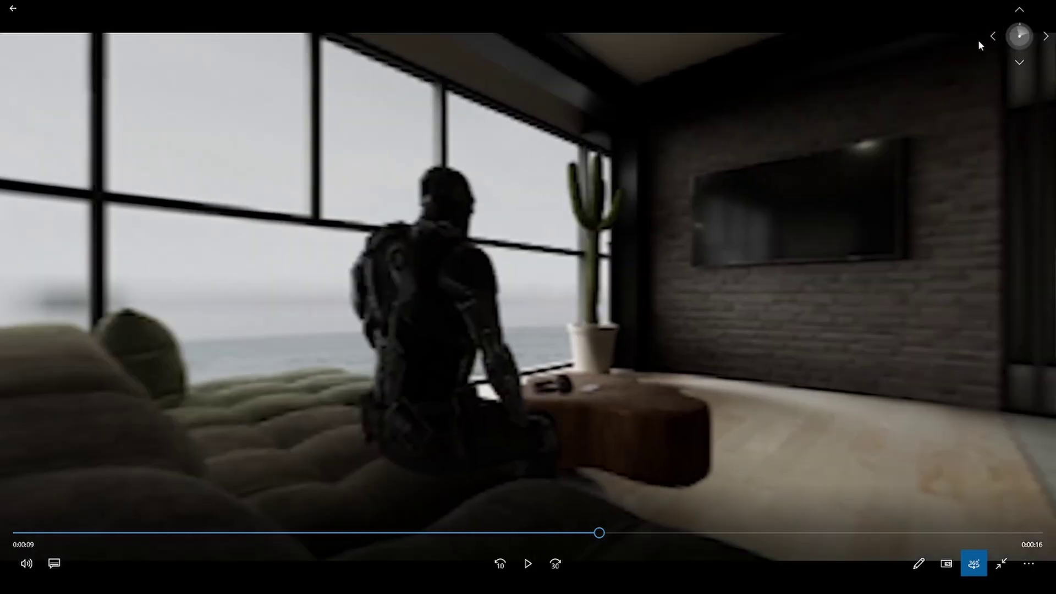